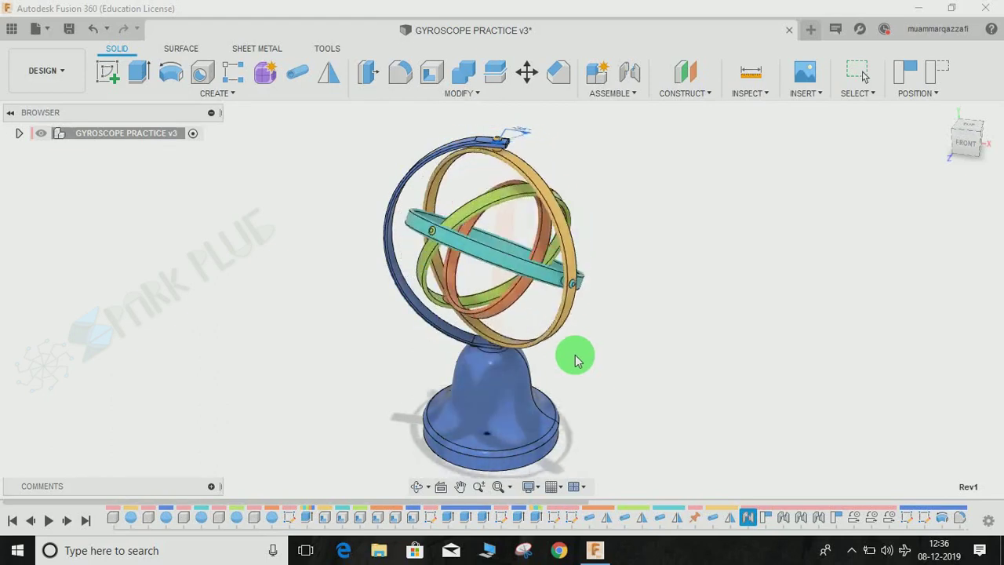
Step: Examine the finished gyroscope model's stand, rings and pivot joints from several angles
mouse_move(575, 359)
middle_mouse_down("shift")
mouse_move(587, 359)
mouse_move(523, 359)
mouse_move(578, 380)
mouse_move(612, 363)
mouse_move(610, 377)
mouse_move(585, 373)
middle_mouse_up("shift")
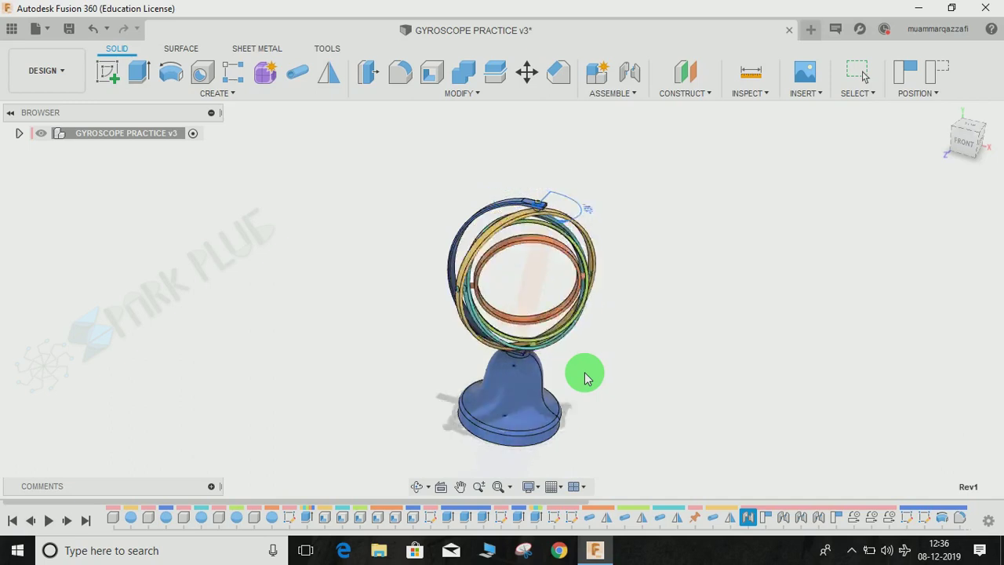
key("Escape")
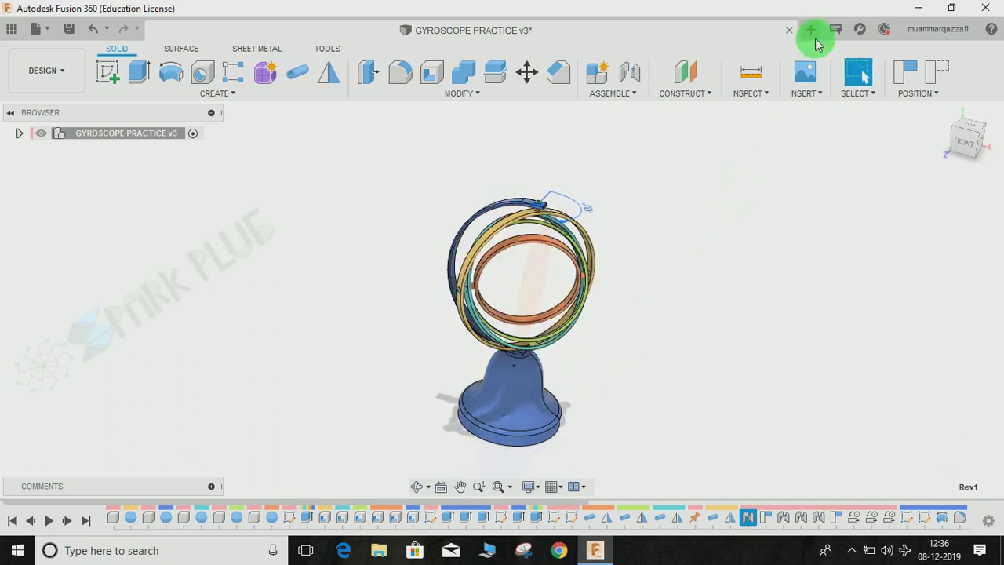
middle_click_drag(654, 143, 577, 308, "shift")
scroll(577, 309, "up", 3)
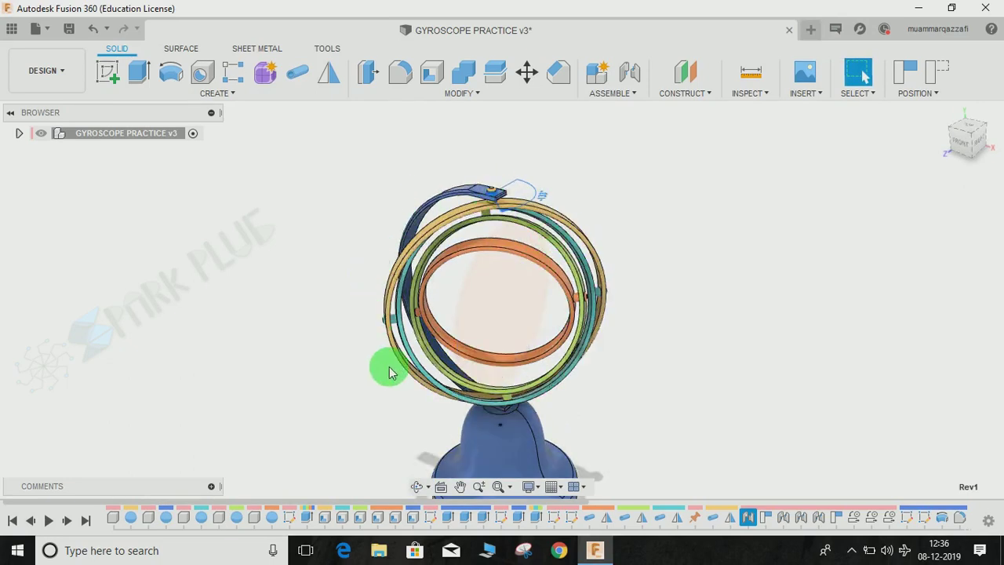
middle_click_drag(471, 404, 624, 304, "shift")
left_click_drag(625, 304, 739, 321)
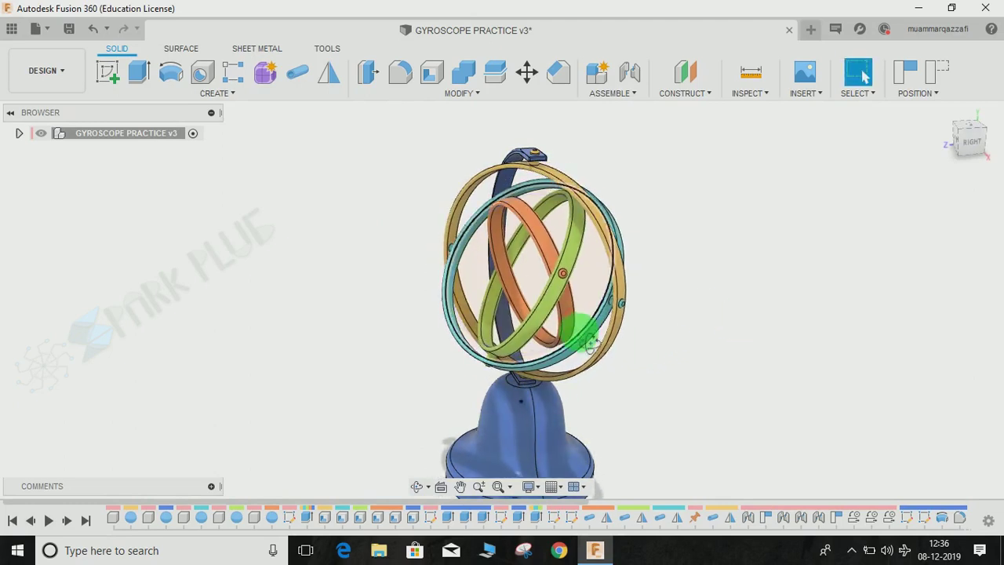
middle_click_drag(579, 331, 608, 391, "shift")
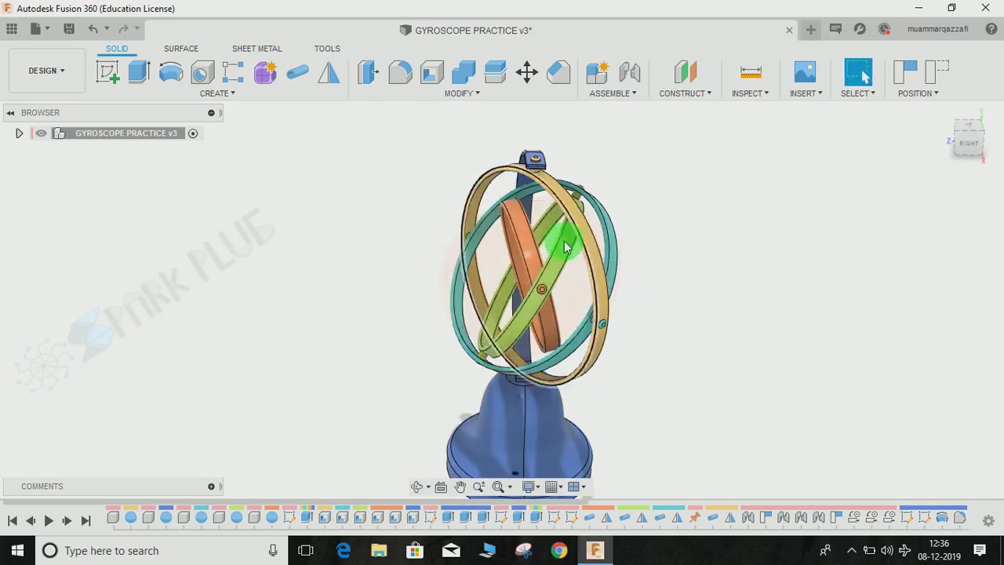
middle_click_drag(513, 437, 574, 434, "shift")
mouse_move(440, 364)
middle_mouse_down("shift")
mouse_move(484, 397)
mouse_move(432, 387)
mouse_move(447, 377)
middle_mouse_up("shift")
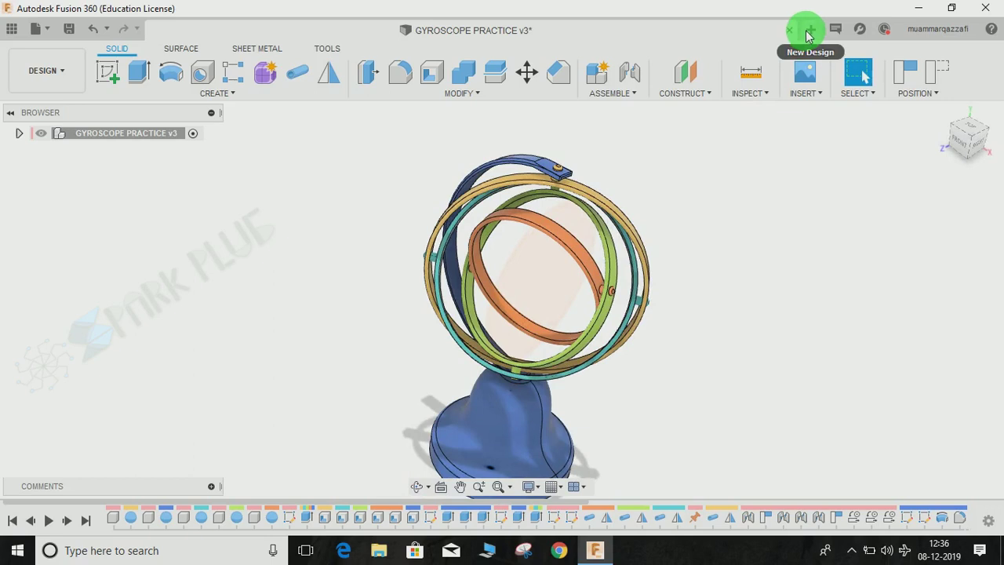
Step: Start a new design and place a sphere on the horizontal plane, centred on the origin
left_click(809, 36)
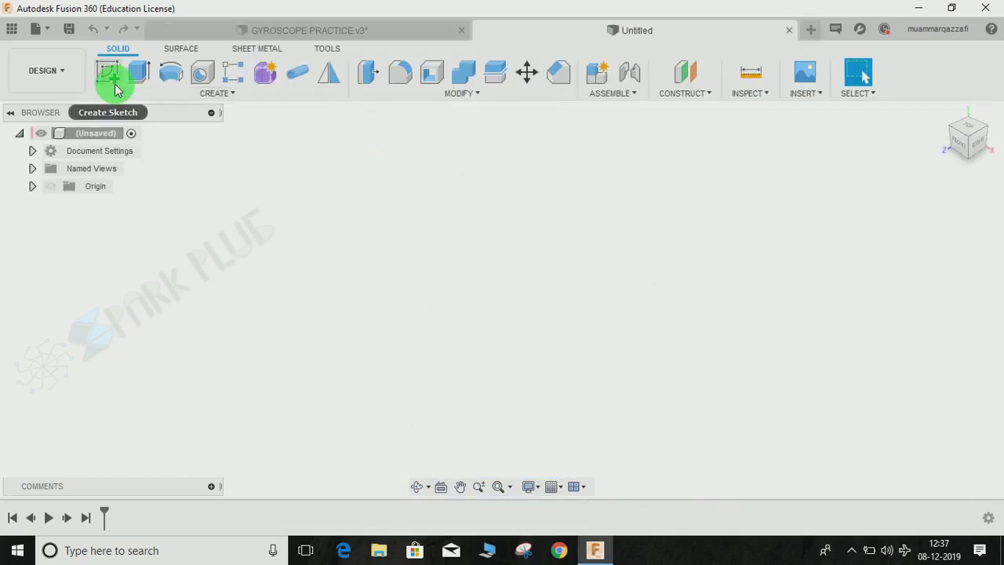
left_click(217, 94)
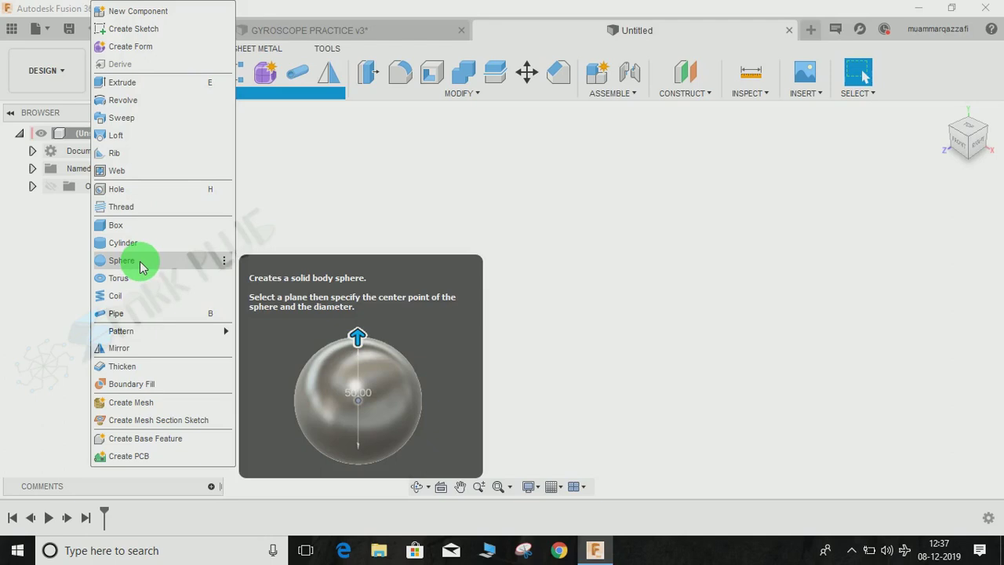
left_click(140, 261)
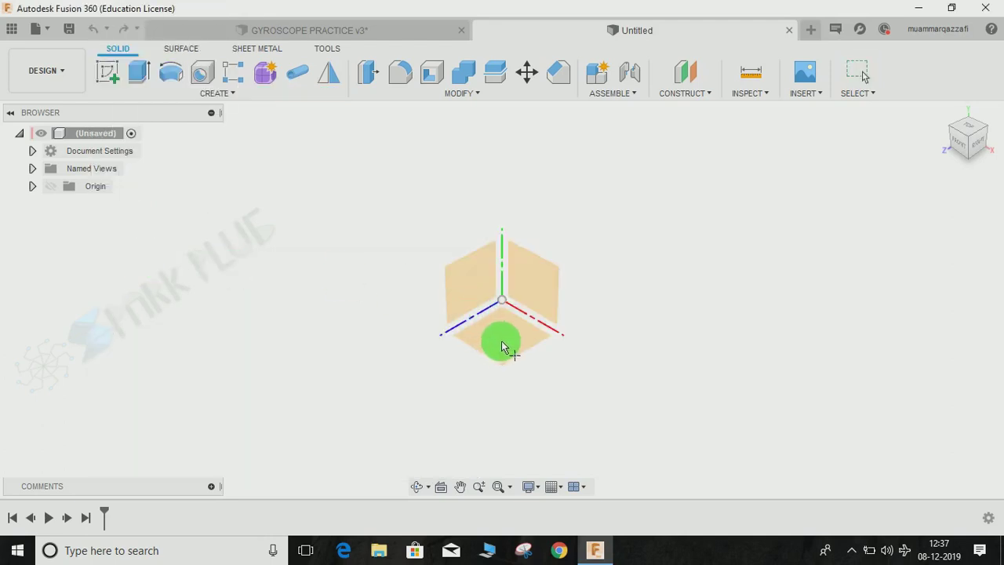
left_click(506, 334)
left_click(499, 328)
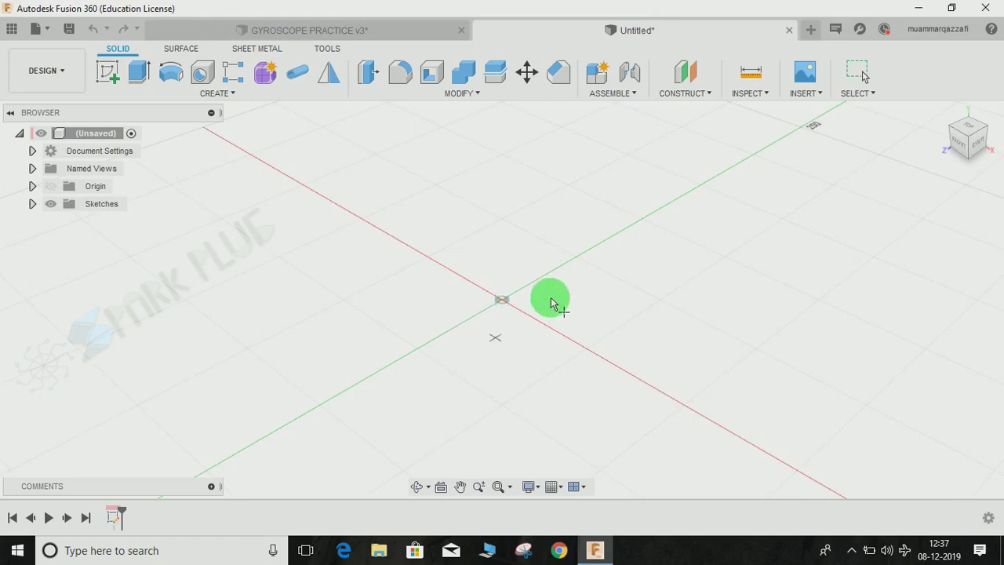
left_click(506, 304)
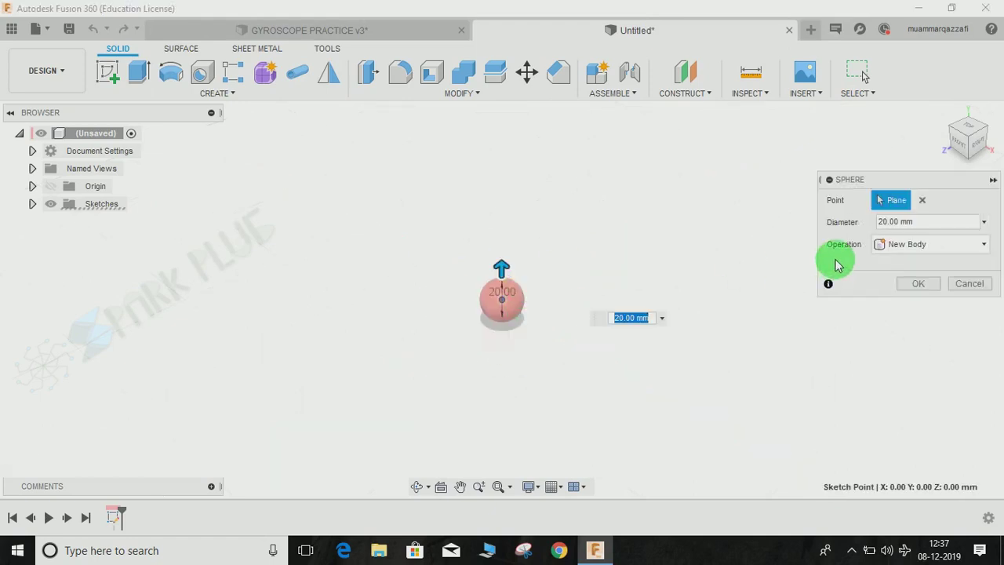
Step: Set the sphere's diameter to 110 mm and create it as a new component
left_click_drag(943, 225, 861, 226)
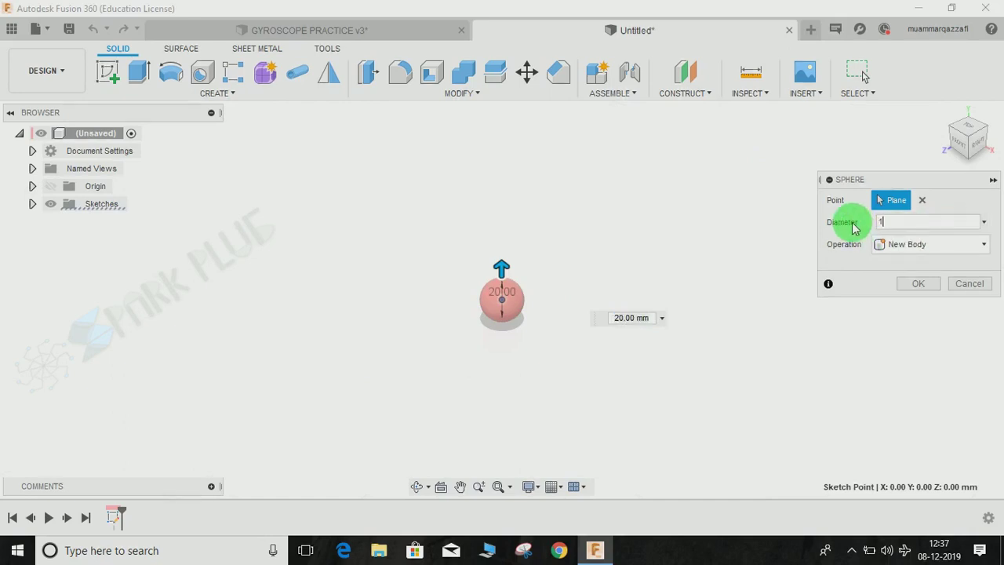
type("110")
left_click(886, 244)
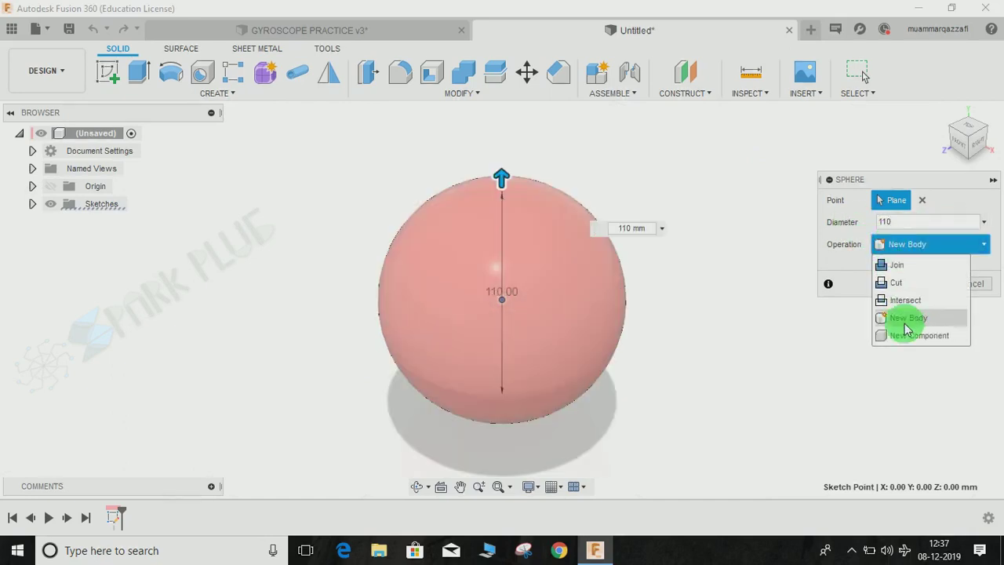
left_click(906, 336)
left_click(918, 283)
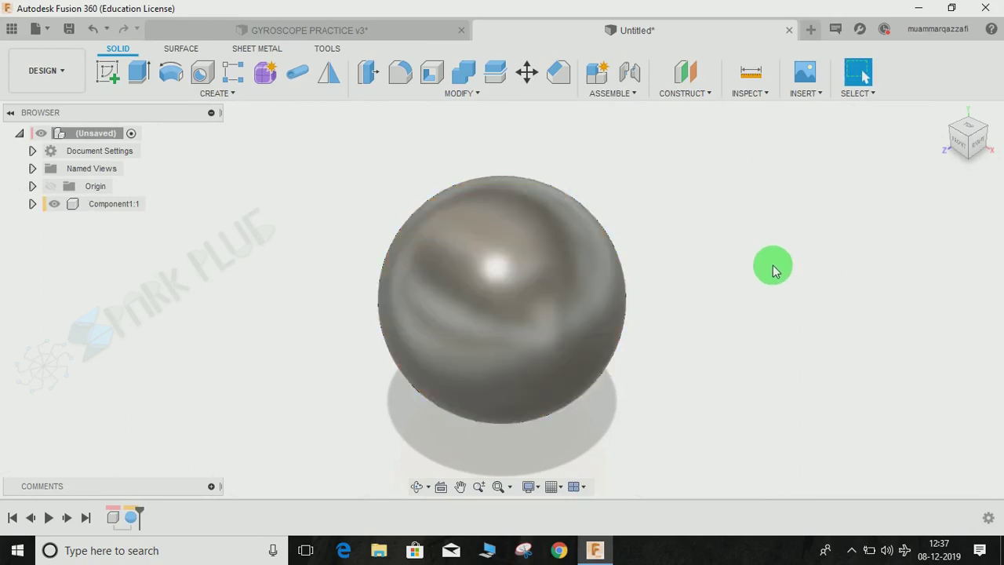
Step: Hide the first sphere component and create a 100 mm sphere as a new body centred on the origin of the horizontal plane
mouse_move(648, 301)
middle_mouse_down()
mouse_move(611, 314)
mouse_move(661, 302)
middle_mouse_up()
middle_click_drag(717, 287, 684, 270)
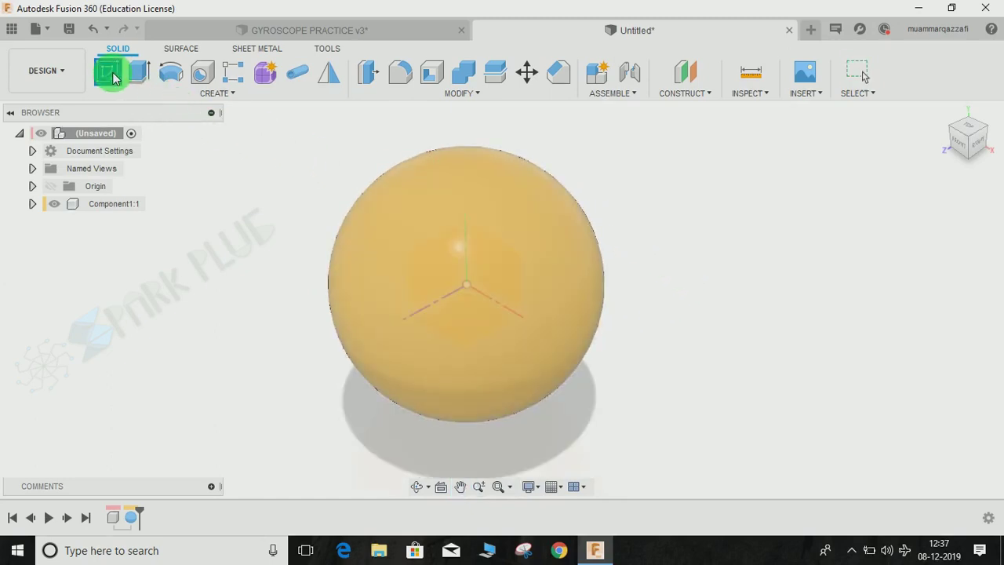
left_click(193, 95)
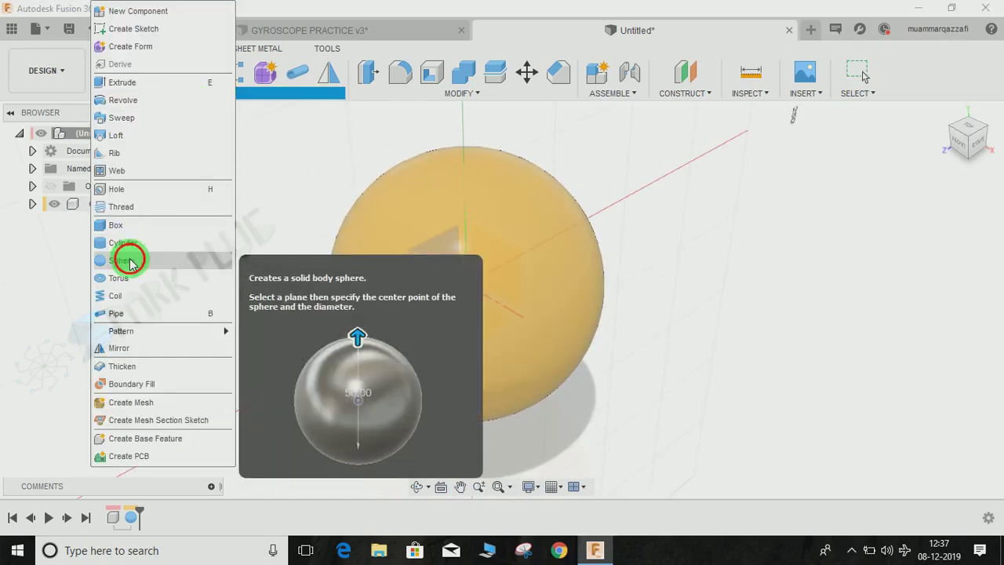
left_click(127, 261)
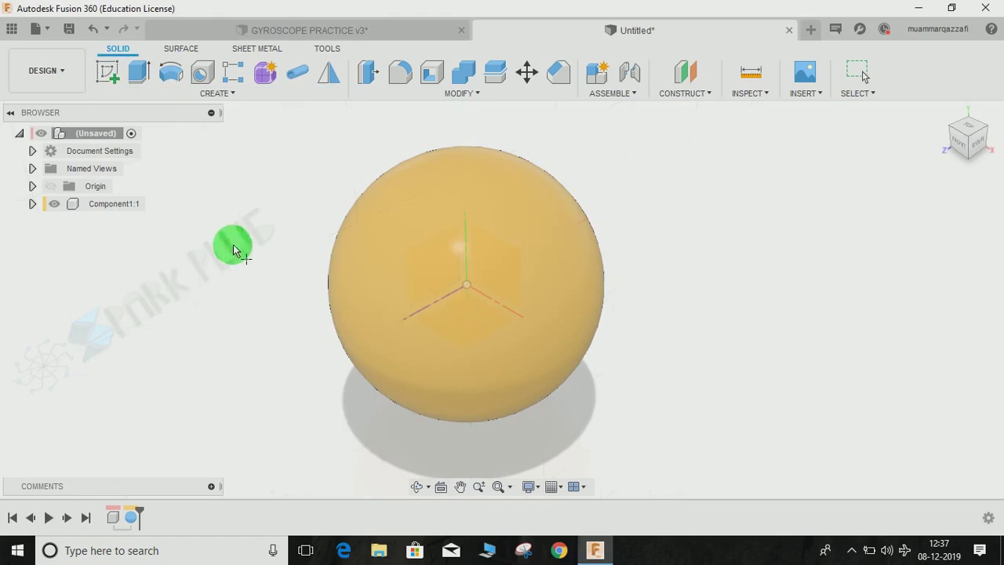
left_click(54, 204)
left_click(449, 329)
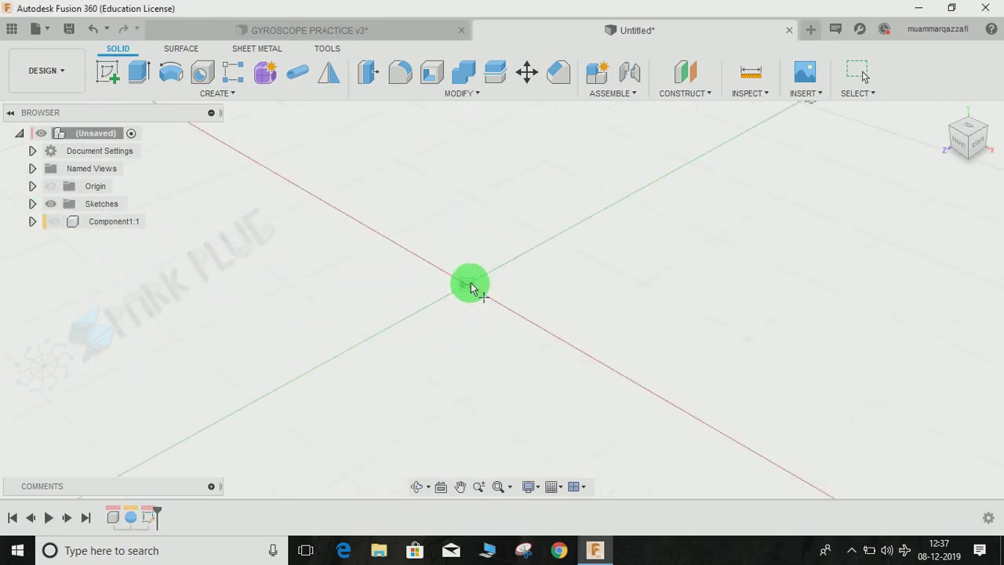
left_click(470, 288)
left_click(945, 223)
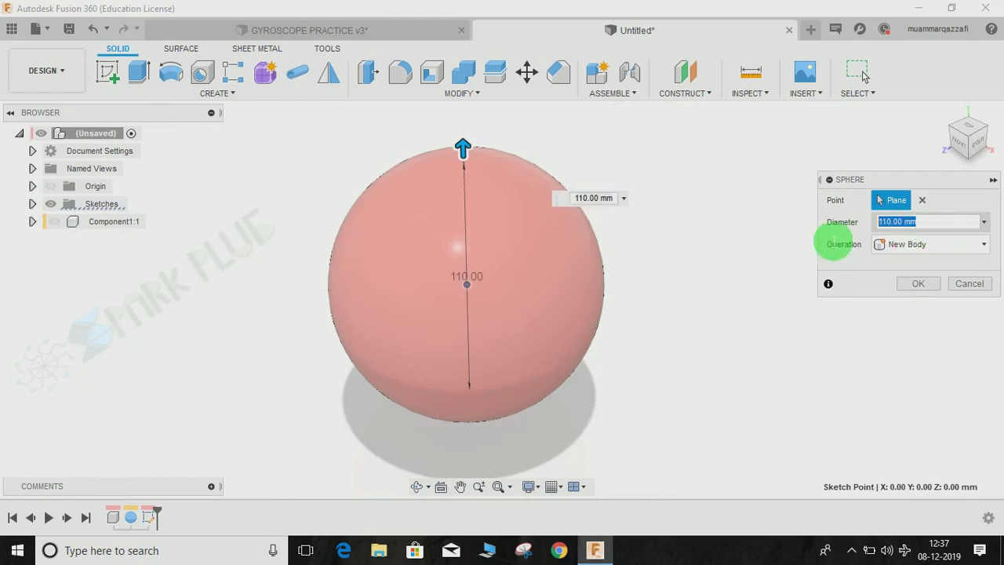
type("100")
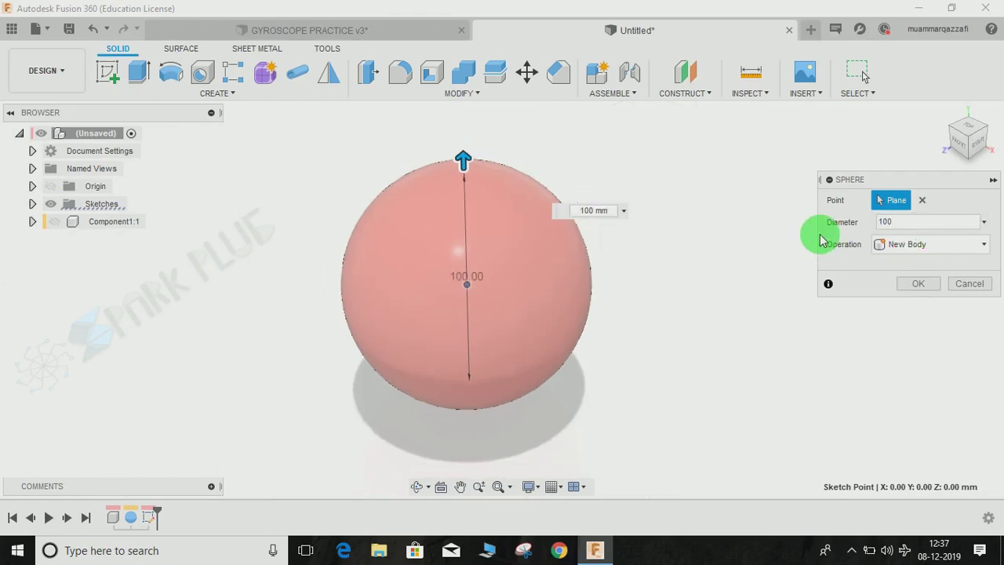
key("Return")
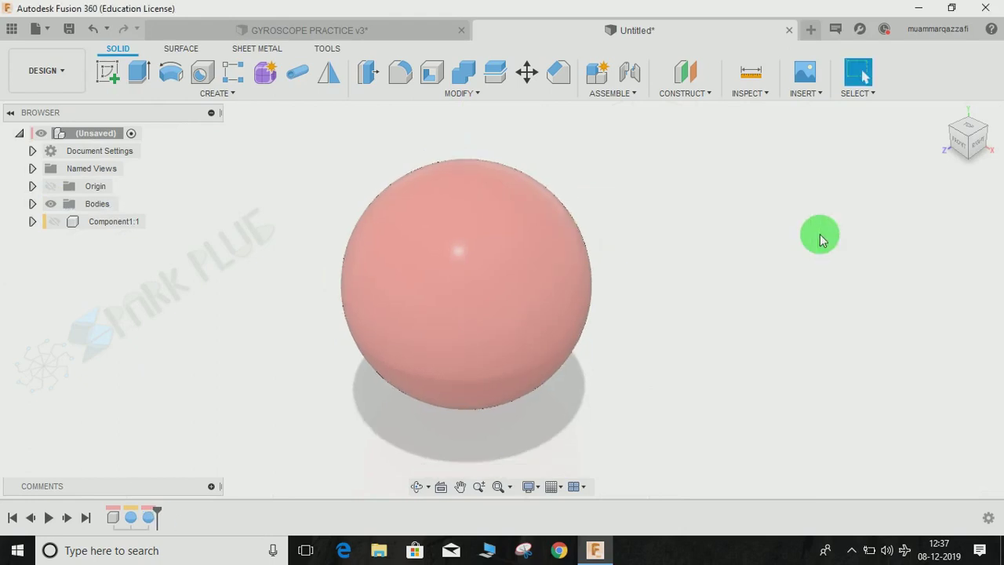
Step: Convert the 100 mm sphere body into its own component
left_click(32, 205)
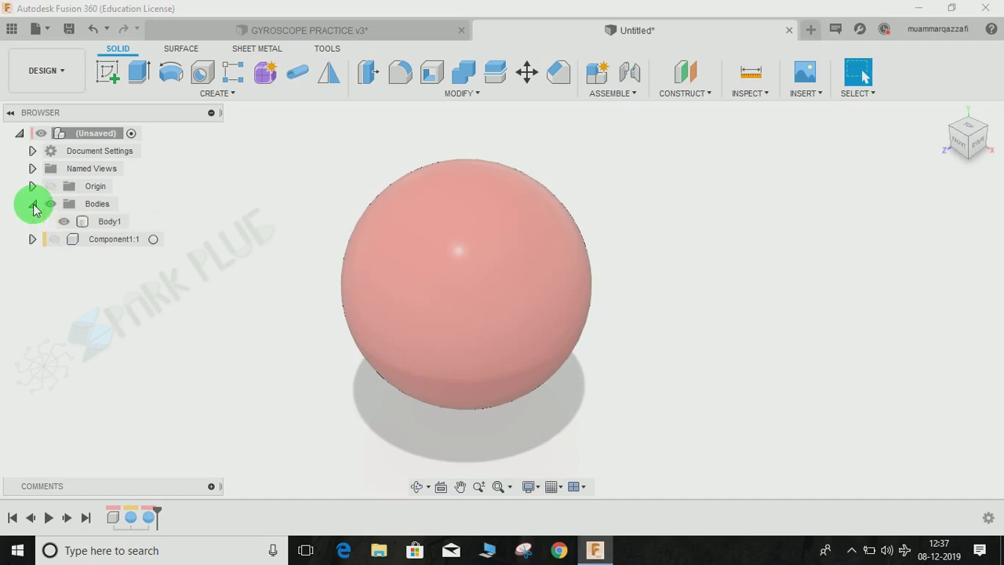
left_click(113, 222)
right_click(114, 224)
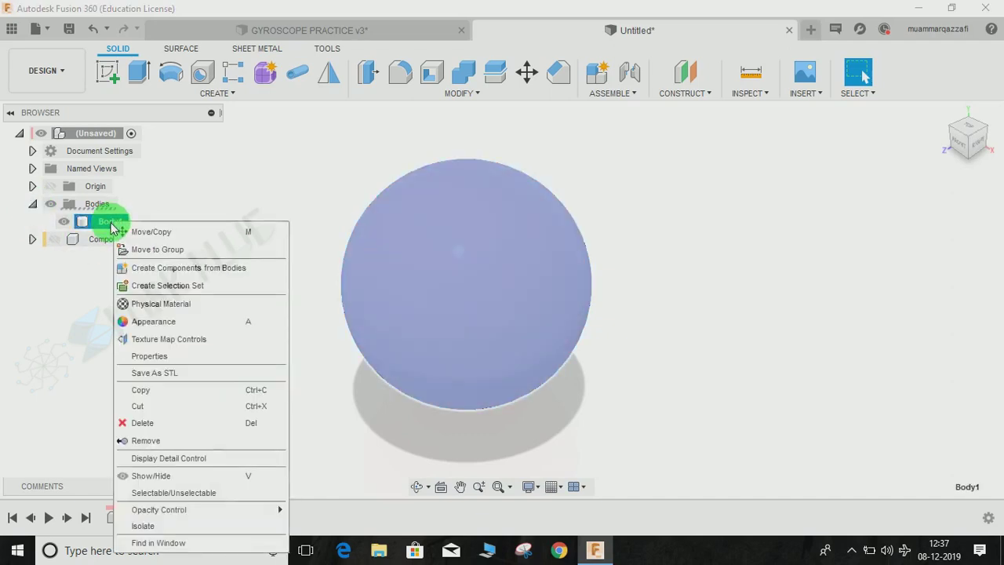
left_click(171, 271)
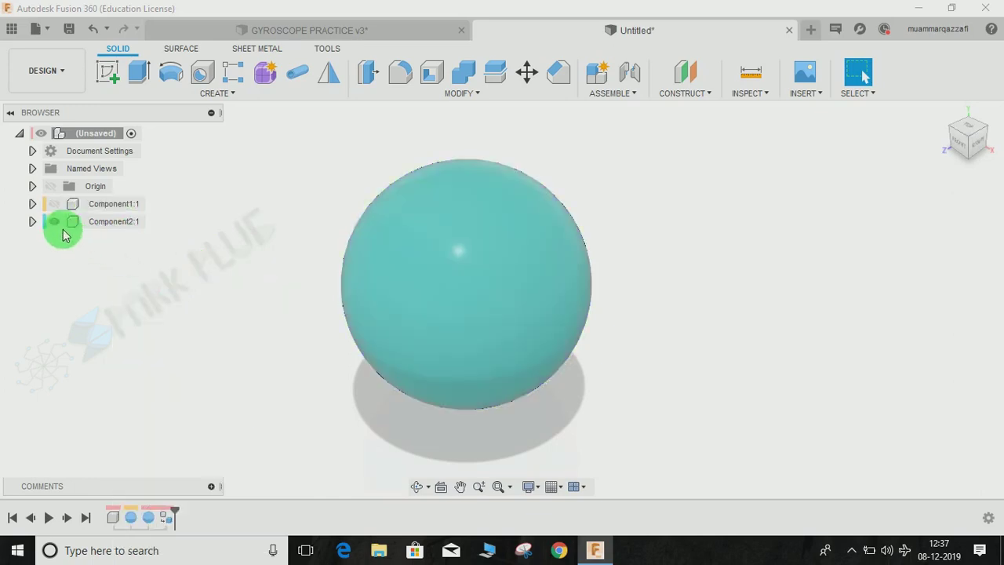
left_click(108, 226)
left_click(121, 255)
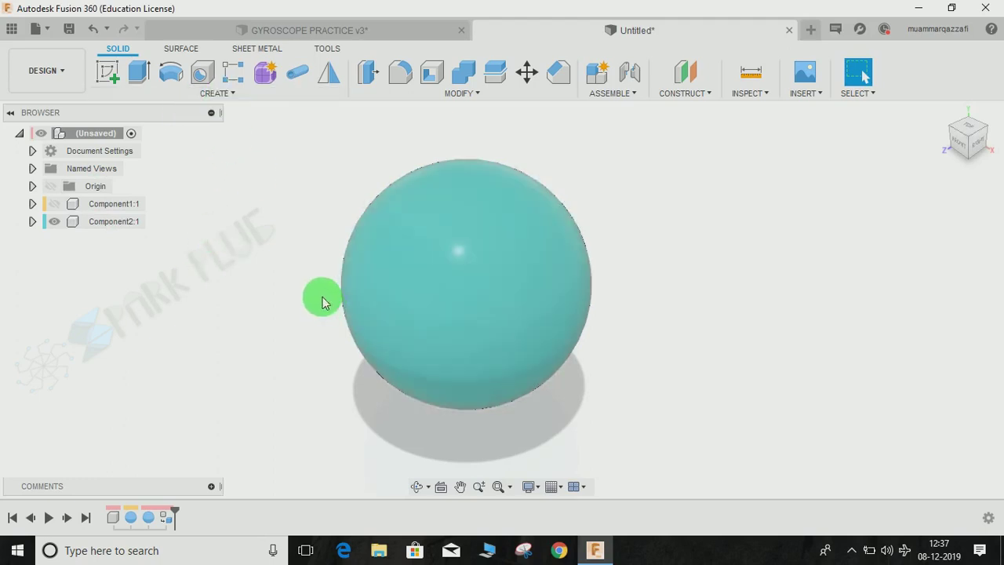
Step: Hide the 100 mm sphere component and create a 90 mm sphere centred on the origin of the horizontal plane as a new component
left_click(214, 94)
left_click(210, 96)
left_click(212, 96)
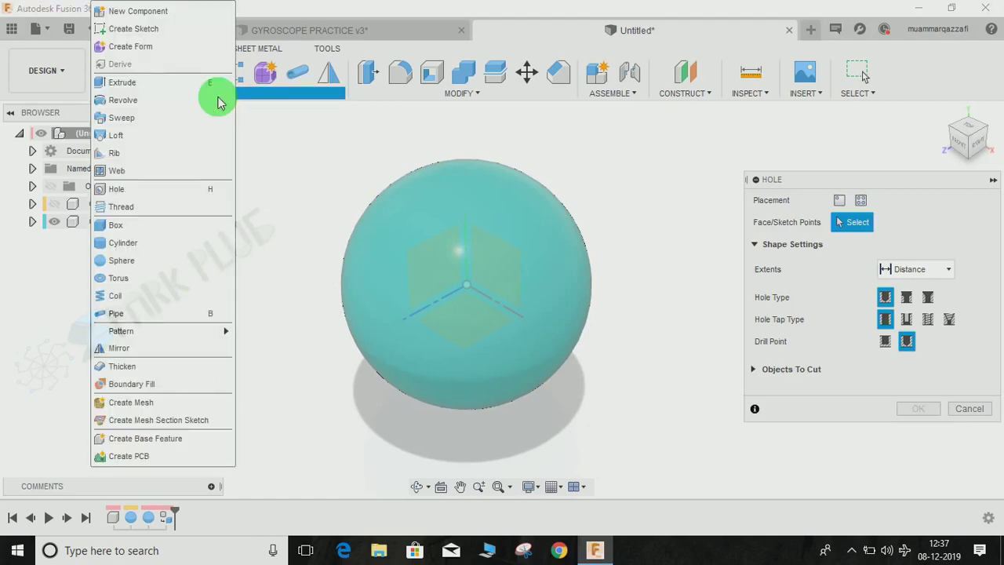
left_click(157, 261)
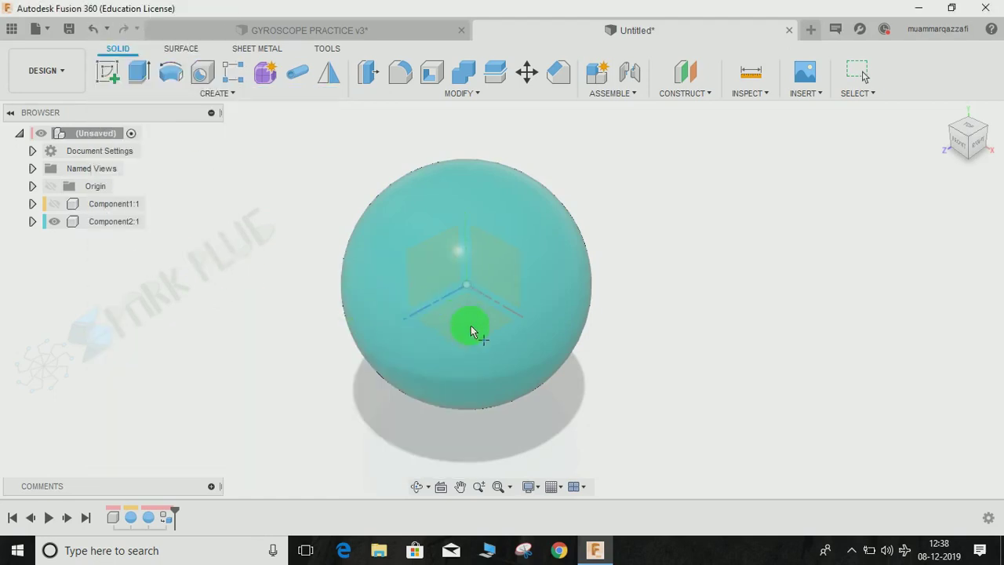
left_click(54, 221)
left_click(471, 308)
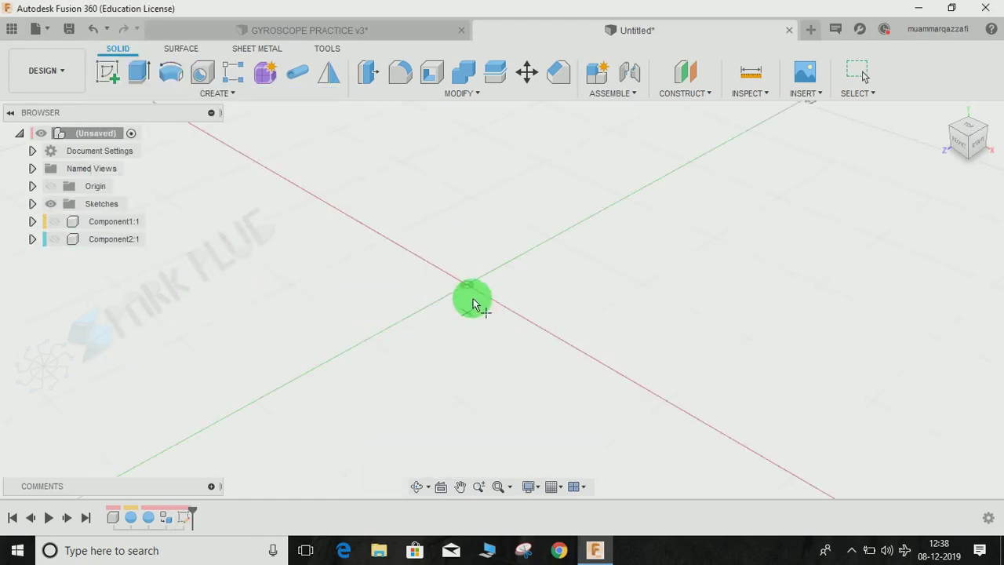
left_click(470, 287)
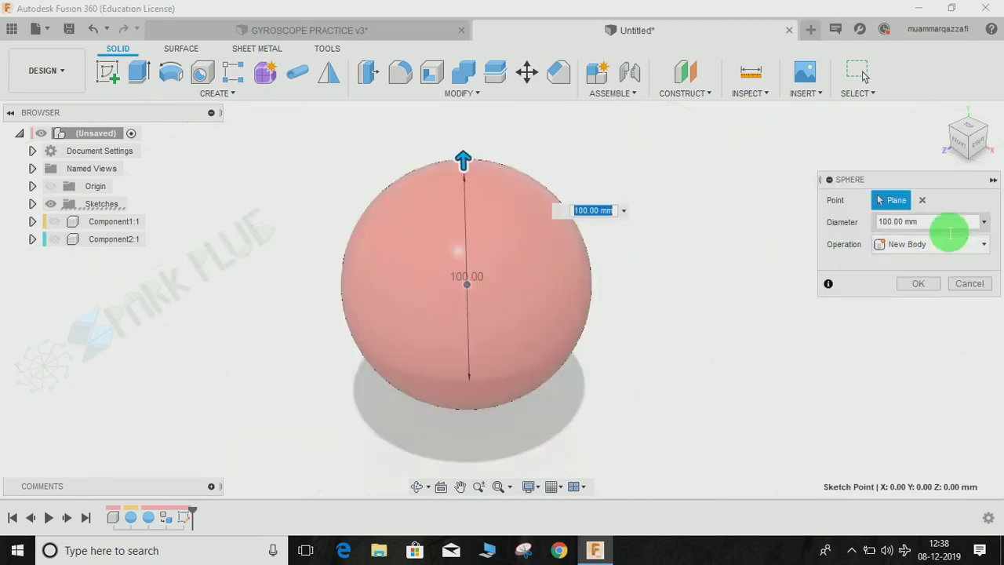
left_click(875, 244)
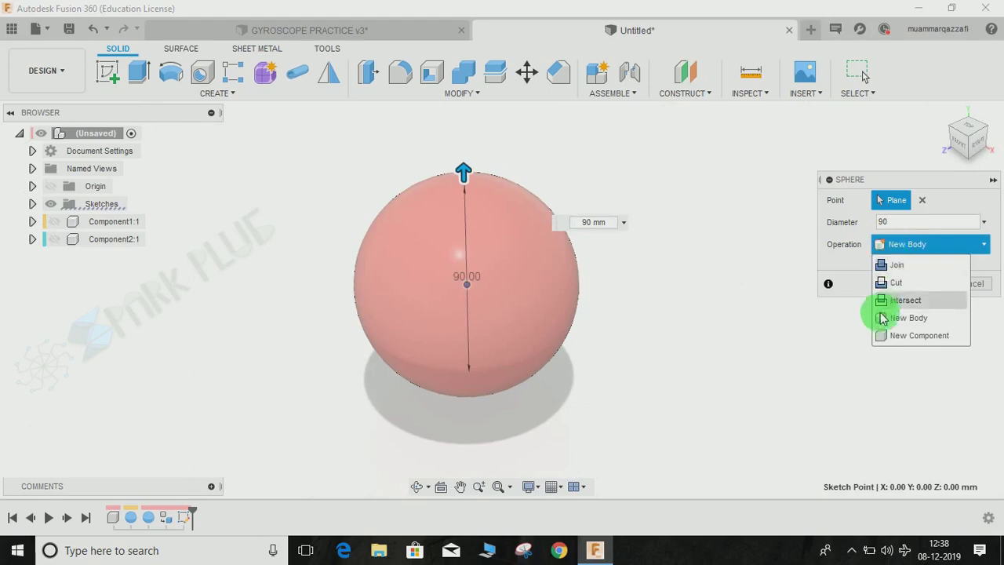
left_click(893, 332)
left_click(918, 283)
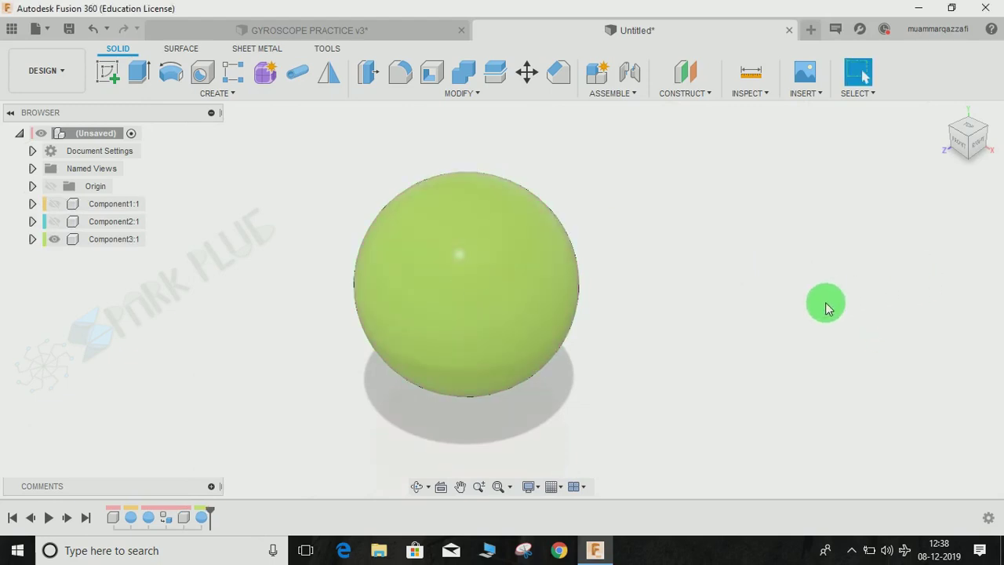
Step: Hide the 90 mm sphere component and create an 80 mm sphere centred on the origin of the horizontal plane as a new component
left_click(54, 238)
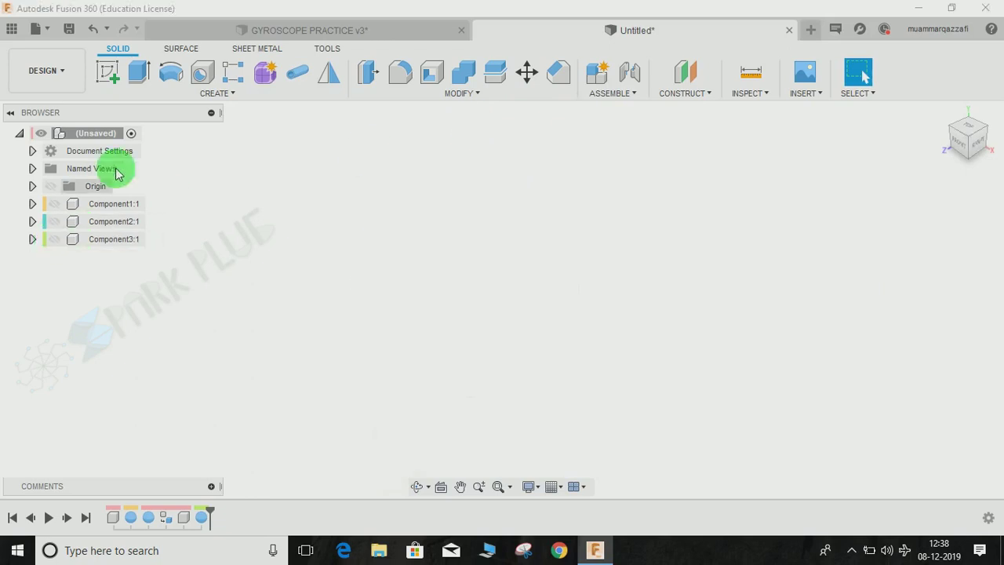
left_click(219, 93)
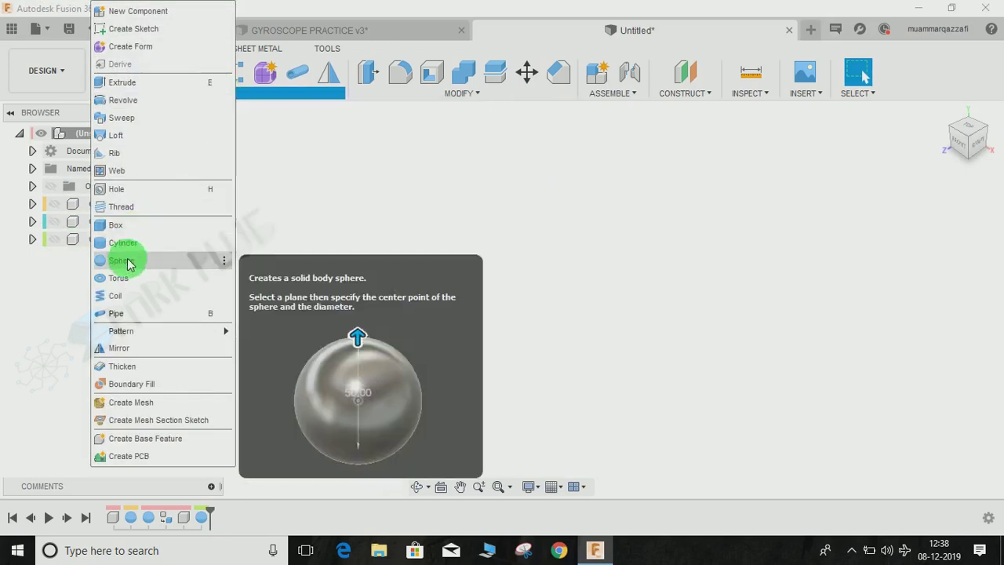
left_click(126, 260)
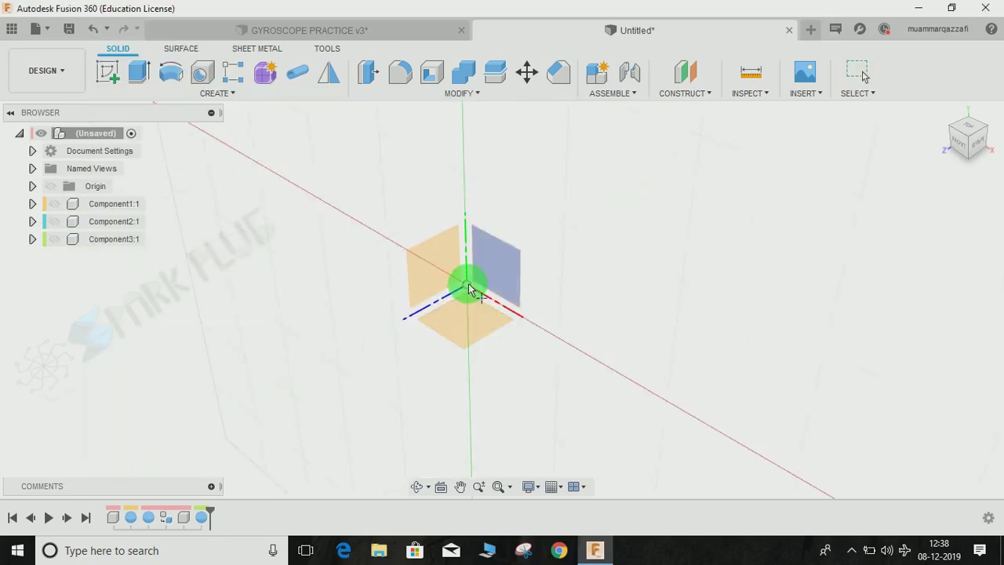
left_click(458, 314)
left_click(468, 288)
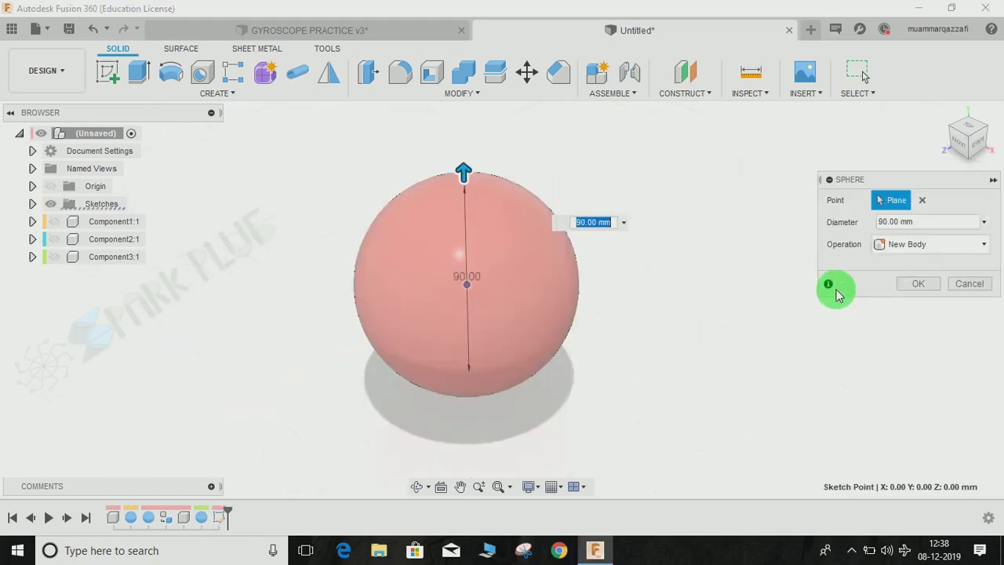
left_click(926, 222)
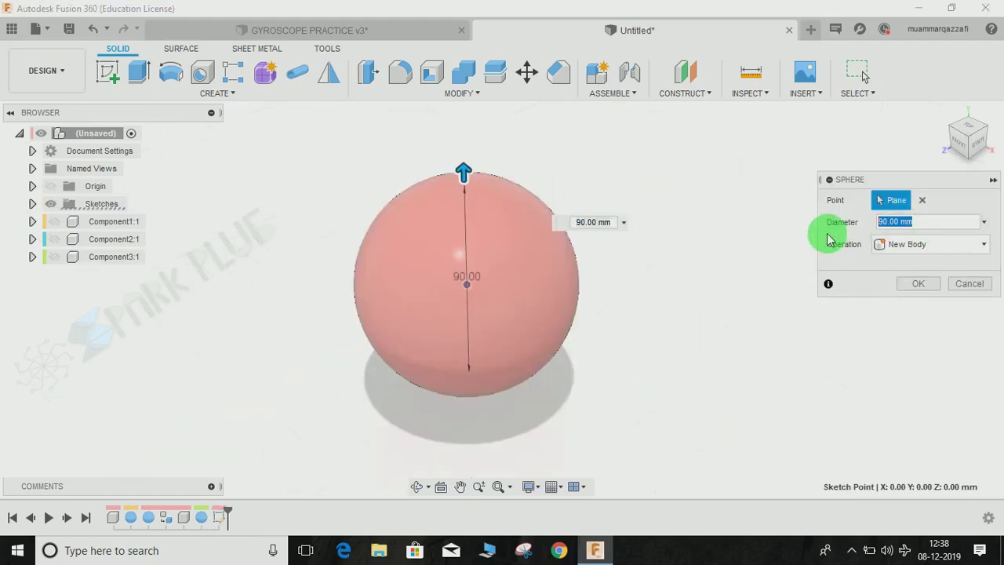
type("80")
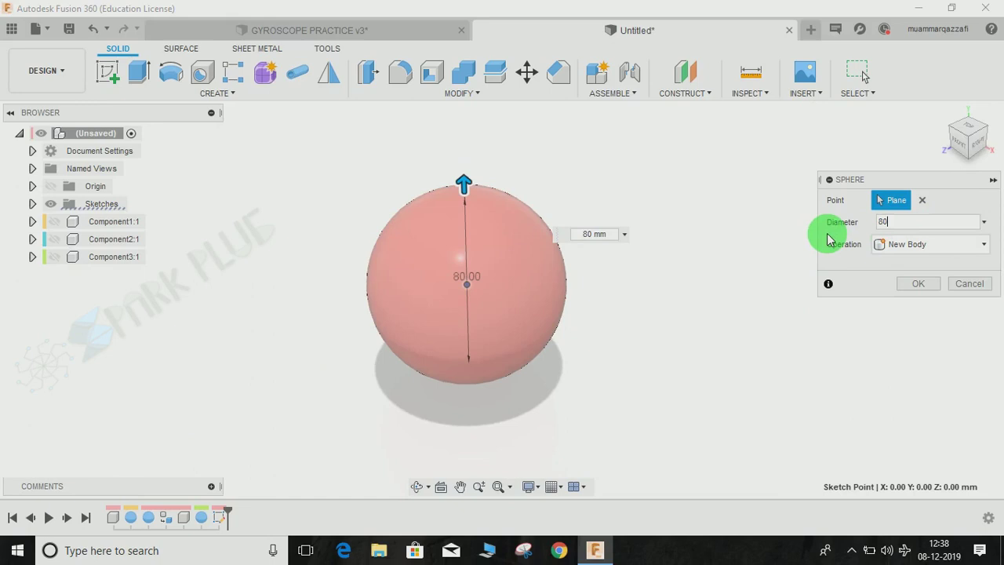
left_click(913, 244)
left_click(904, 336)
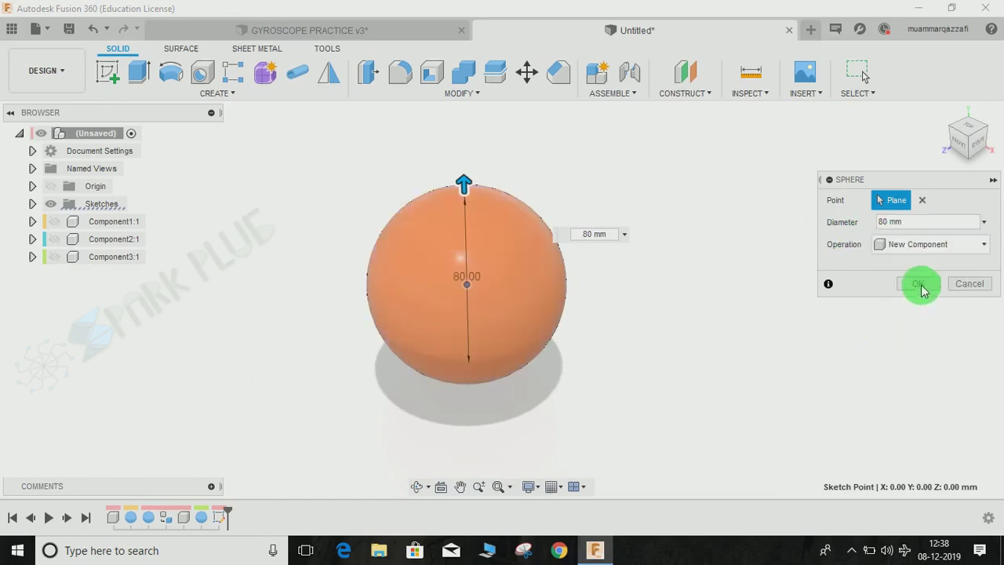
left_click(922, 289)
Step: Hide the 80 mm sphere component and create a 70 mm sphere centred on the origin of the horizontal plane as a new component
left_click(233, 95)
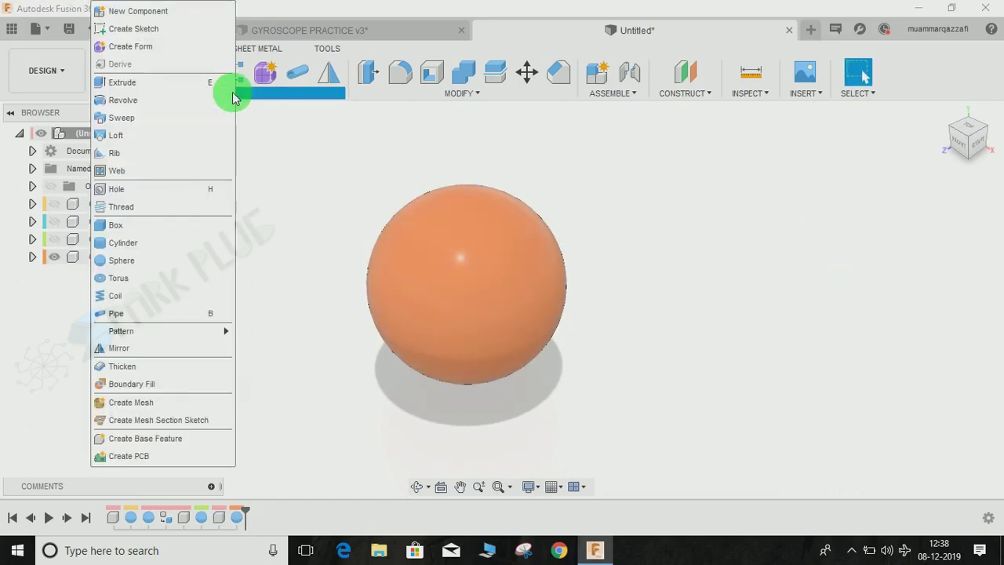
left_click(121, 260)
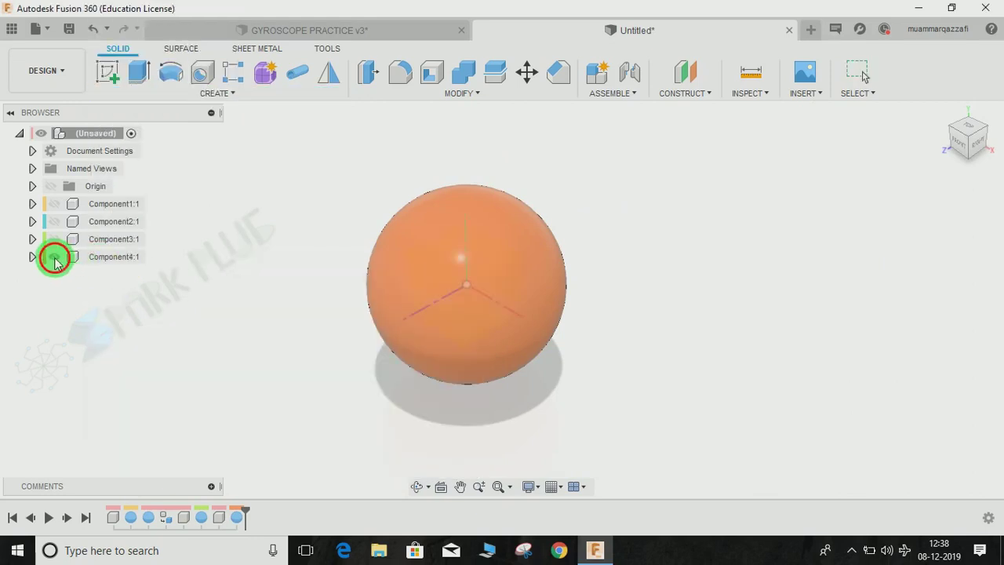
left_click(55, 261)
left_click(459, 321)
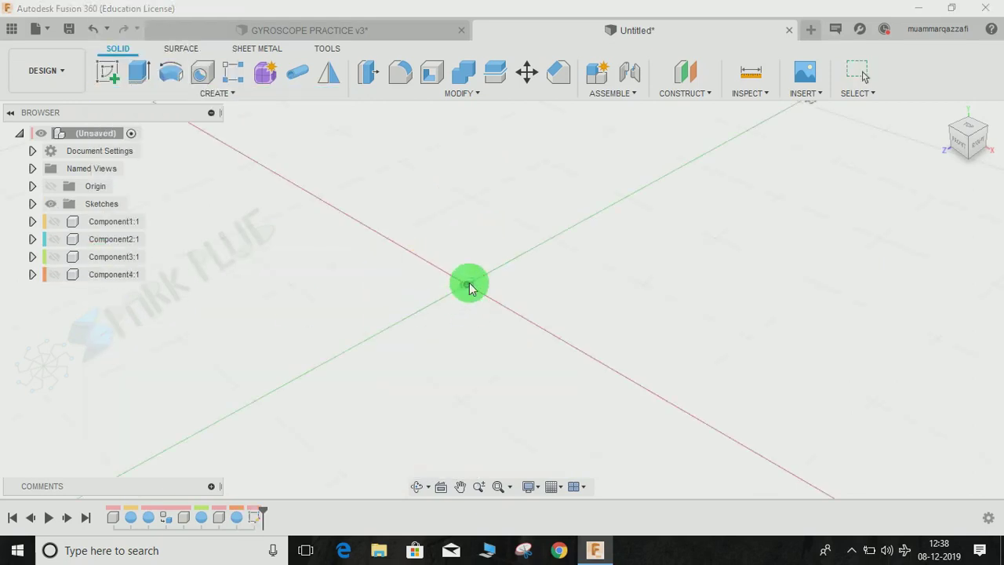
left_click(468, 285)
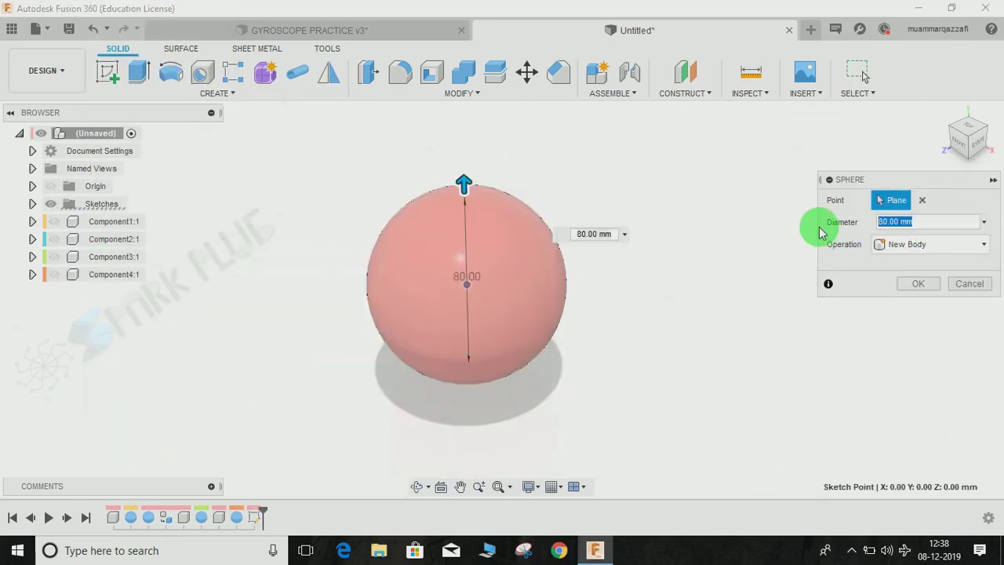
type("70")
left_click(910, 245)
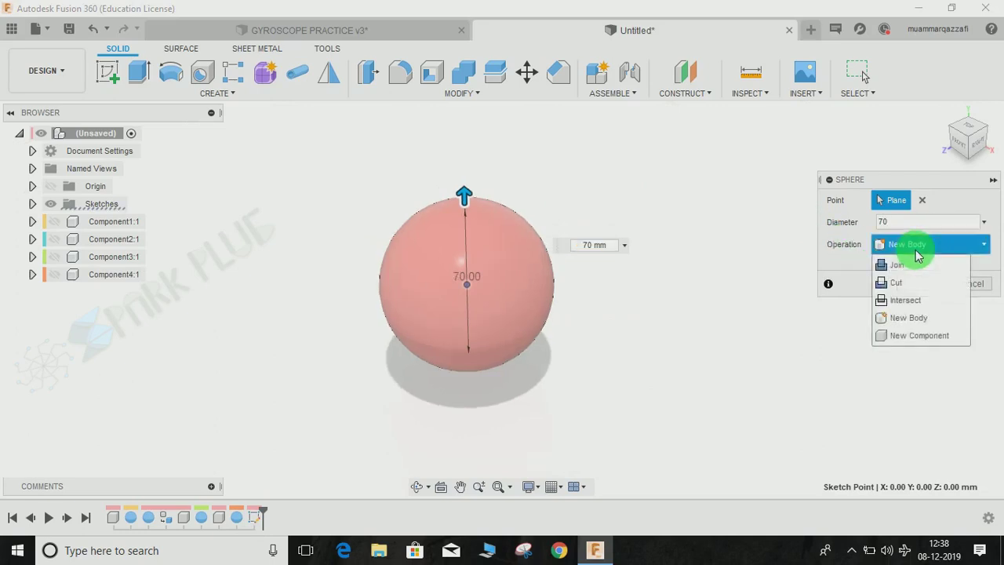
left_click(902, 335)
left_click(925, 285)
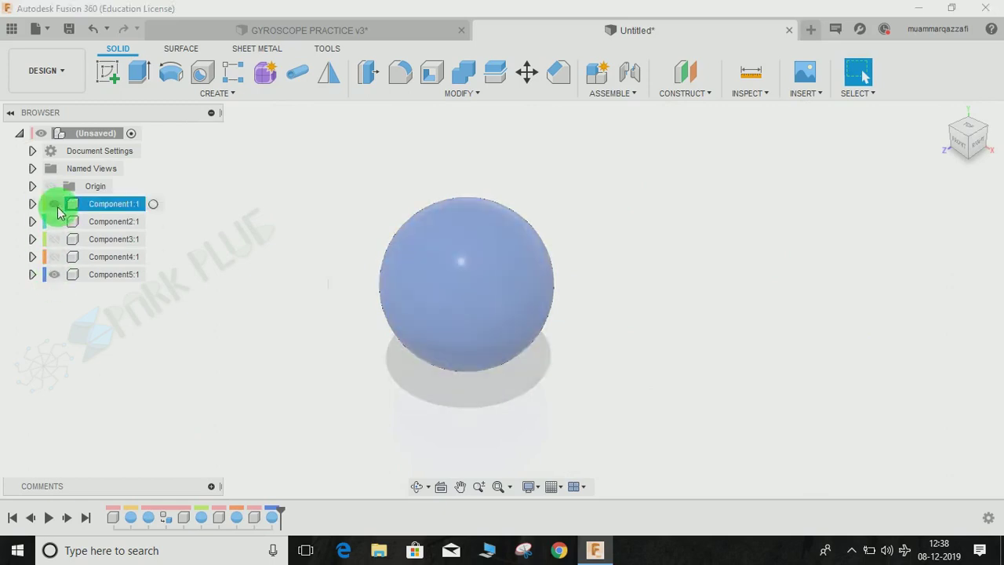
Step: Show all hidden sphere components and start a sketch on the horizontal origin plane
left_click(55, 204)
left_click(52, 222)
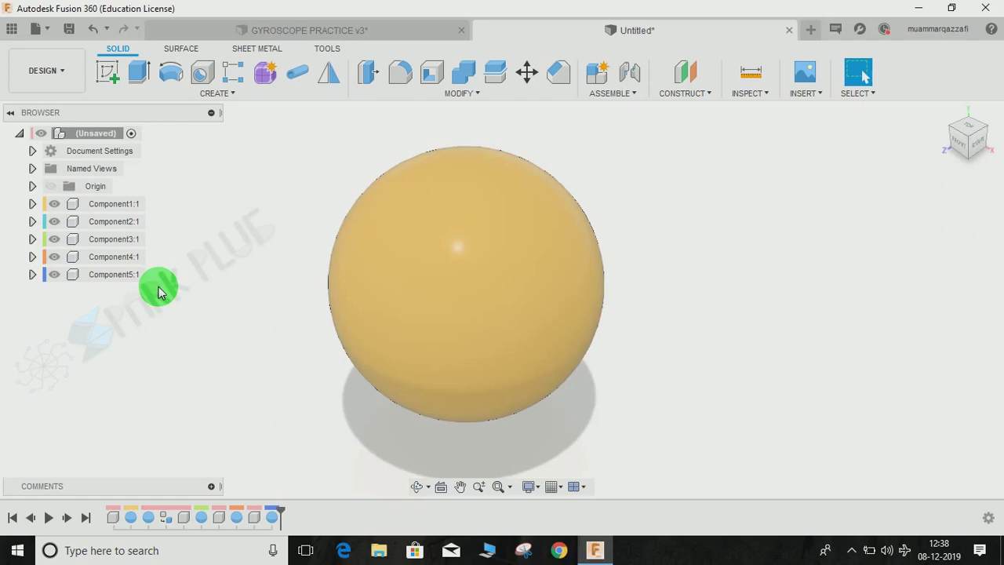
left_click(111, 75)
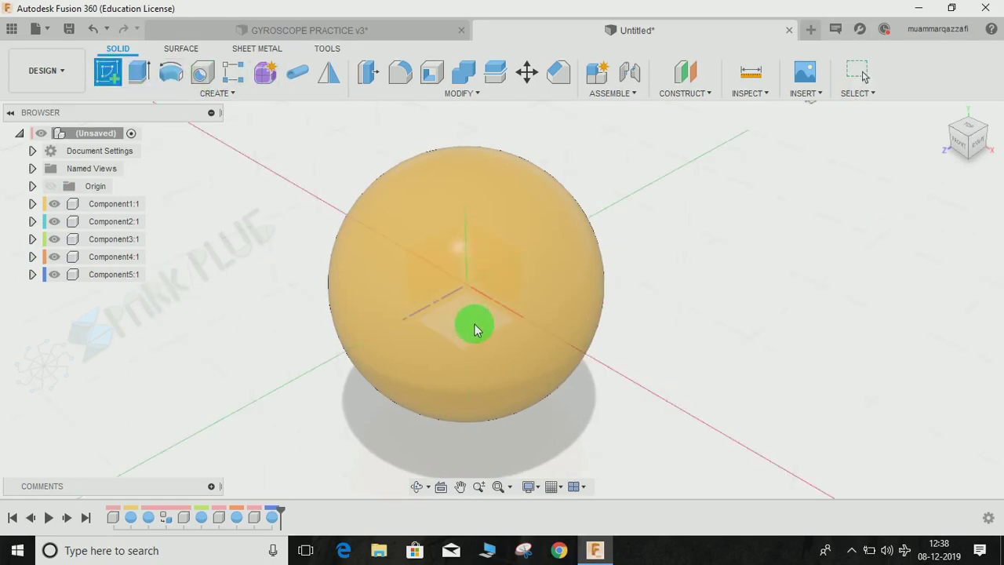
left_click(474, 328)
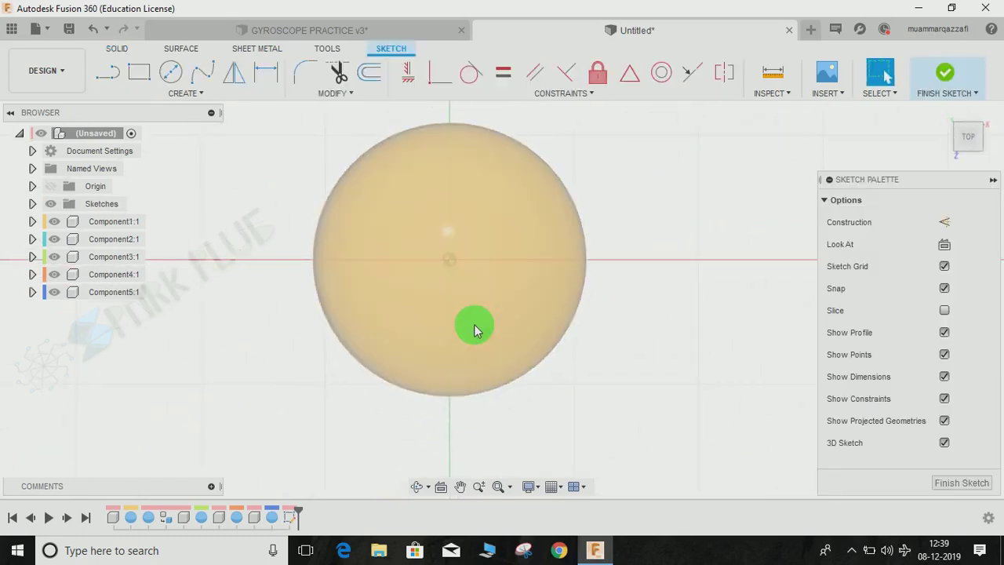
Step: Draw a center rectangle from the origin, about 35 mm tall and extending past both sides of the largest sphere
key("l")
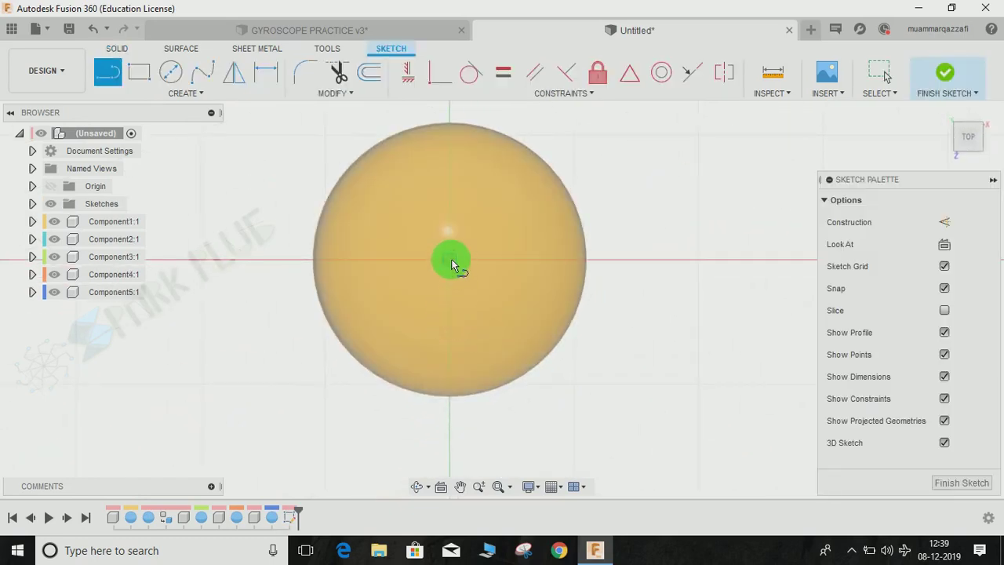
key("Escape")
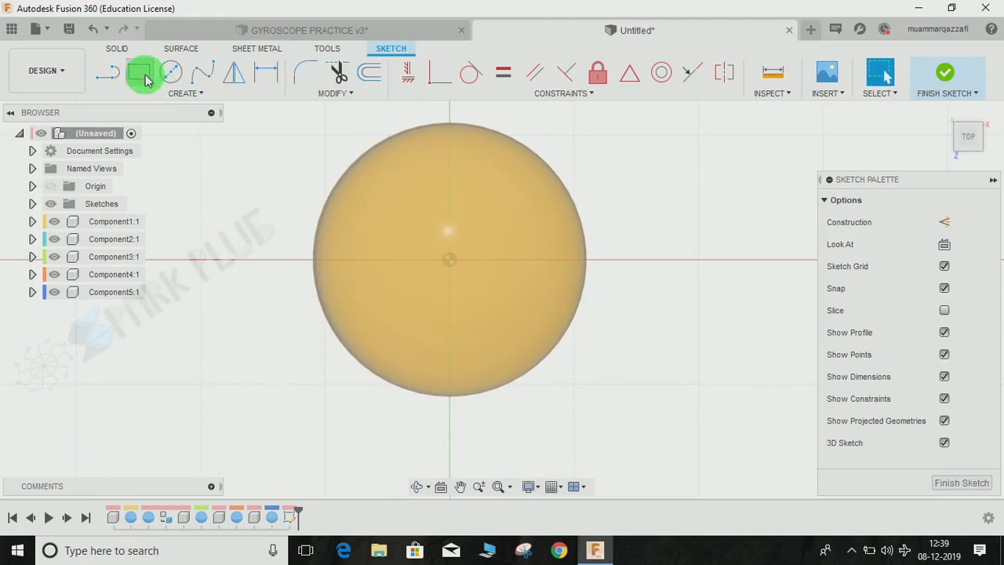
left_click(139, 74)
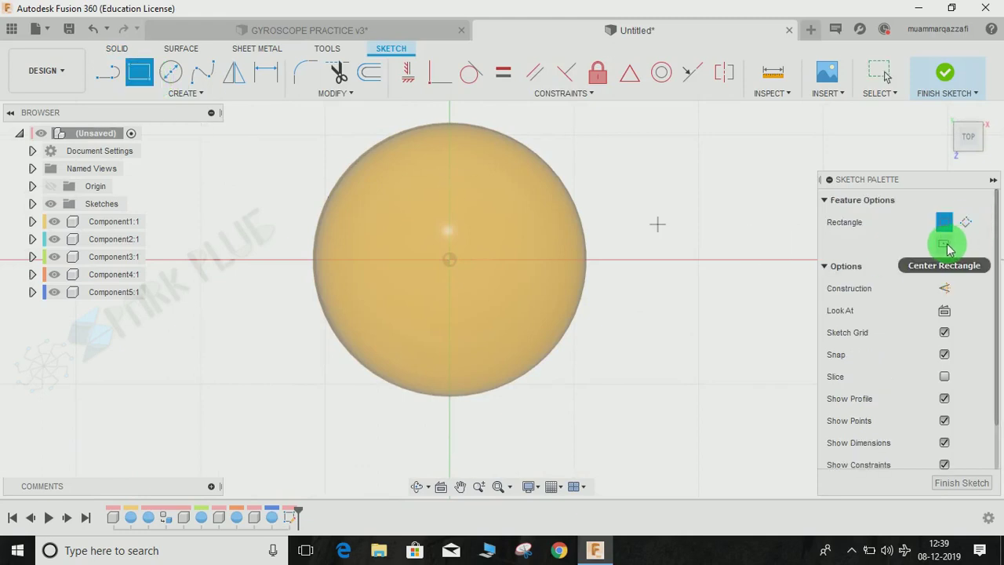
left_click(945, 245)
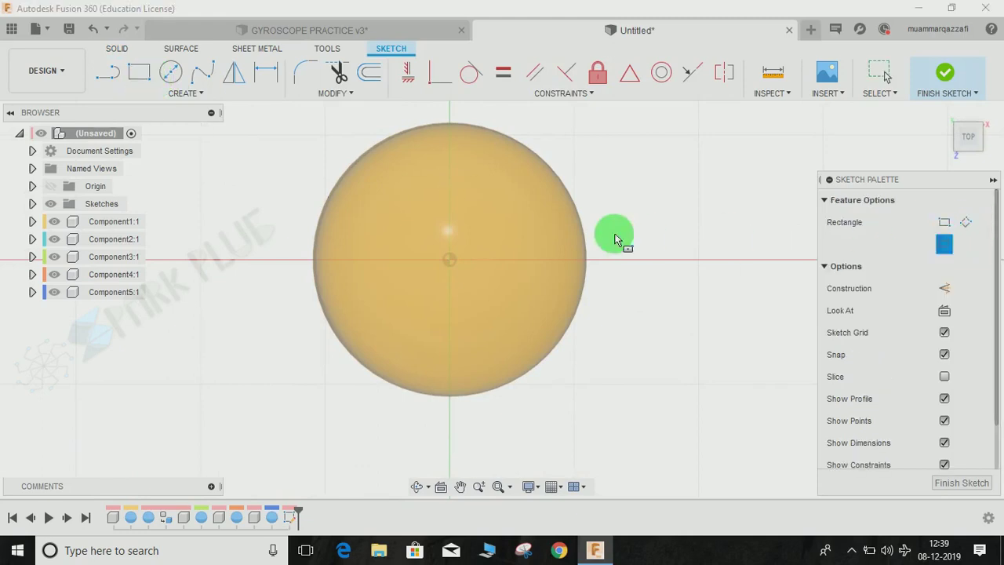
left_click(458, 264)
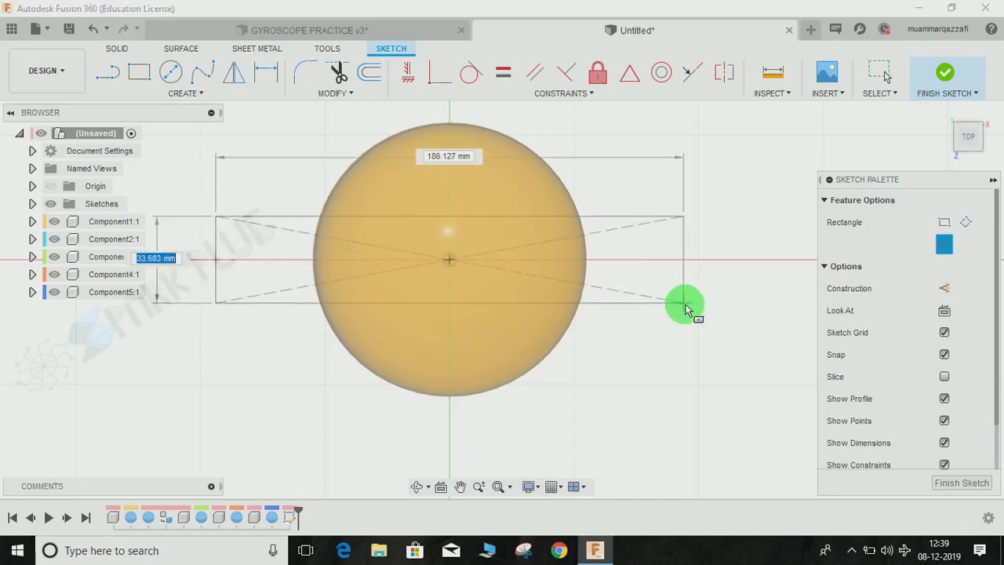
left_click(685, 308)
key("Escape")
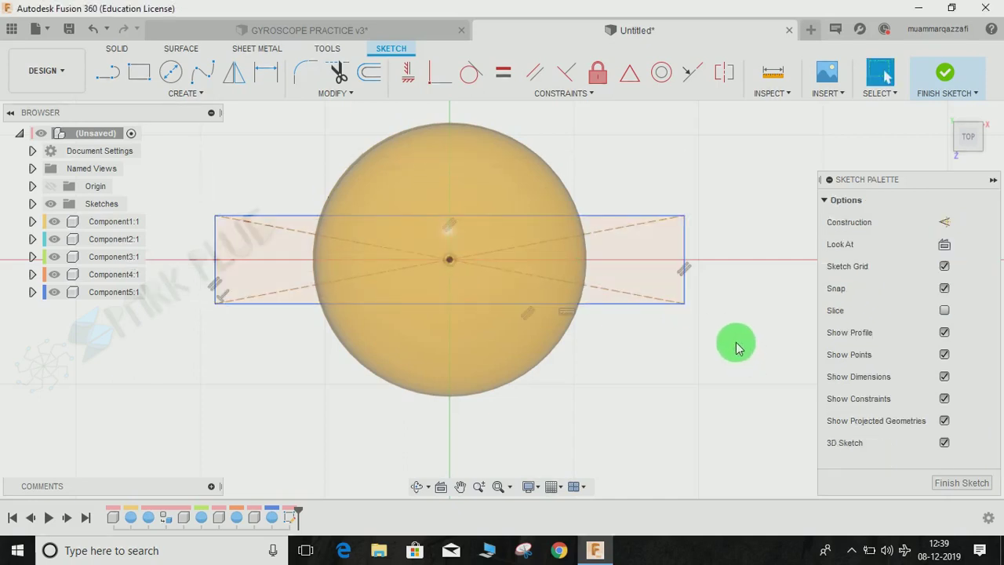
Step: Dimension the short side of the centre rectangle to 8 mm
key("d")
left_click(685, 259)
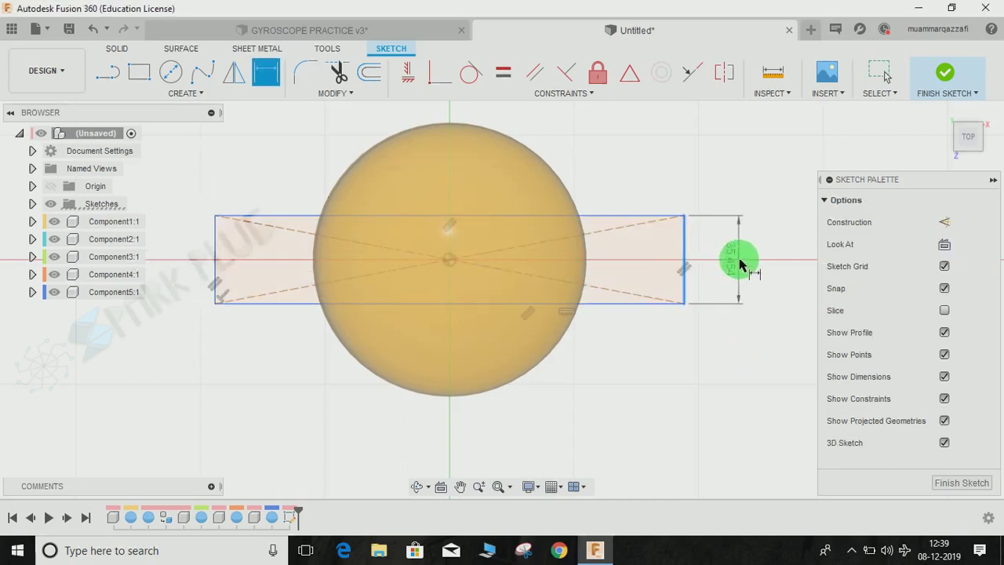
left_click(747, 264)
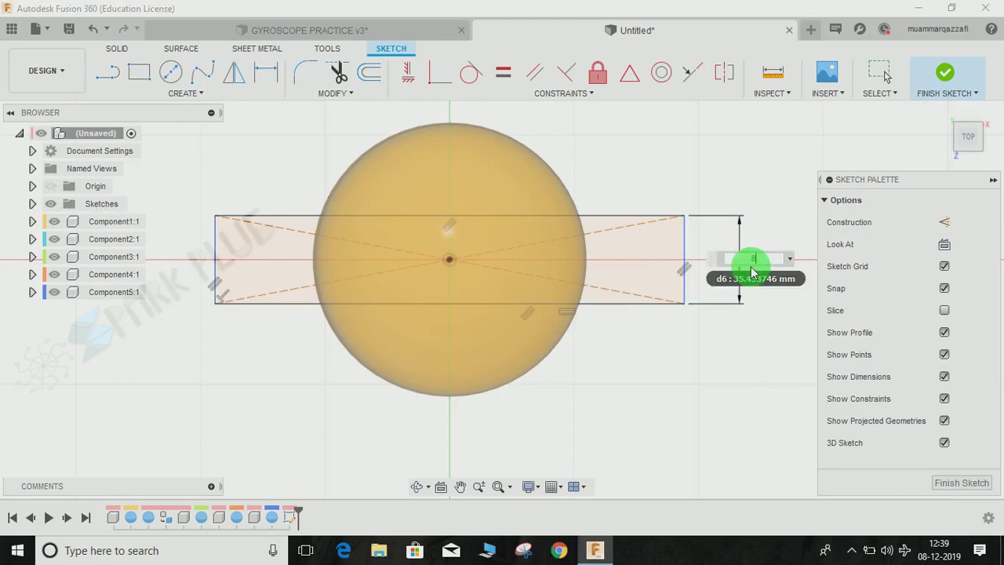
type("8")
key("Return")
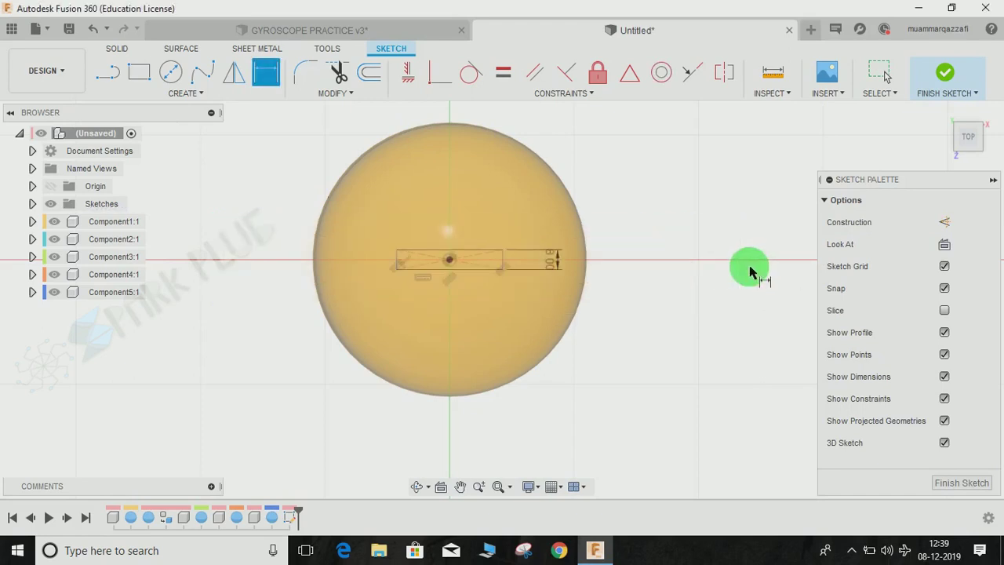
key("Escape")
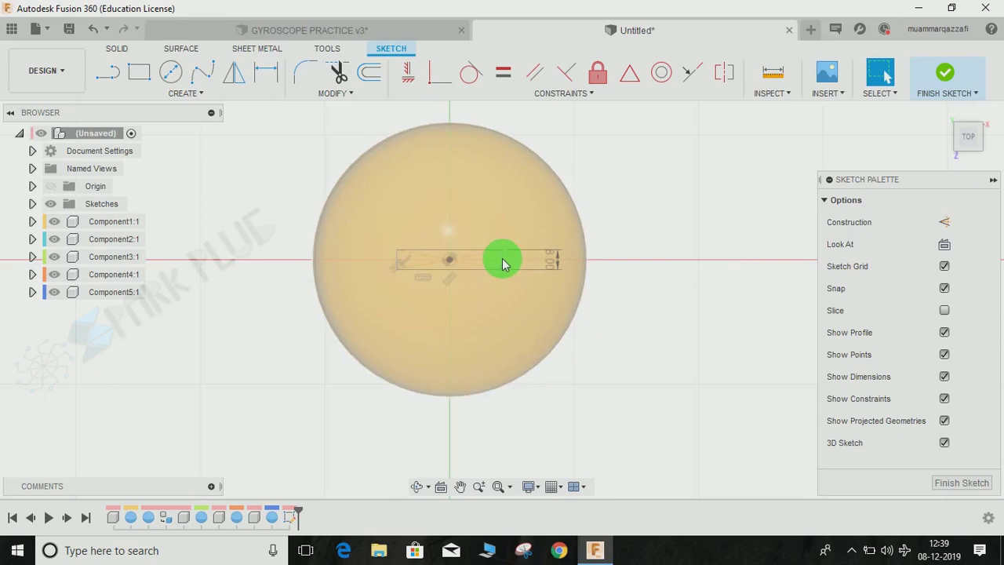
Step: Hide all five sphere components and stretch the 8 mm rectangle lengthwise so it extends well past the largest sphere's width
left_click(55, 221)
left_click(55, 239)
left_click(54, 256)
left_click(54, 274)
left_click(54, 292)
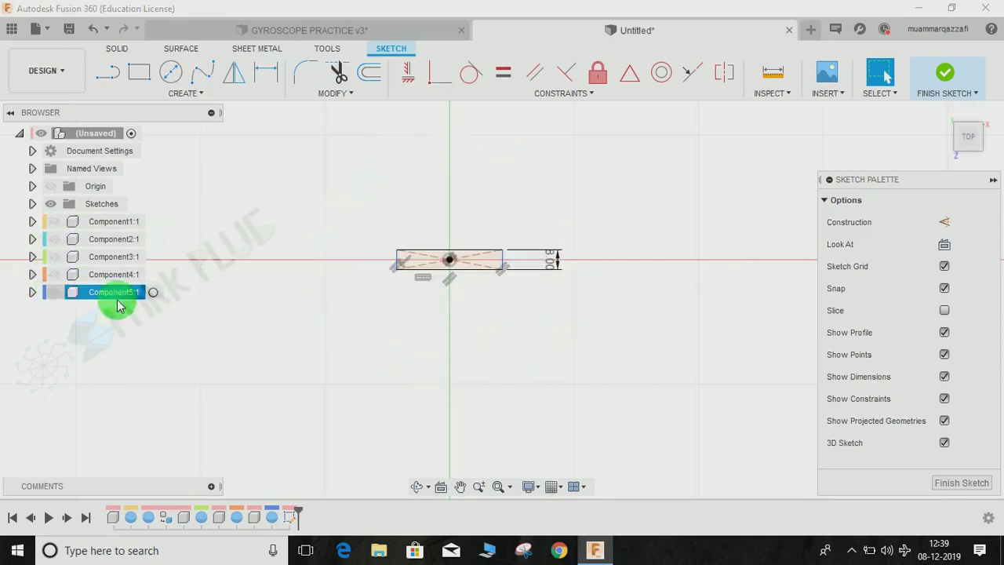
left_click_drag(516, 267, 726, 274)
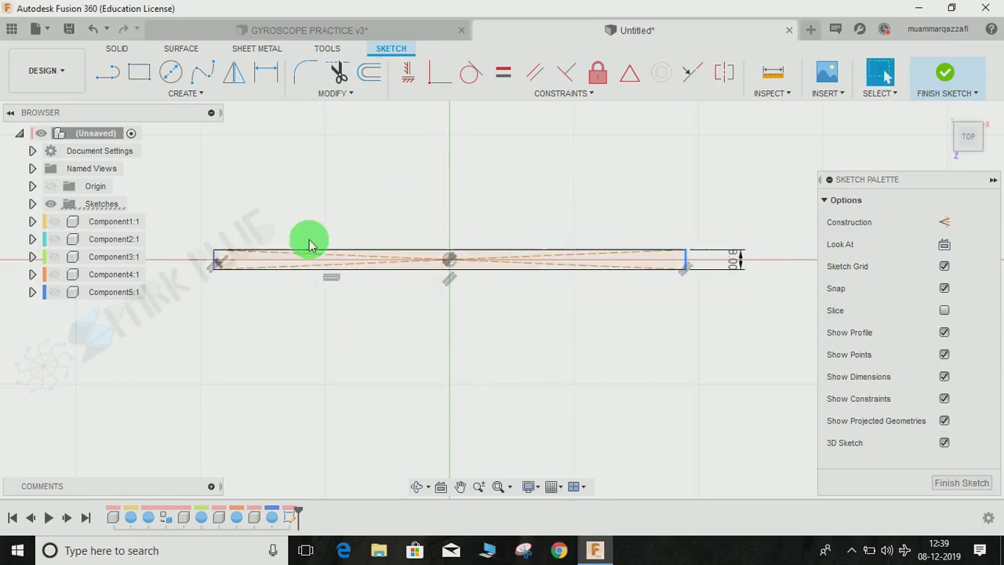
Step: Show all five sphere components again
left_click(53, 239)
left_click(54, 257)
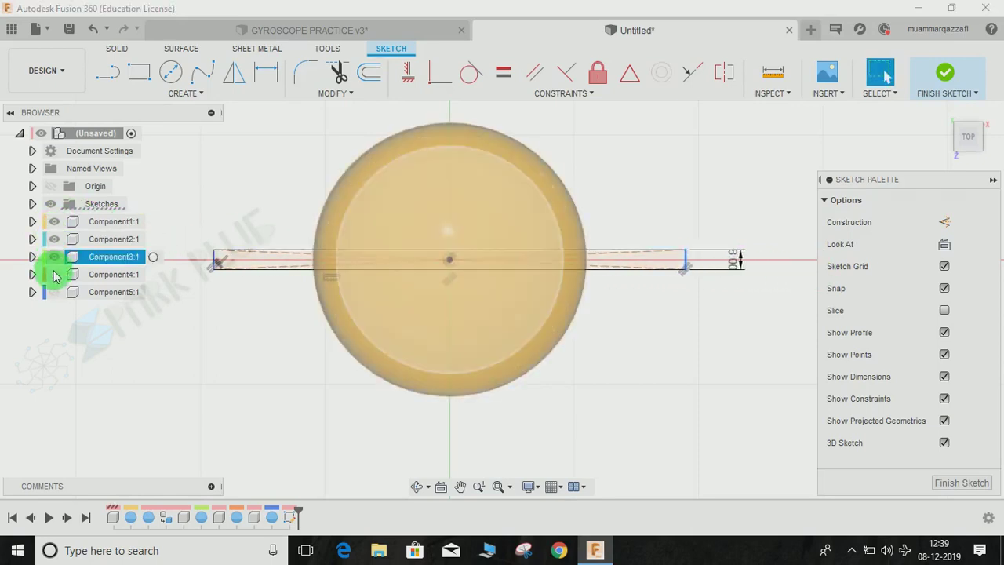
left_click(53, 273)
left_click(54, 292)
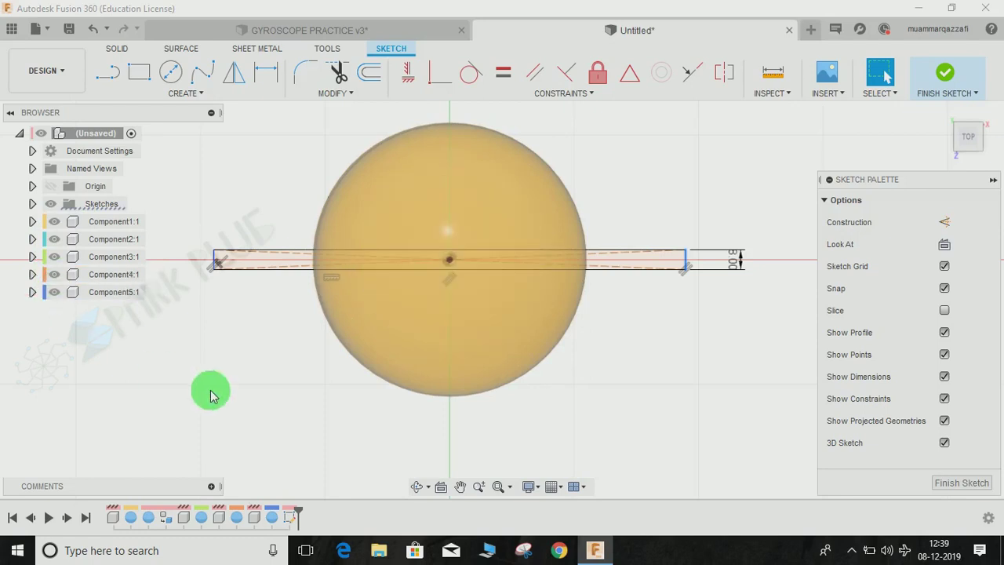
Step: Draw a two-point rectangle about 132 mm tall enclosing the spheres and the 8 mm strip, and finish the sketch
scroll(210, 394, "down", 2)
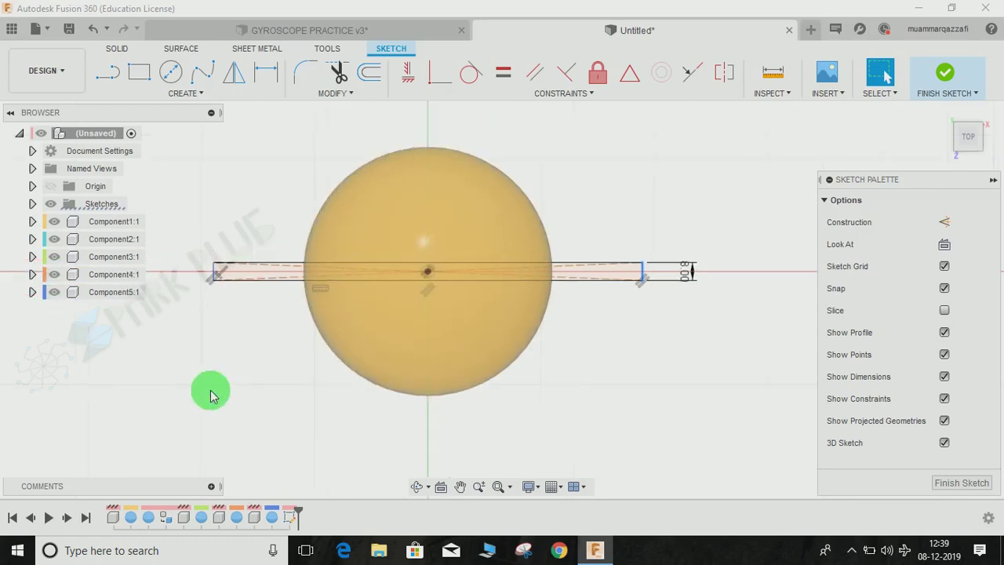
left_click(139, 73)
left_click(183, 147)
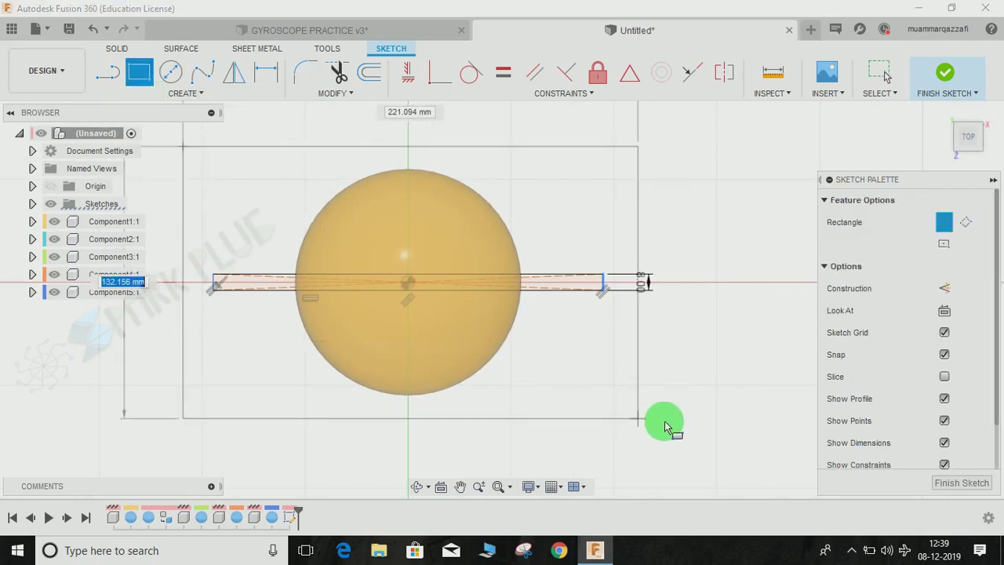
left_click(780, 418)
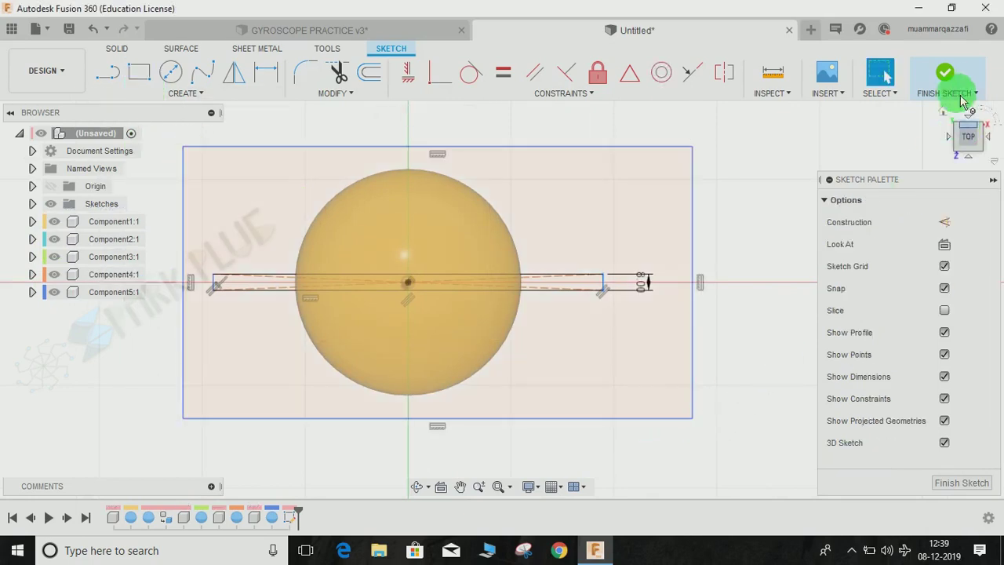
left_click(946, 73)
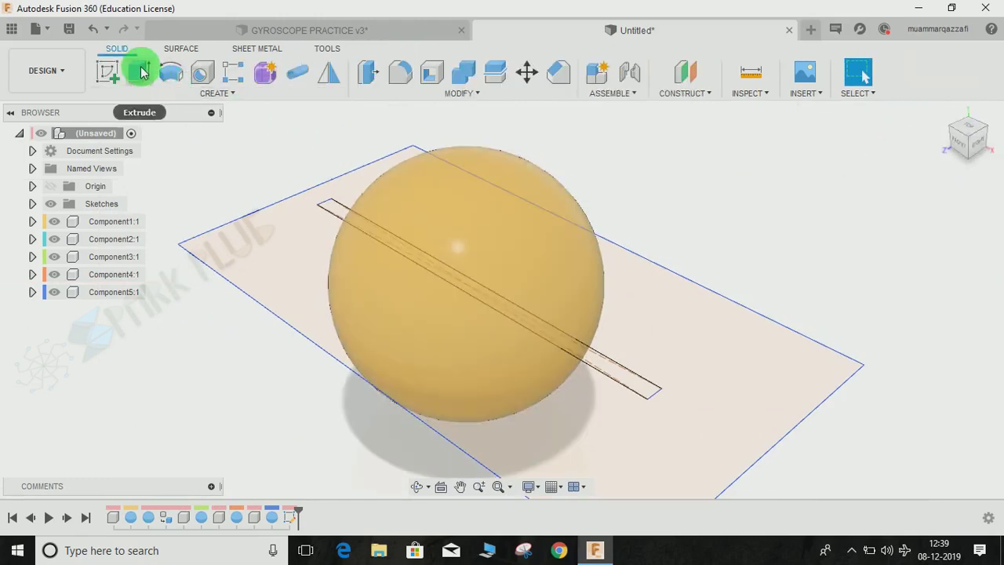
Step: Extrude the large rectangle's area outside the 8 mm strip as a symmetric cut, 75 mm per side, through all five spheres
left_click(141, 72)
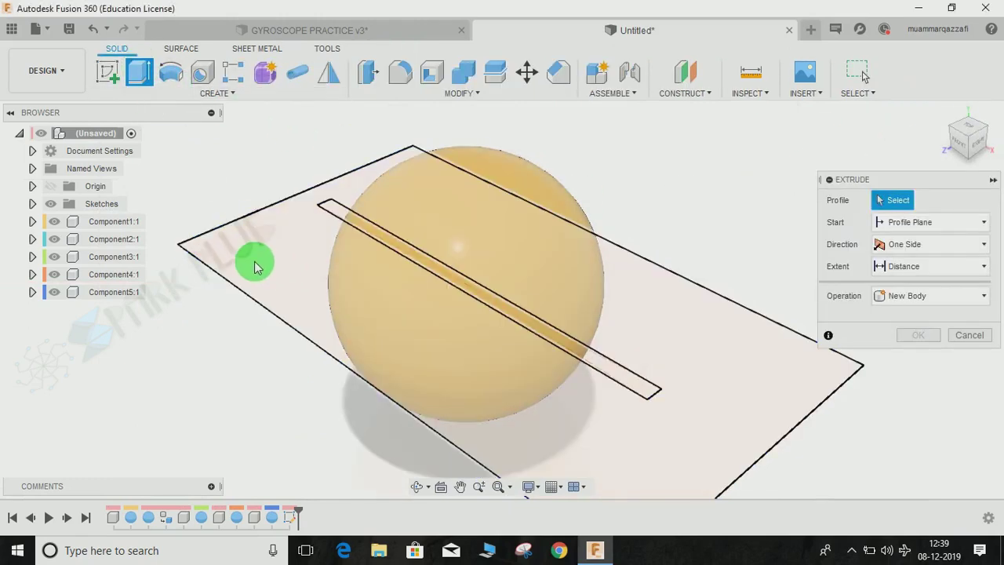
left_click(255, 267)
scroll(256, 264, "down", 4)
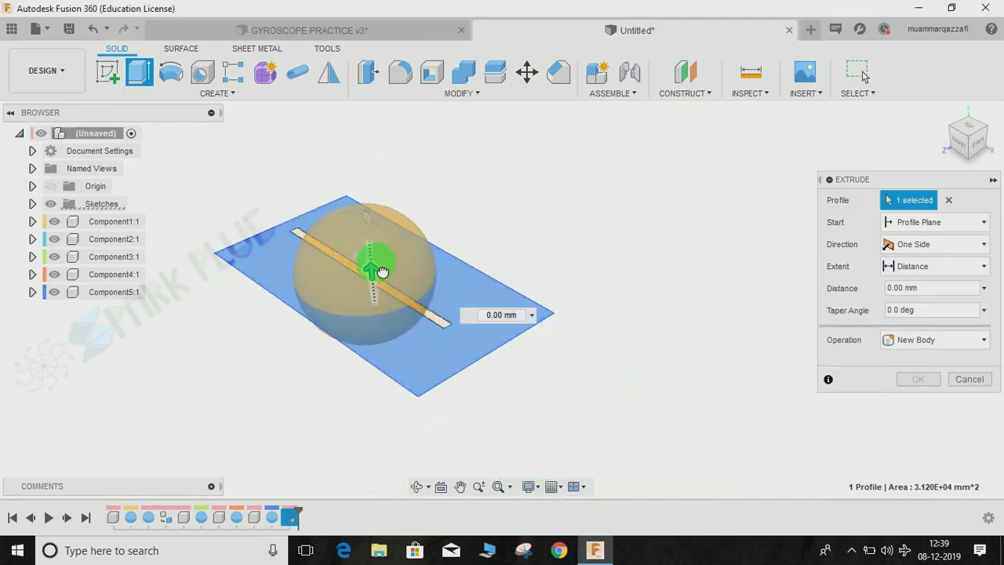
left_click_drag(378, 231, 361, 188)
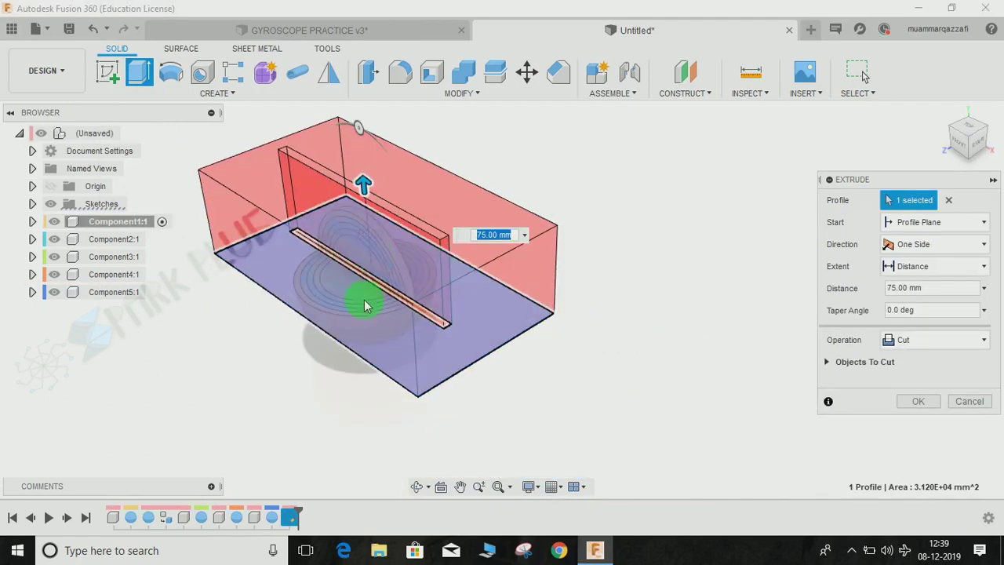
left_click(827, 363)
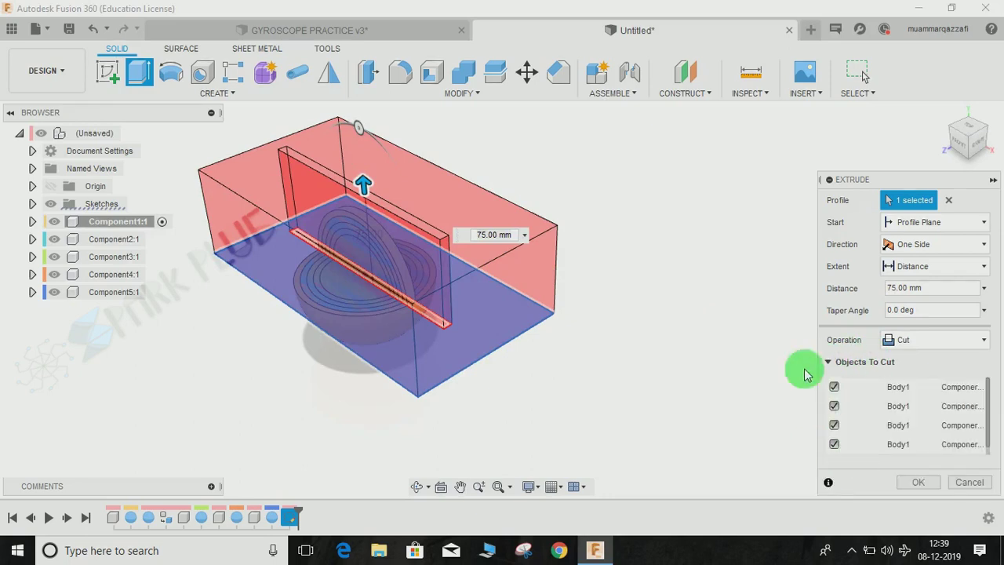
left_click(933, 245)
left_click(910, 301)
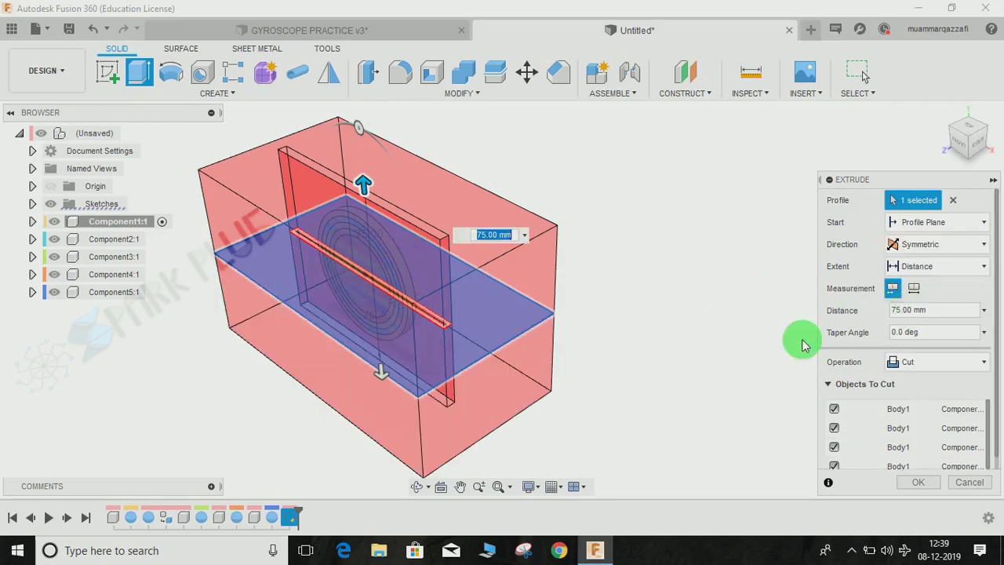
left_click(918, 482)
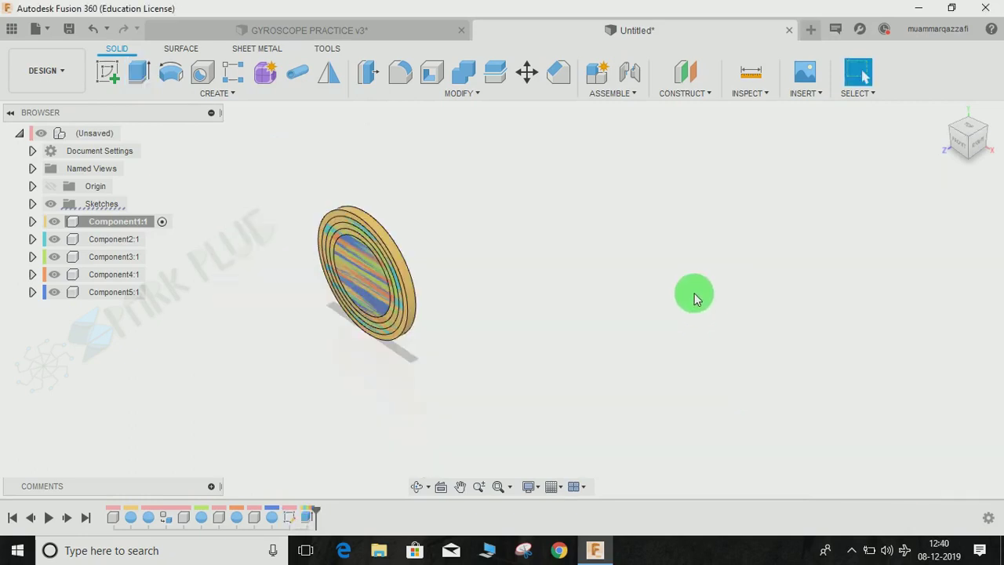
Step: Hide Component2 through Component5 so that only the outermost disc, Component1, is displayed
middle_click_drag(466, 364, 491, 353, "shift")
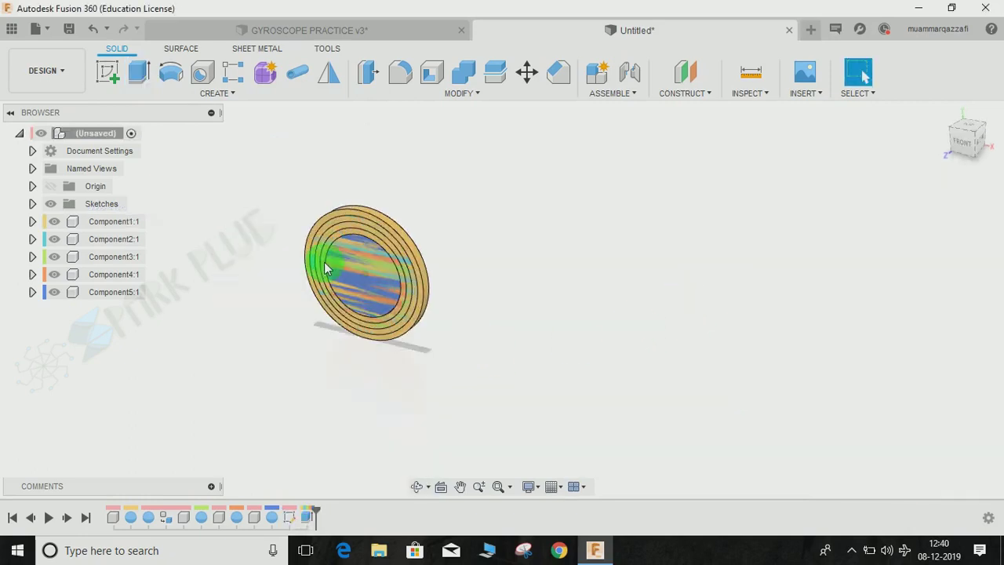
scroll(324, 262, "up", 3)
scroll(322, 263, "down", 3)
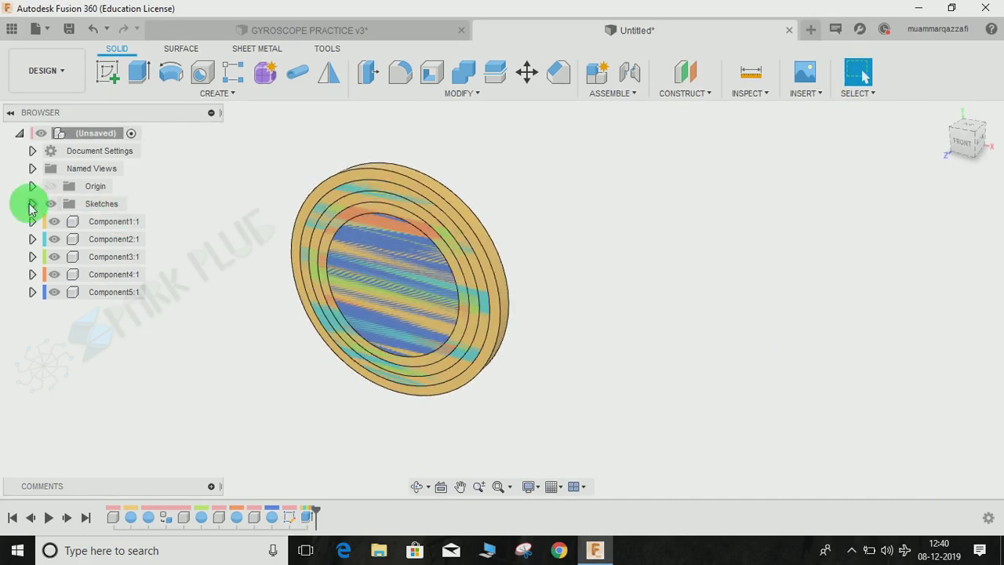
left_click(51, 222)
left_click(52, 239)
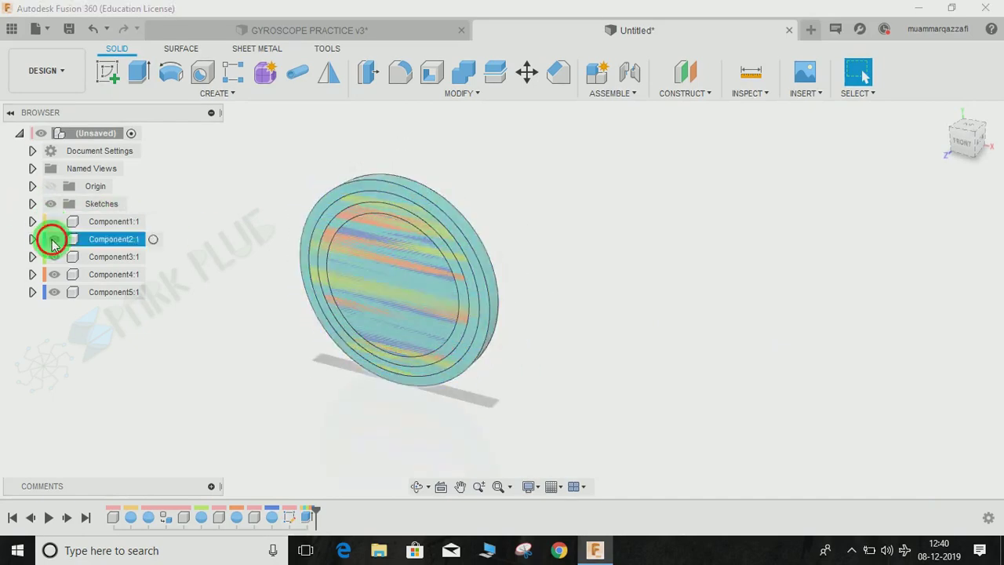
left_click(54, 256)
left_click(54, 274)
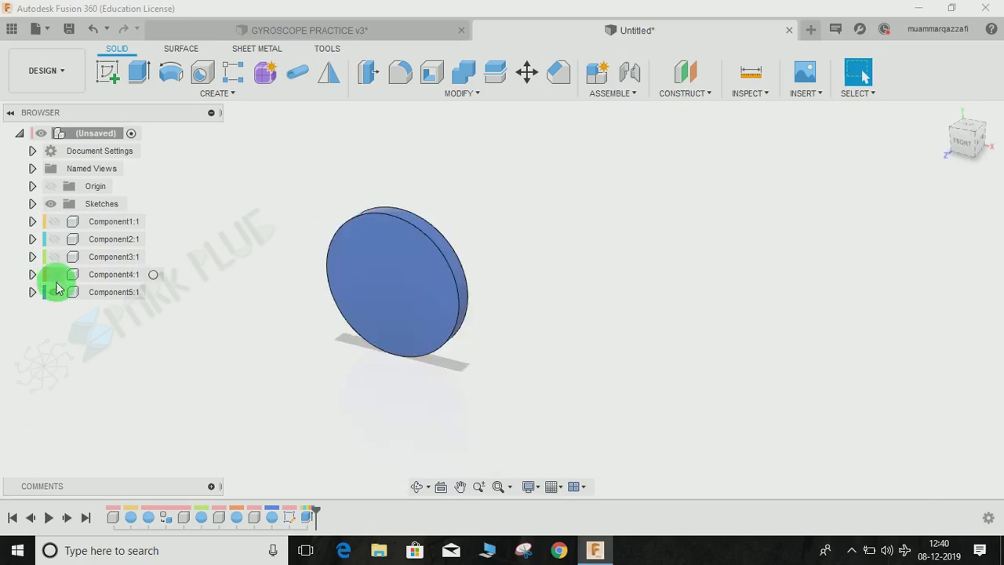
left_click(54, 293)
left_click(52, 222)
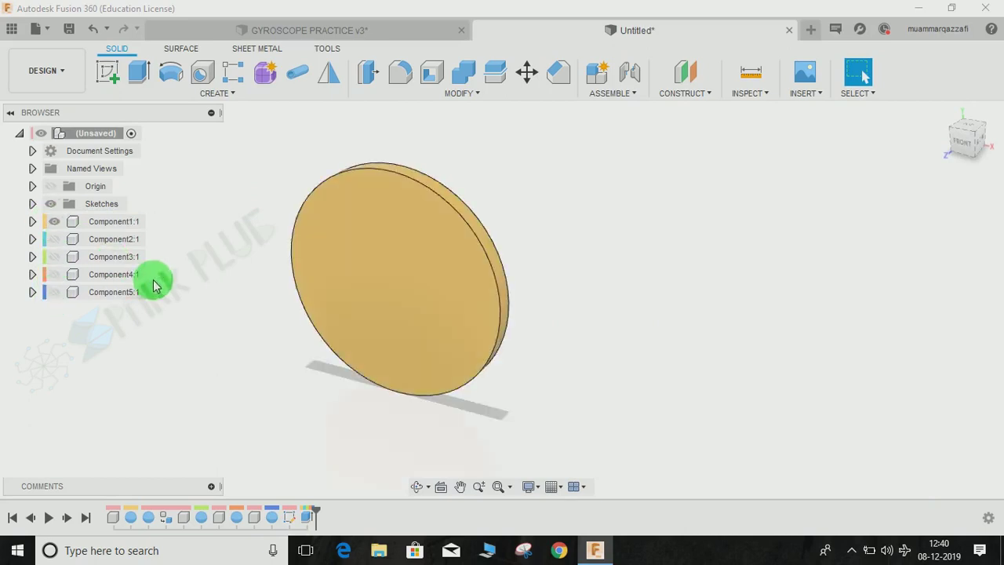
Step: Shell Component1 by removing both flat faces, with an inside thickness of 2 mm
middle_click_drag(251, 351, 255, 323)
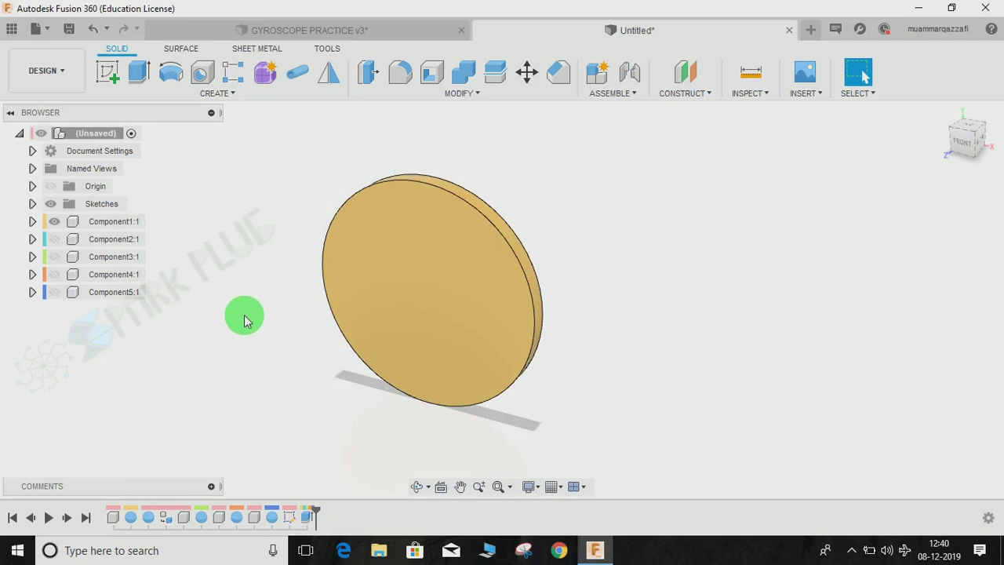
scroll(245, 320, "up", 2)
middle_click_drag(267, 317, 253, 337)
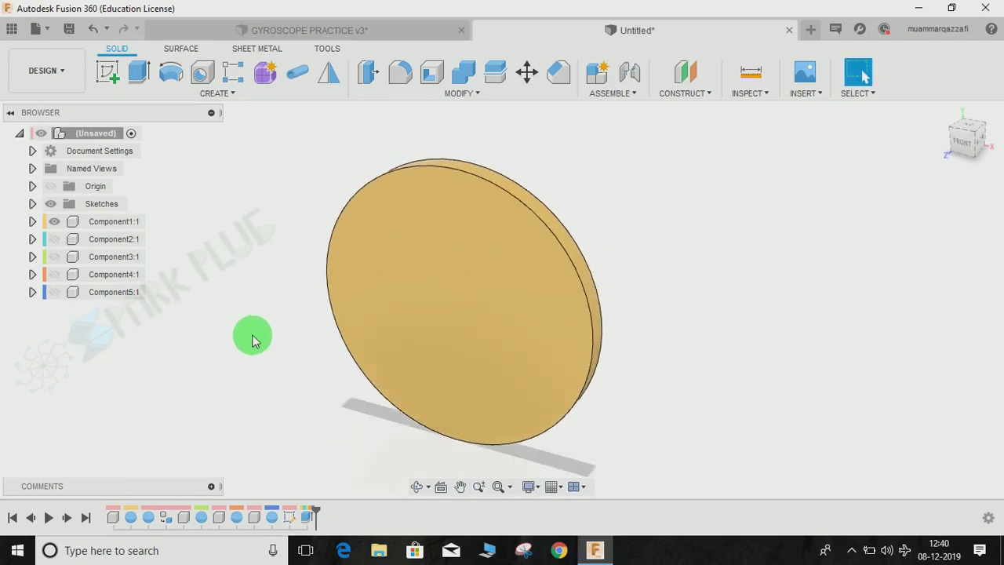
middle_click_drag(361, 294, 318, 276)
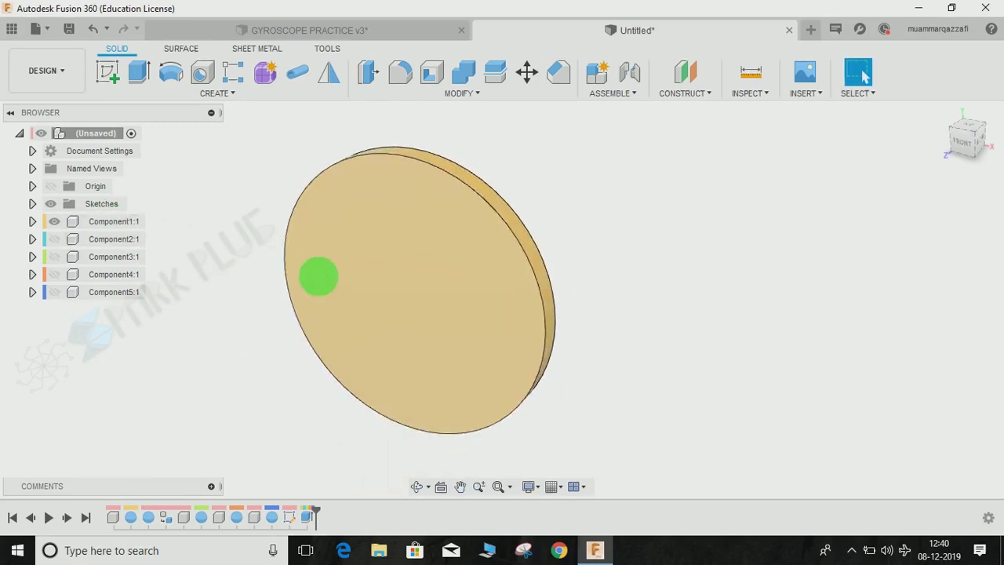
left_click(436, 75)
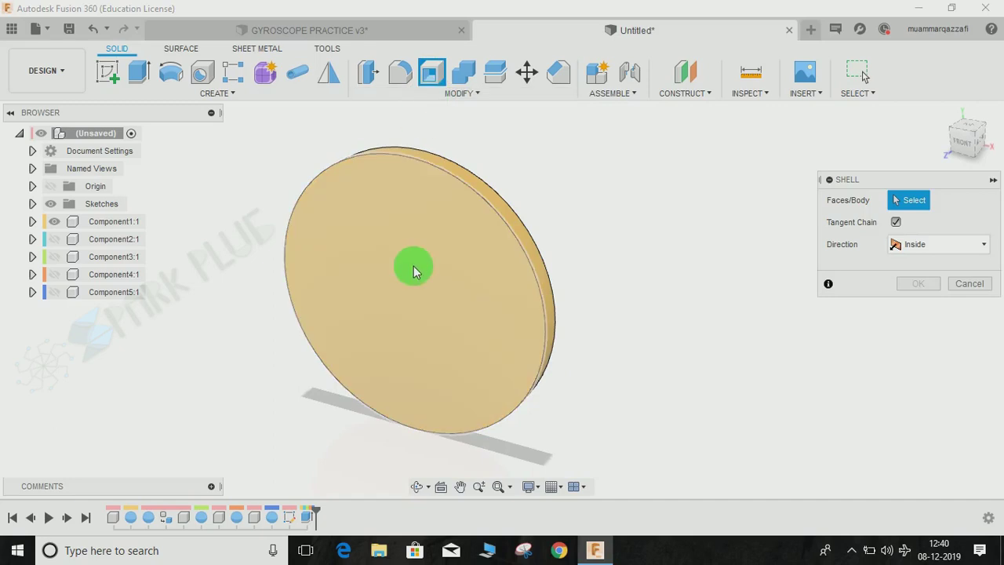
left_click(463, 297)
middle_click_drag(464, 314, 421, 299, "shift")
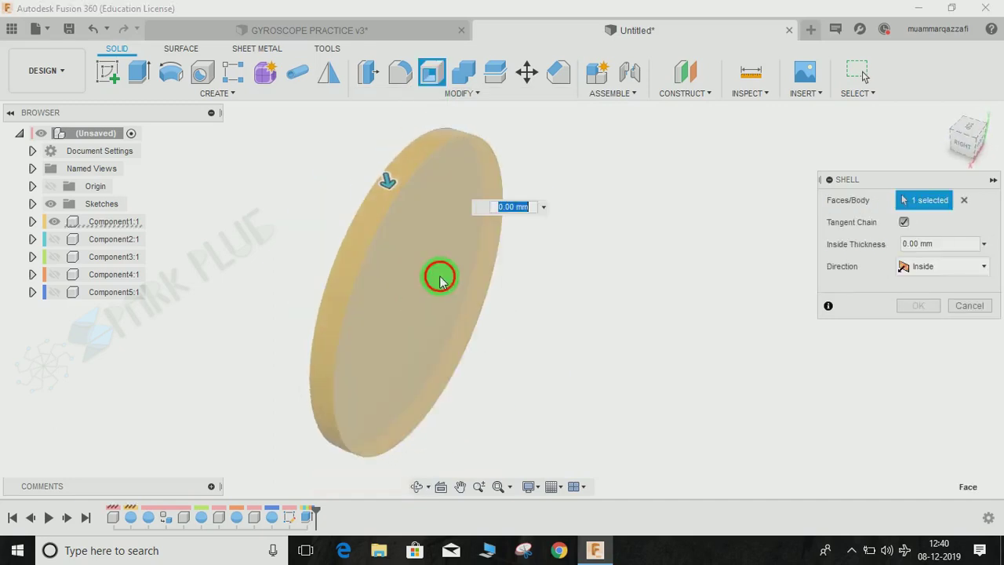
left_click(437, 275)
left_click(941, 244)
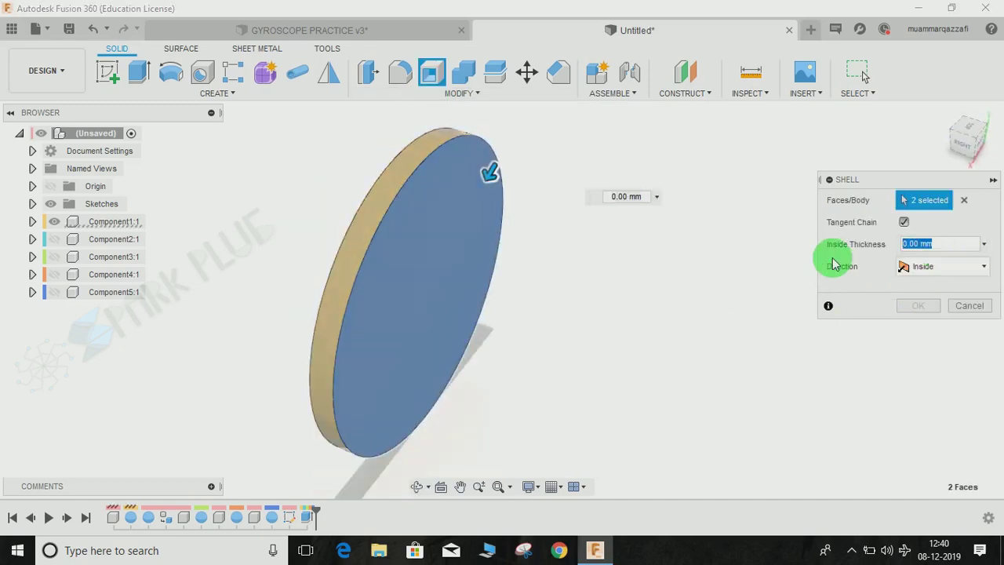
type("2")
key("Return")
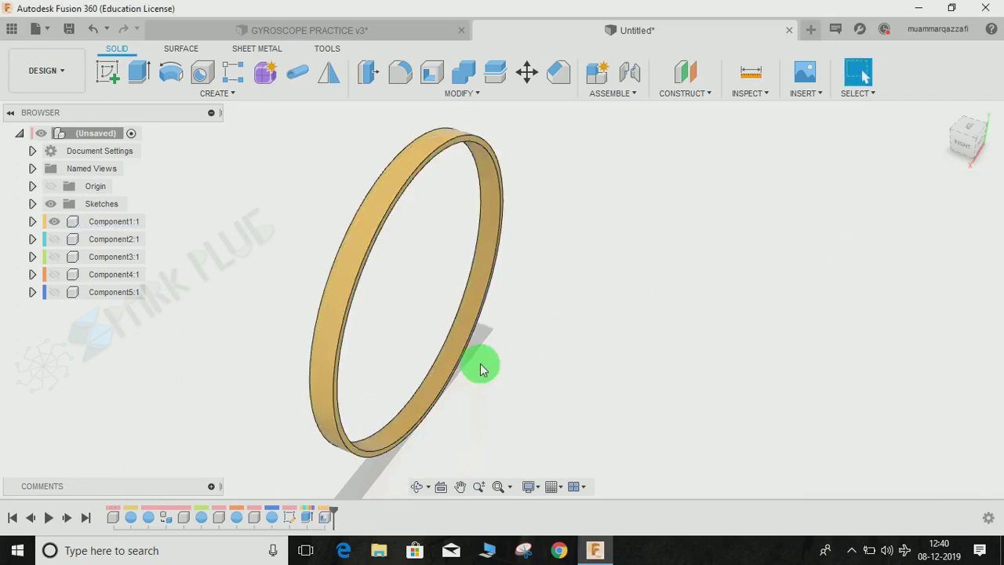
Step: Show Component2 and shell it through both flat faces into a ring matching the outer ring's thickness
middle_click_drag(478, 366, 507, 350, "shift")
left_click(54, 239)
left_click(431, 73)
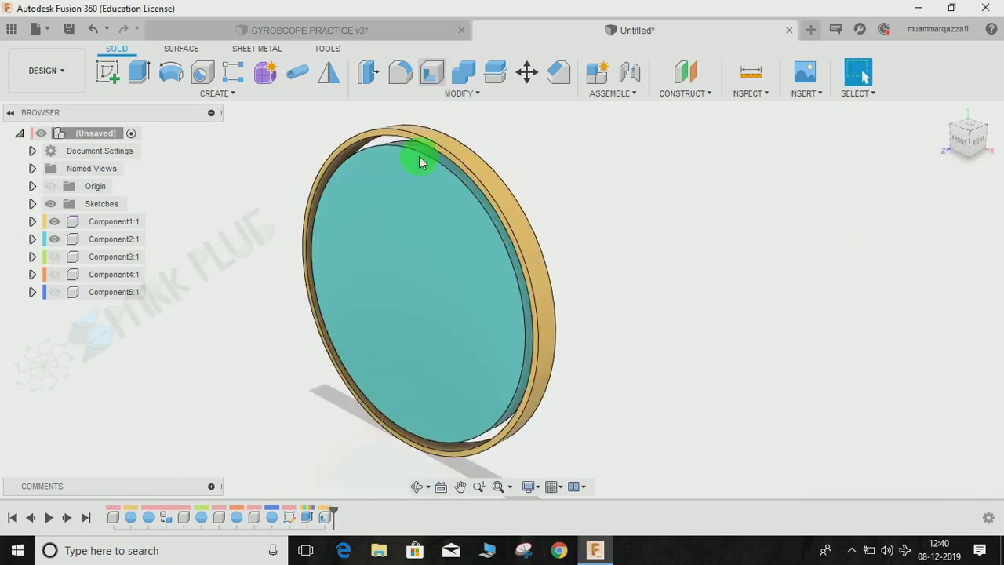
left_click(397, 273)
middle_click_drag(398, 275, 658, 307, "shift")
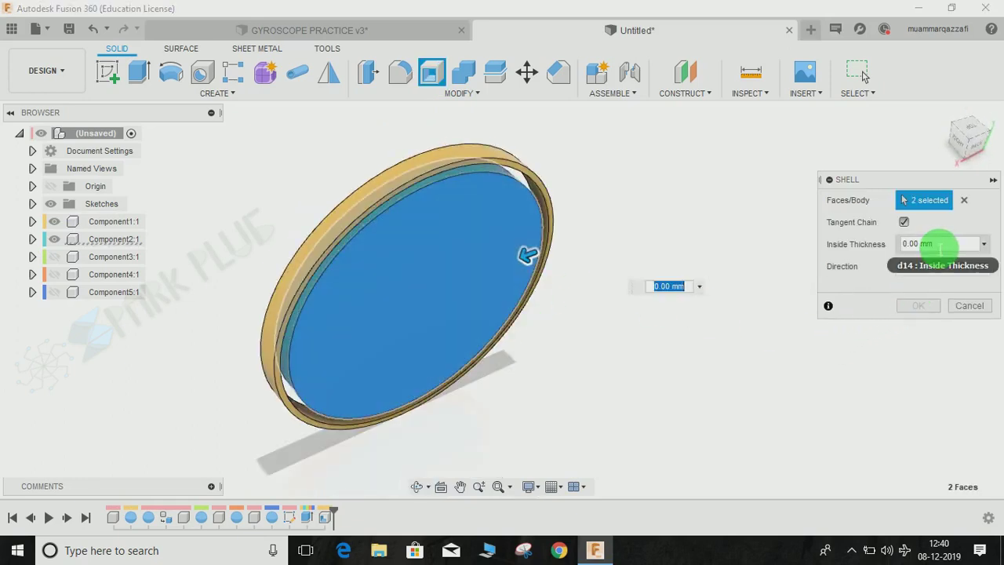
key("Return")
Step: Show Component3 and shell it through both flat faces with an inside thickness of 2 mm
middle_click_drag(446, 413, 559, 402, "shift")
left_click(54, 257)
left_click(432, 72)
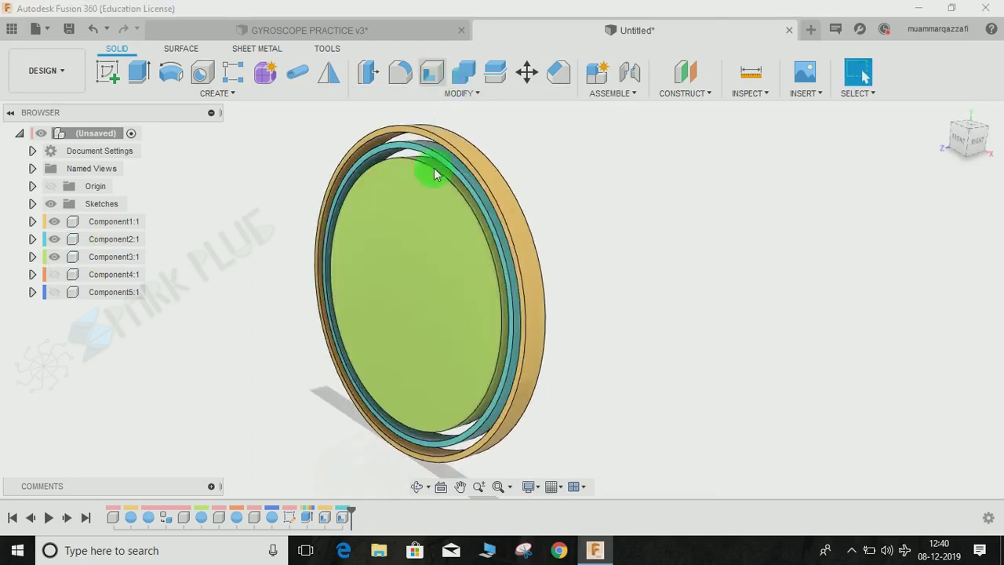
left_click(418, 289)
middle_click_drag(578, 278, 478, 265, "shift")
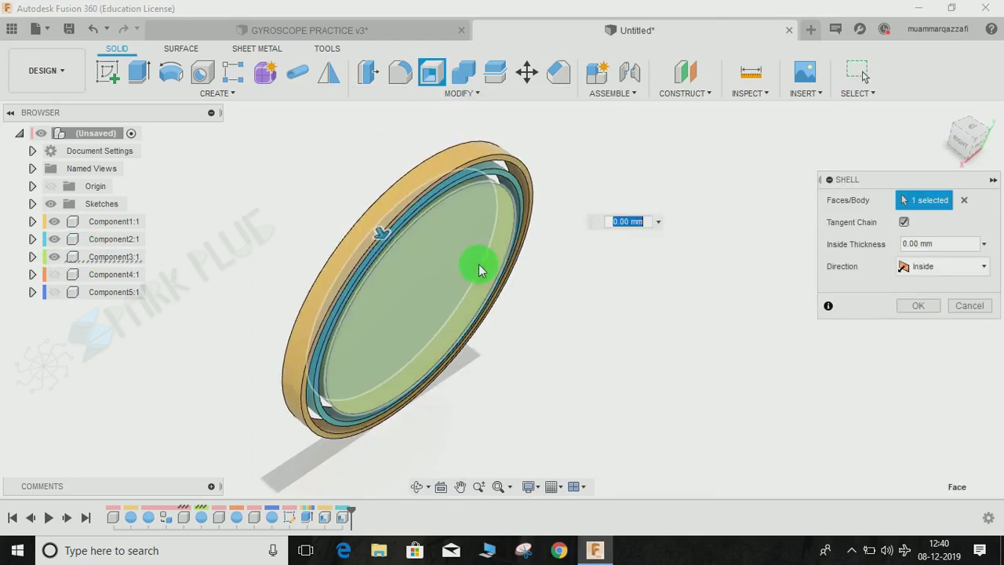
left_click(478, 264)
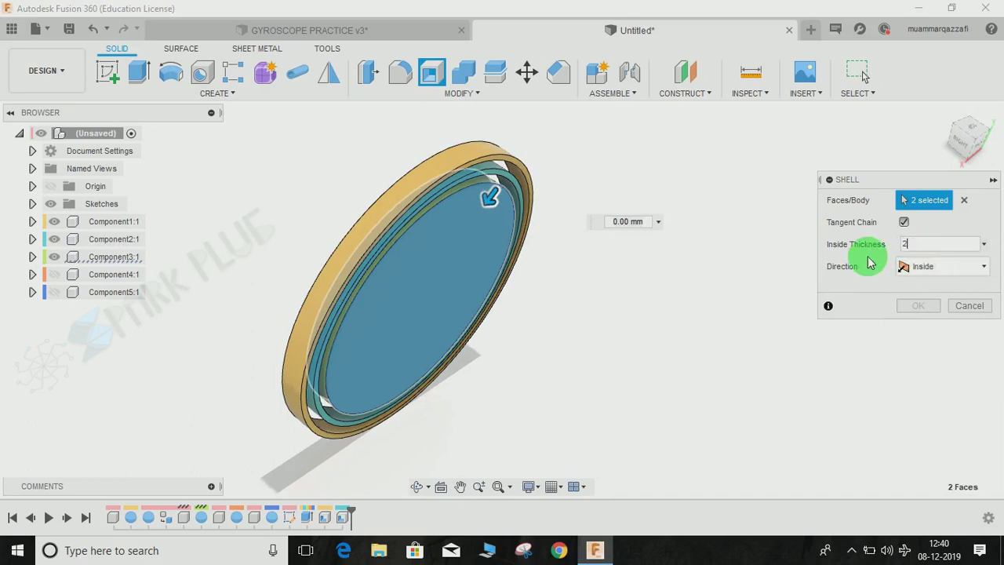
key("Return")
left_click_drag(420, 457, 522, 444)
key("Escape")
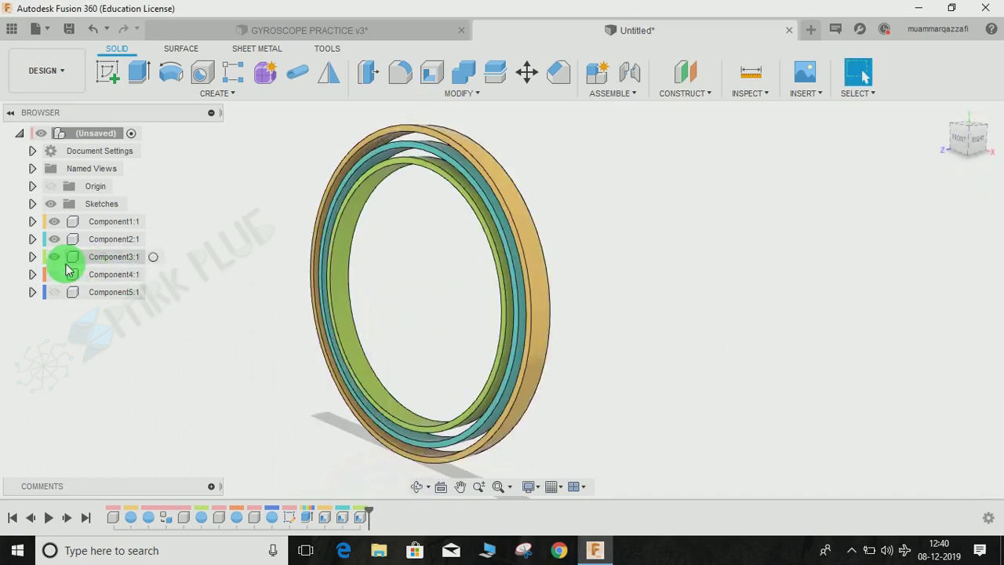
Step: Show Component4 and shell it through one flat face with an inside thickness of 2 mm
left_click(55, 274)
left_click(430, 71)
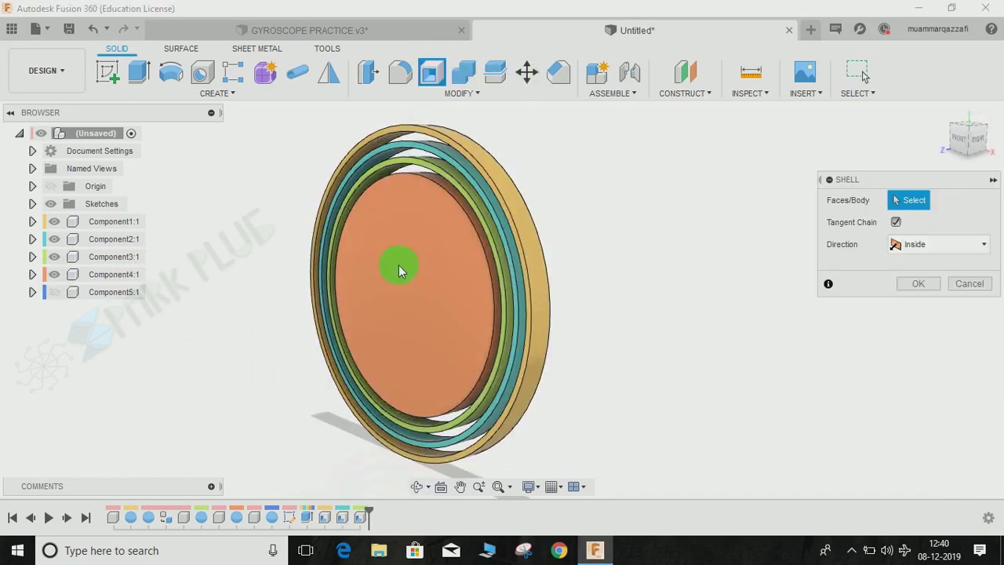
left_click(455, 262)
middle_click_drag(455, 262, 454, 269, "shift")
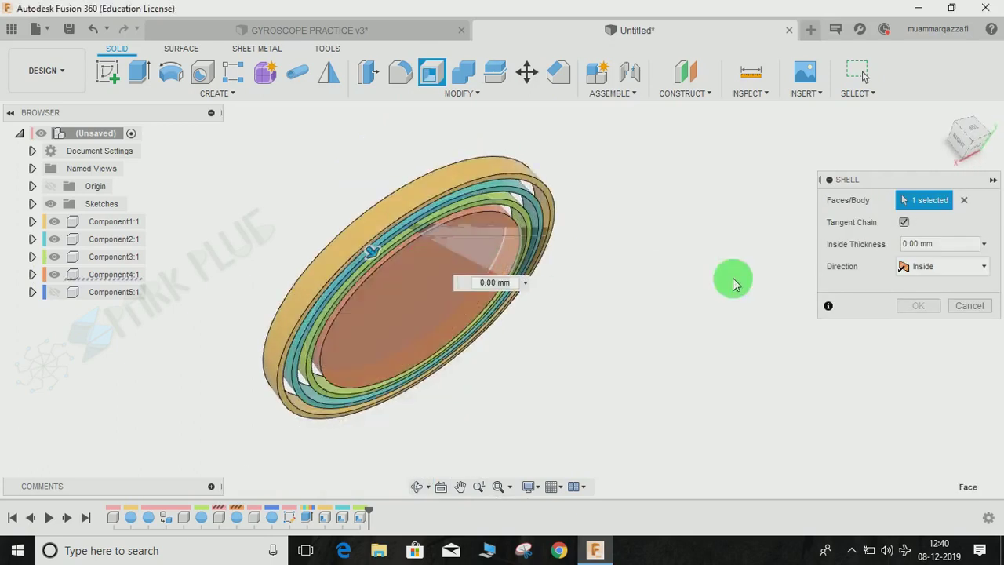
type("2")
key("Return")
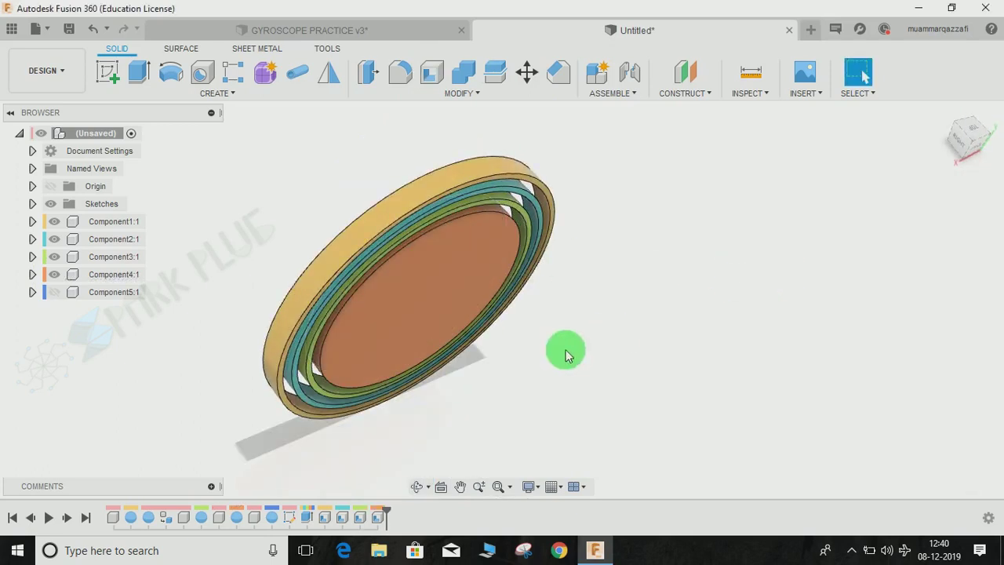
Step: Edit Component4's shell feature to also remove the opposite flat face, making it an open ring
middle_click_drag(568, 355, 702, 291, "shift")
double_click(379, 516)
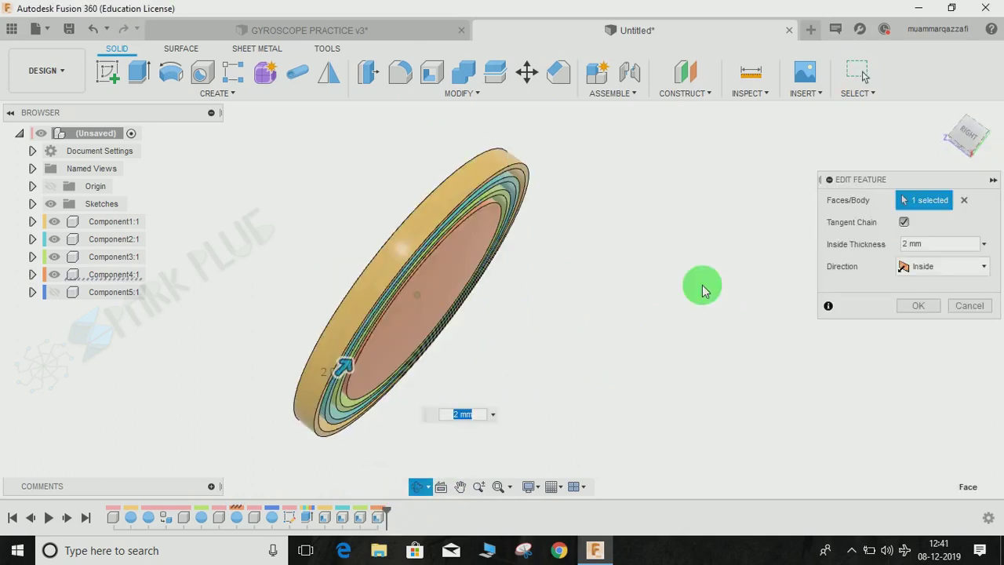
left_click(475, 251)
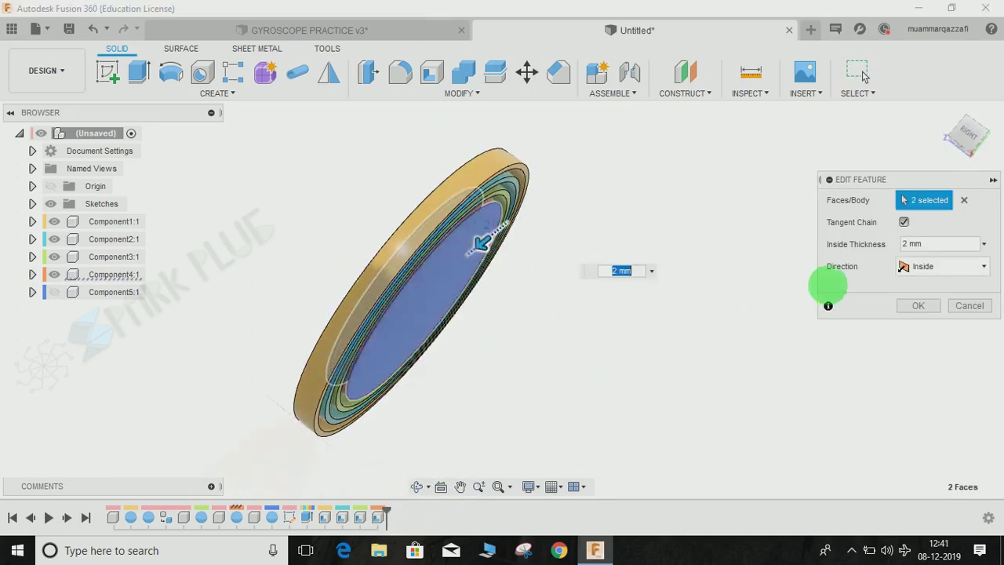
left_click(912, 306)
middle_click_drag(641, 372, 714, 378, "shift")
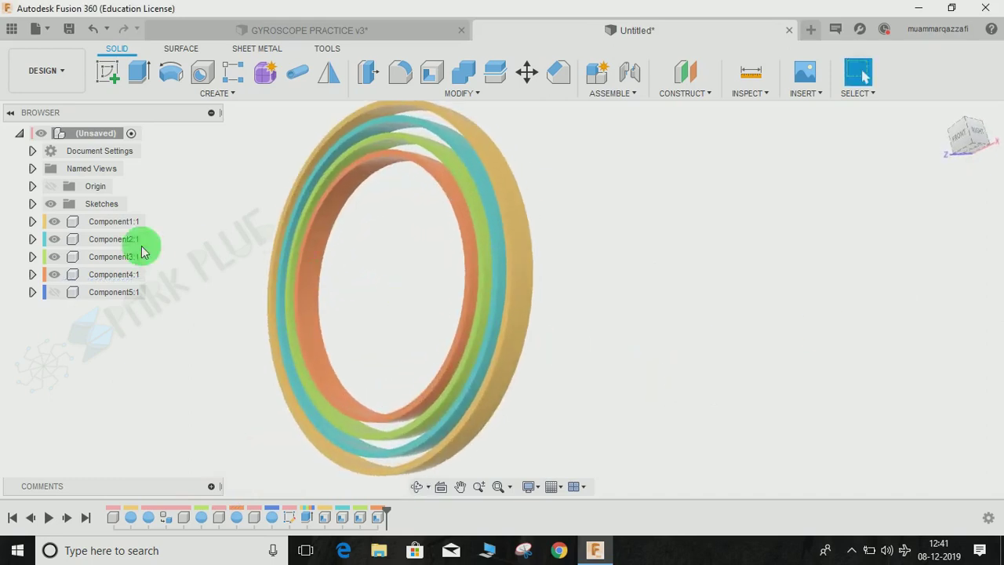
Step: Show Component5 and shell the innermost disc through both flat faces into a thin ring
left_click(54, 292)
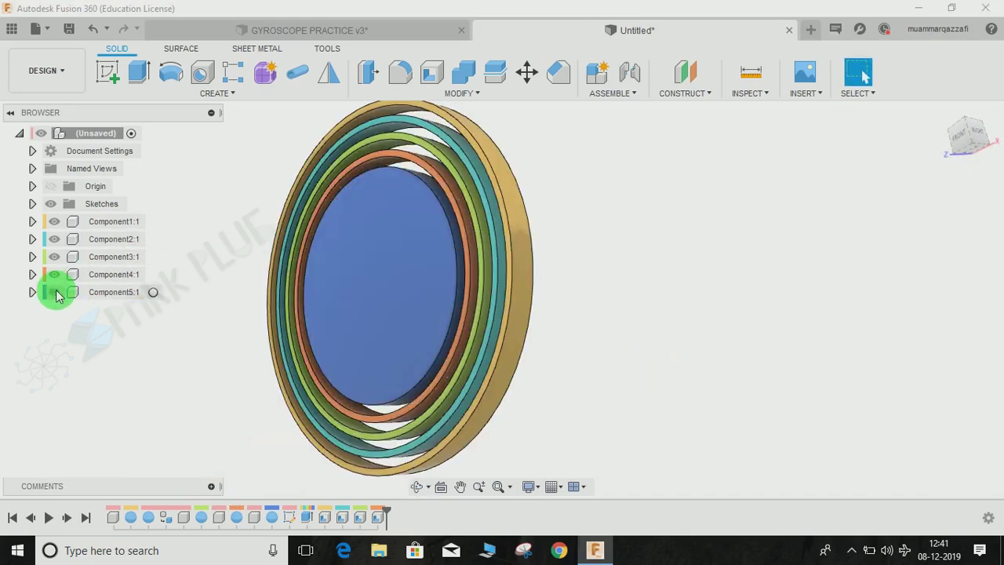
left_click(430, 72)
left_click(390, 233)
middle_click_drag(581, 226, 448, 197, "shift")
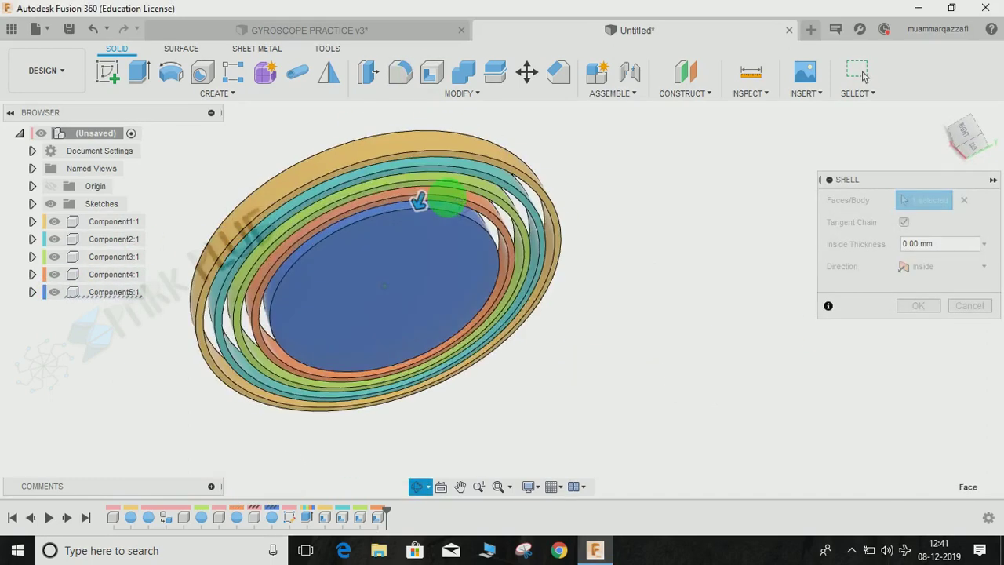
left_click(427, 246)
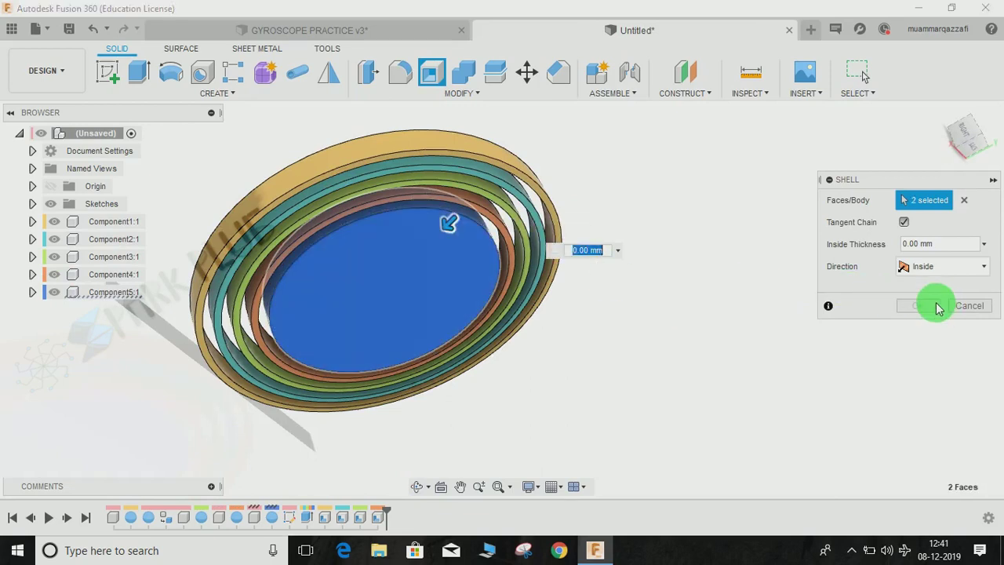
left_click(937, 306)
Step: Switch to the GYROSCOPE PRACTICE v3 document to look at the finished gyroscope as a reference
middle_click_drag(464, 410, 421, 180, "shift")
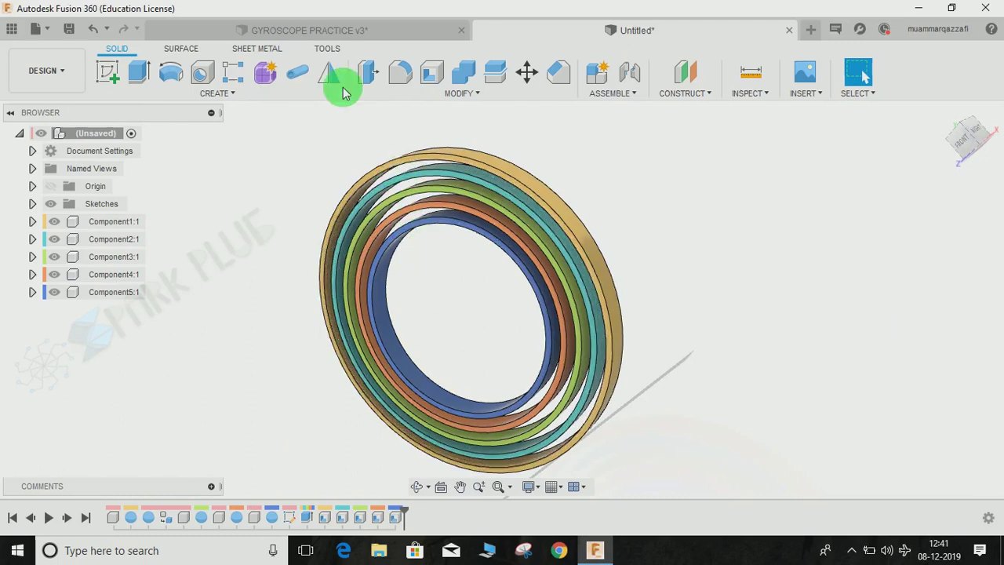
left_click(341, 40)
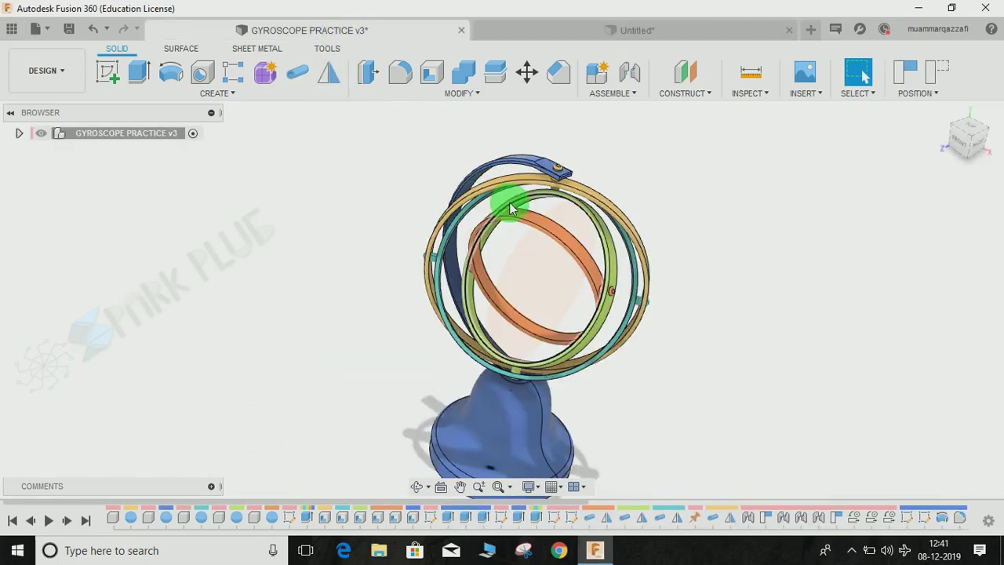
Step: Return to the Untitled document and start a sketch on the front origin plane through the rings' centre
left_click(516, 330)
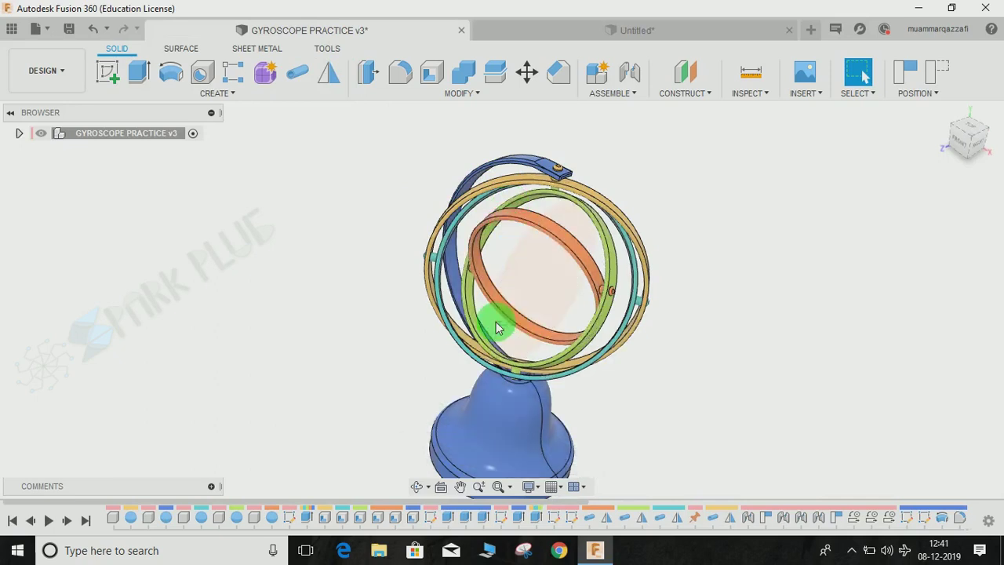
left_click(576, 40)
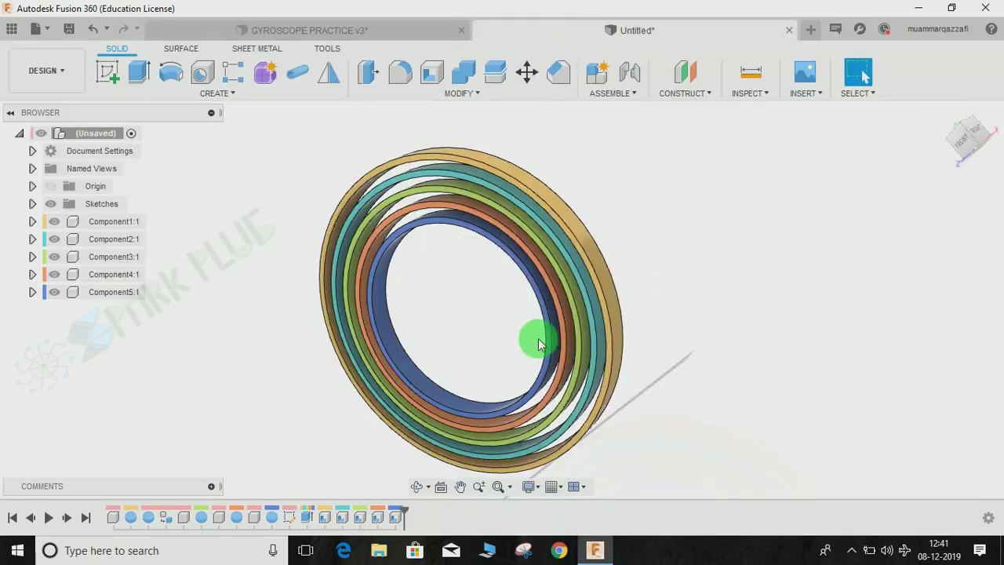
middle_click_drag(538, 344, 284, 127, "shift")
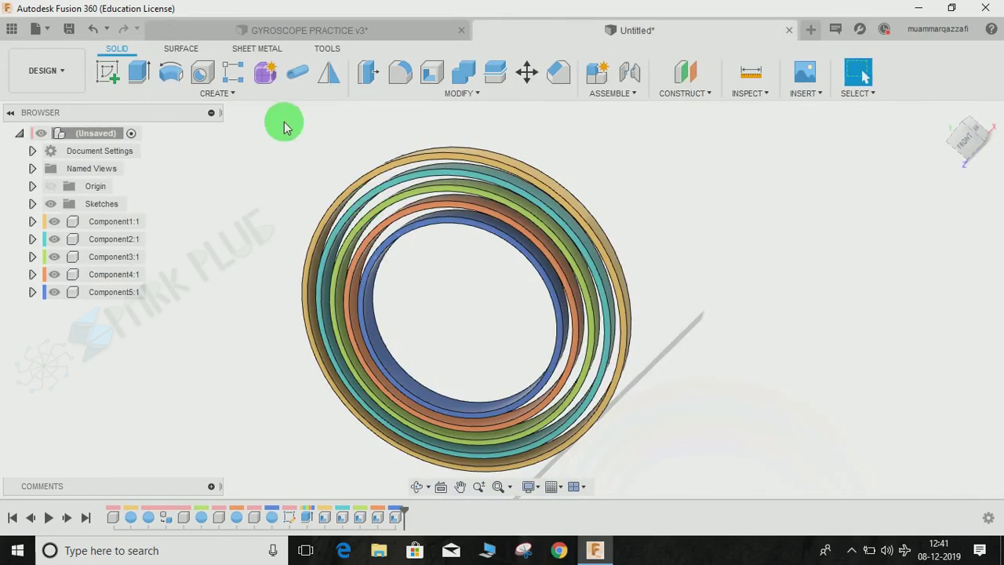
left_click(111, 76)
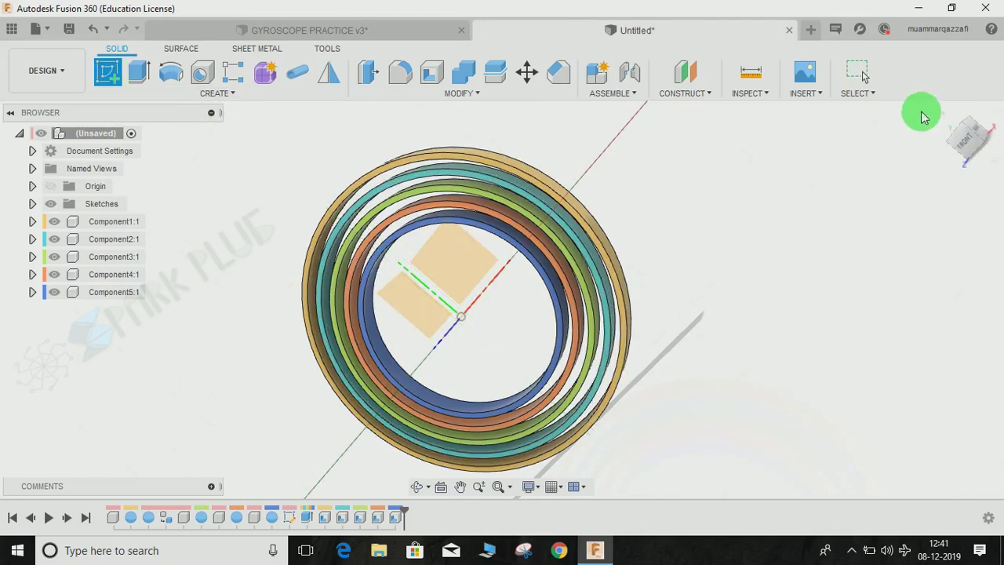
left_click(946, 116)
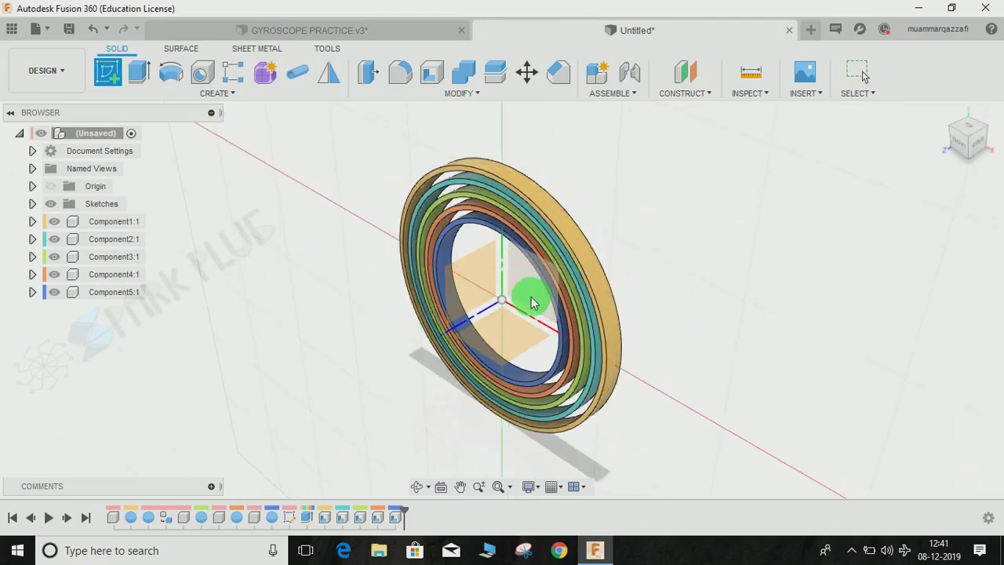
left_click(531, 303)
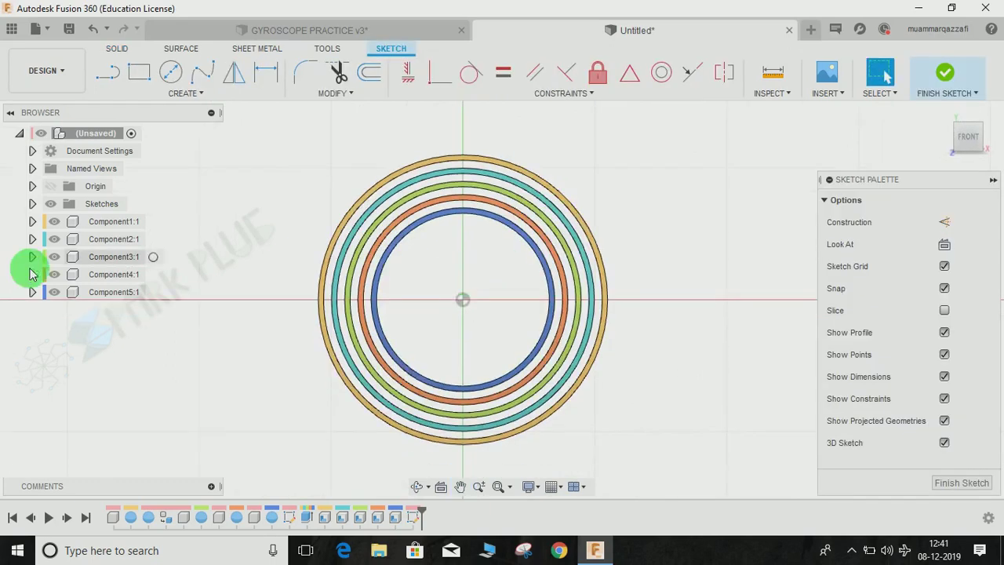
Step: Hide Component5, Component4, Component3 and Component2 so that only the outermost ring is shown
left_click(51, 292)
left_click(52, 275)
left_click(52, 256)
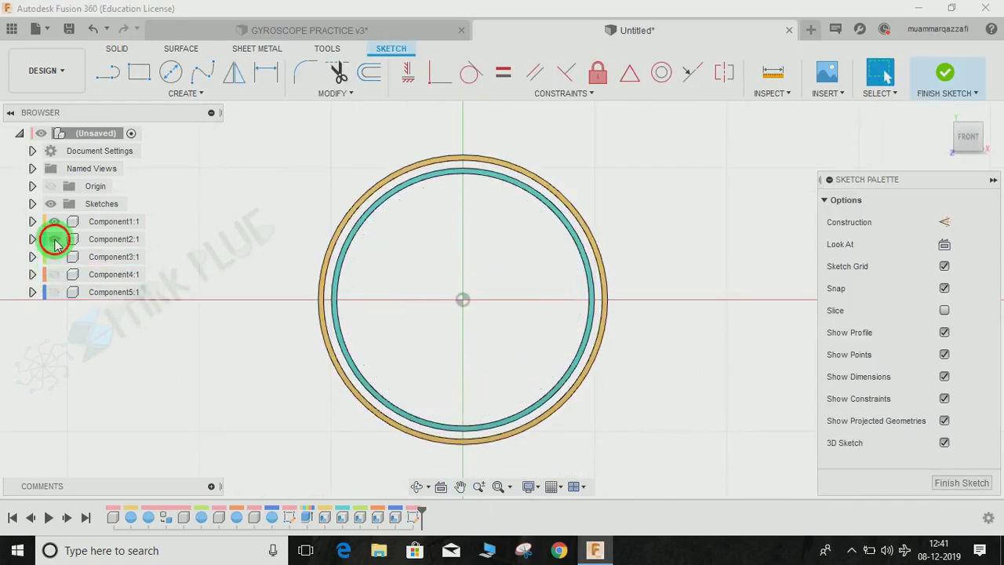
left_click(54, 240)
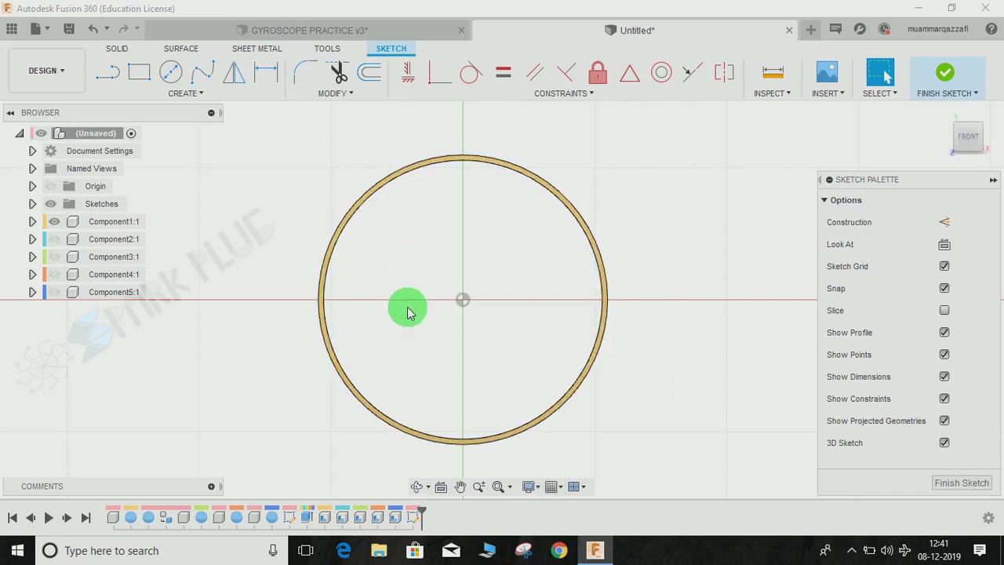
Step: Sketch a rectangle about 74.4 mm wide and 128.7 mm high that covers the right-hand part of the outermost ring
middle_click_drag(408, 312, 378, 304)
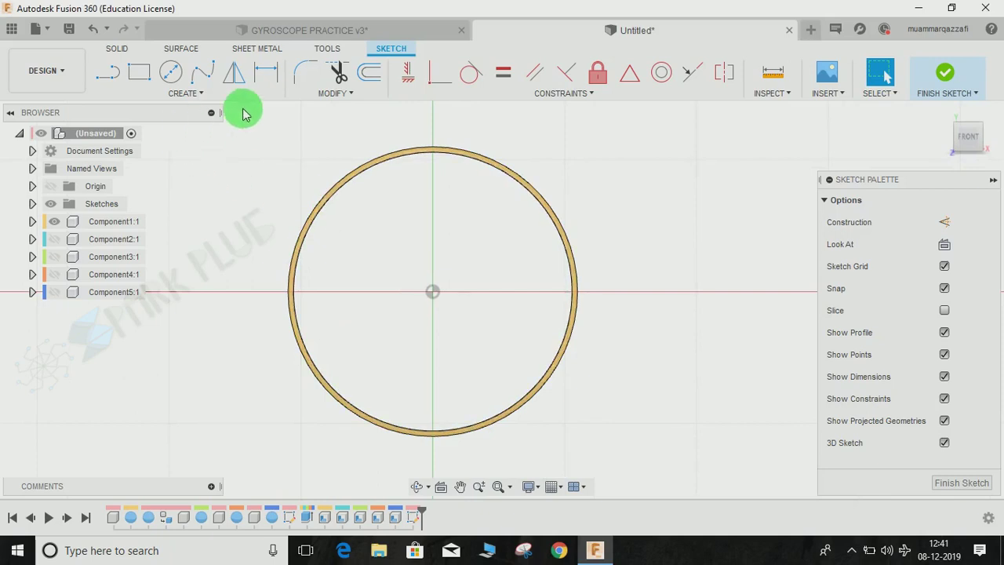
key("r")
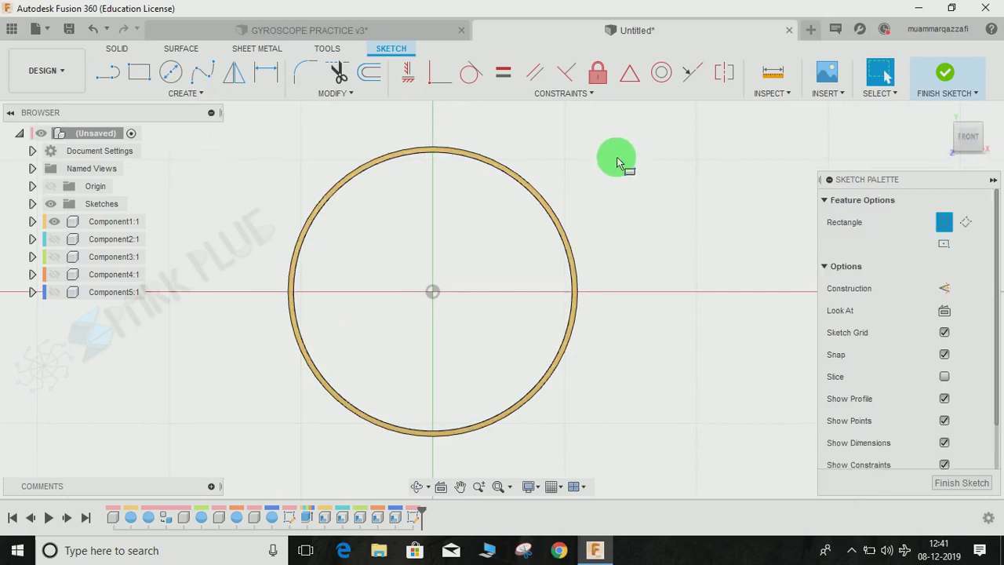
left_click(605, 121)
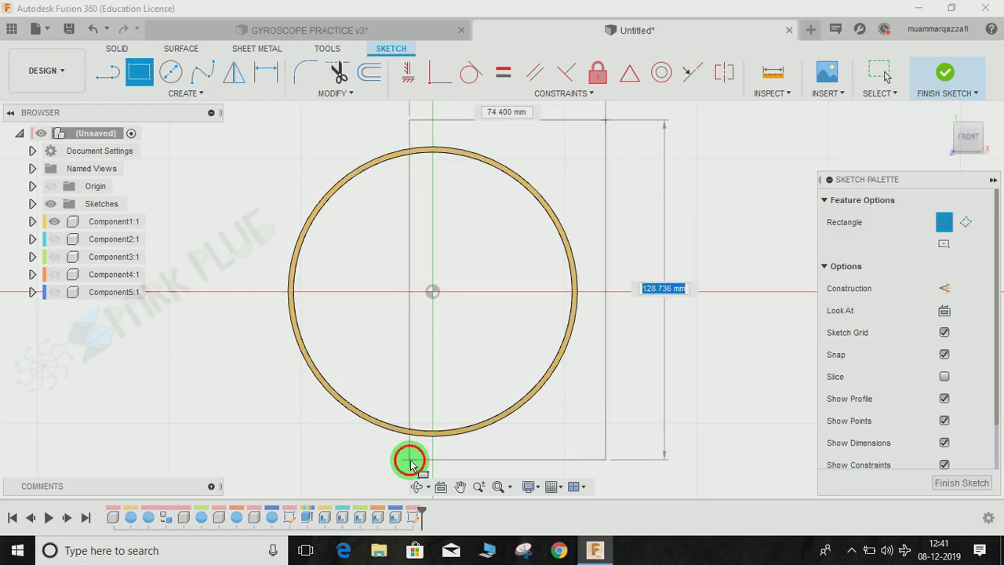
left_click(410, 462)
key("Escape")
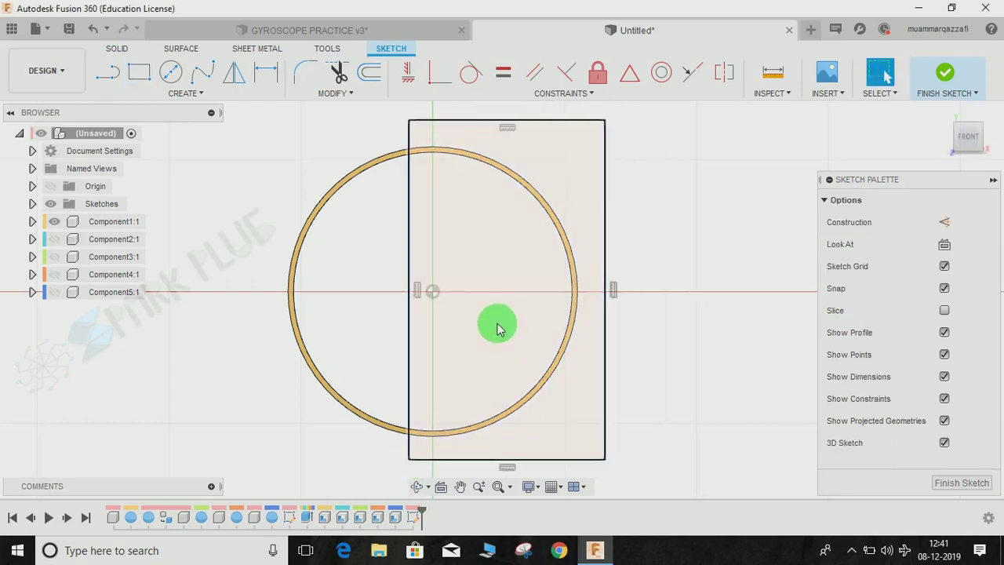
Step: Draw a vertical line about 34 mm up from the origin and dimension the rectangle's left edge 10 mm from it
key("l")
left_click(434, 292)
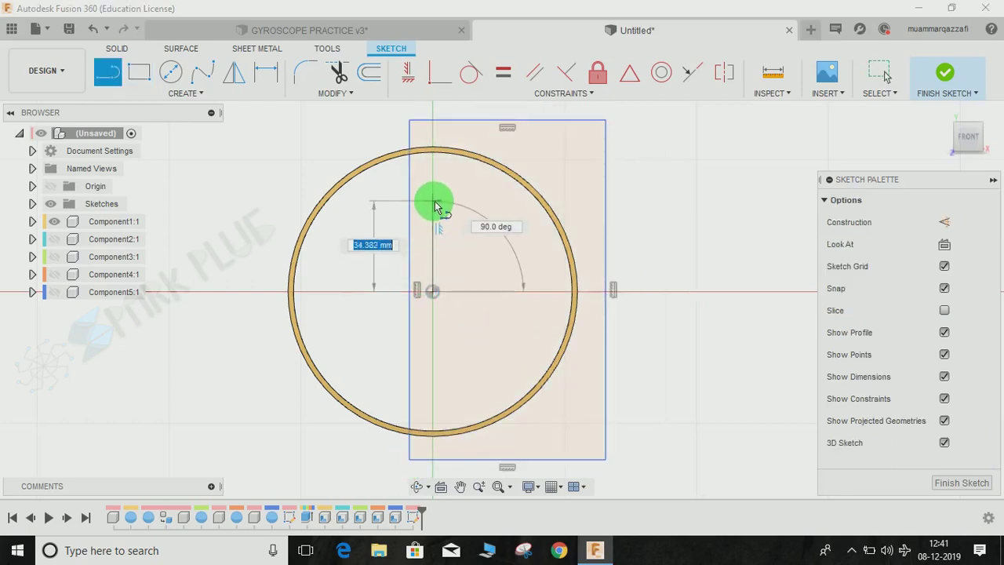
left_click(441, 192)
key("Escape")
key("d")
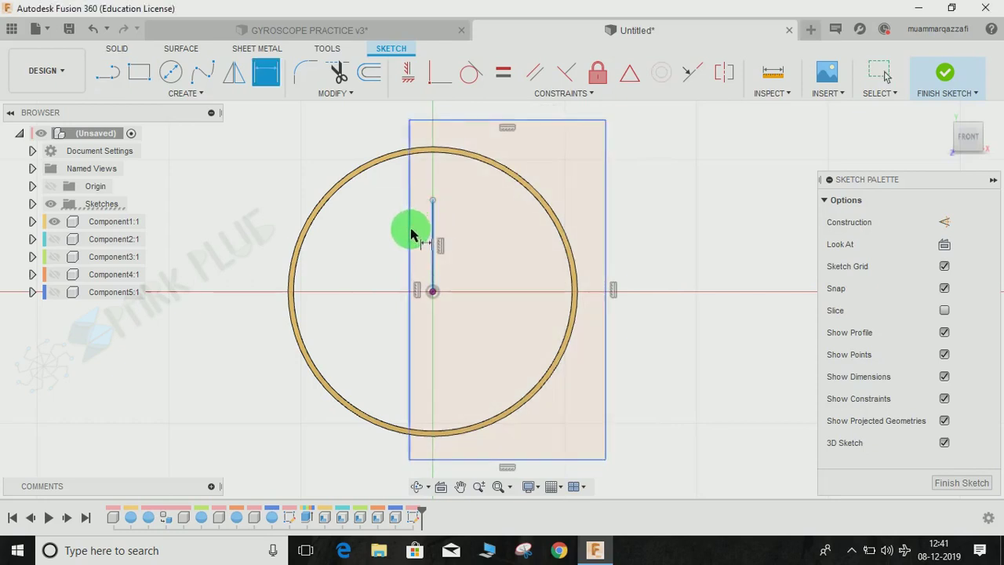
left_click(430, 189)
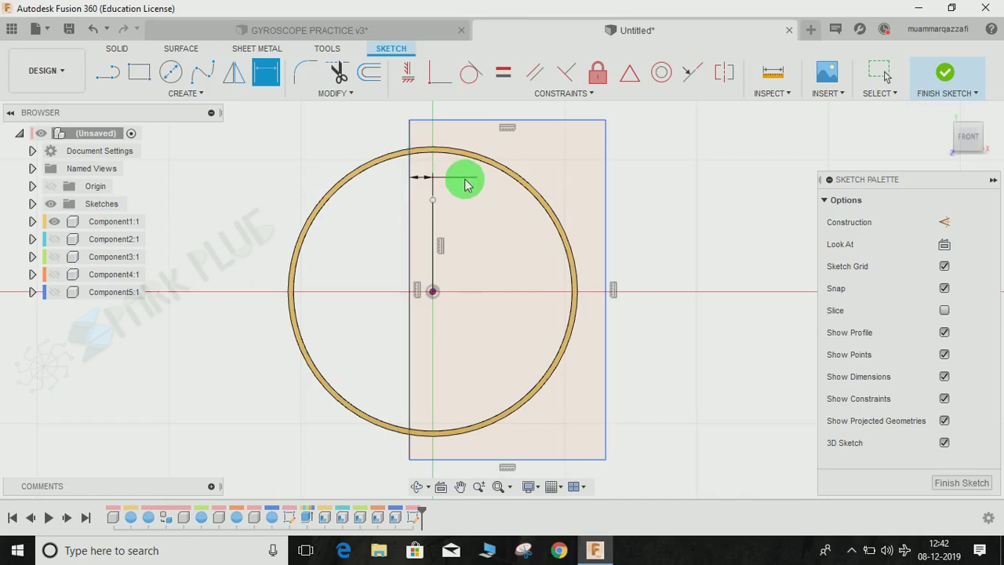
left_click(468, 183)
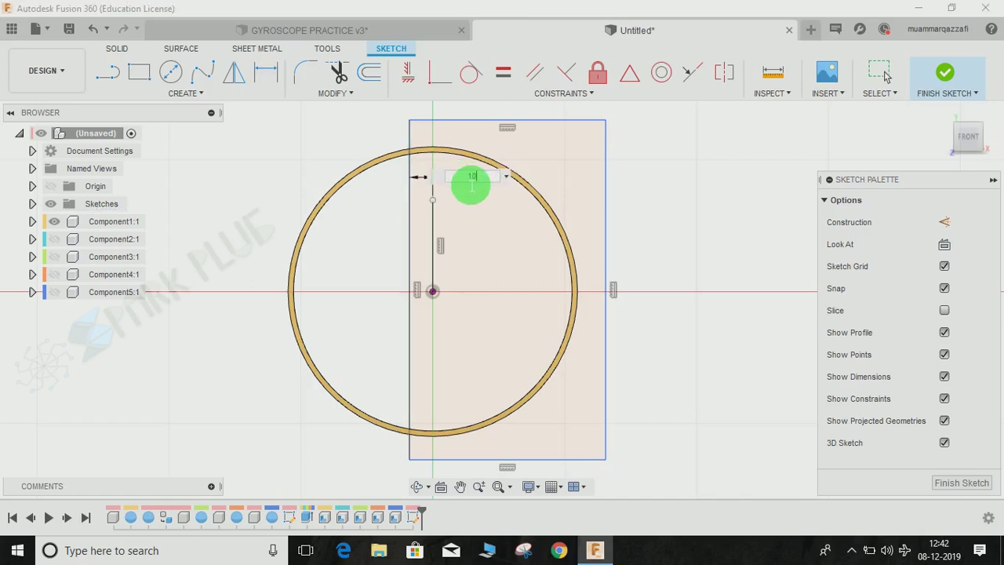
type("10")
key("Return")
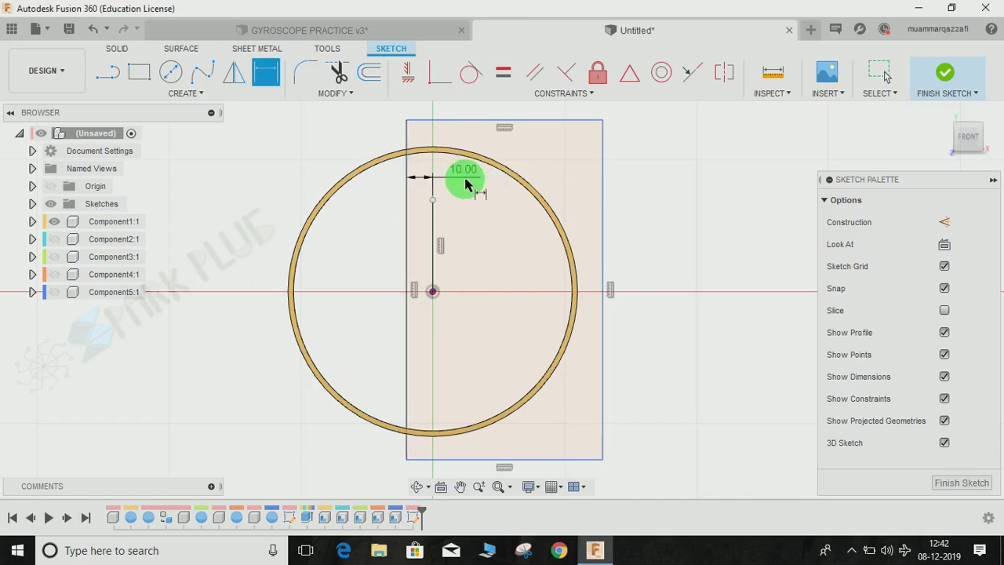
Step: Finish the sketch and extrude the rectangle symmetrically by 55 mm as a cut through the outermost ring
left_click(941, 74)
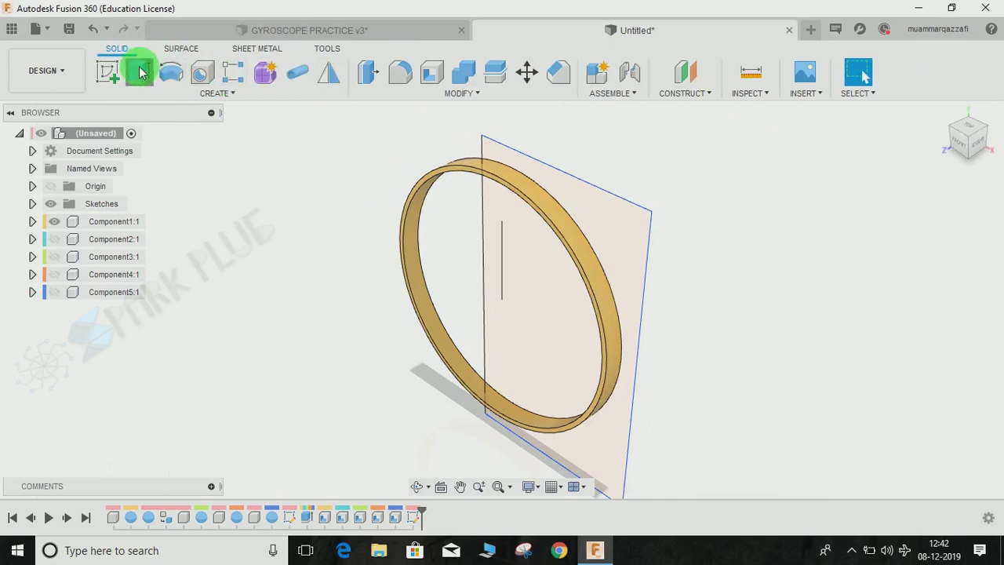
left_click(141, 72)
left_click(571, 307)
left_click(547, 329)
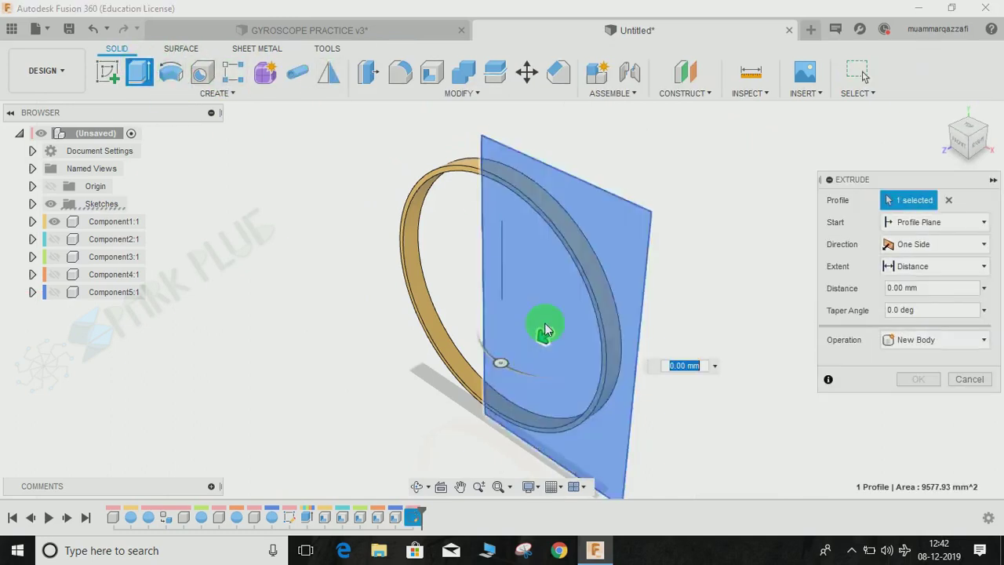
left_click_drag(547, 345, 428, 406)
left_click(903, 244)
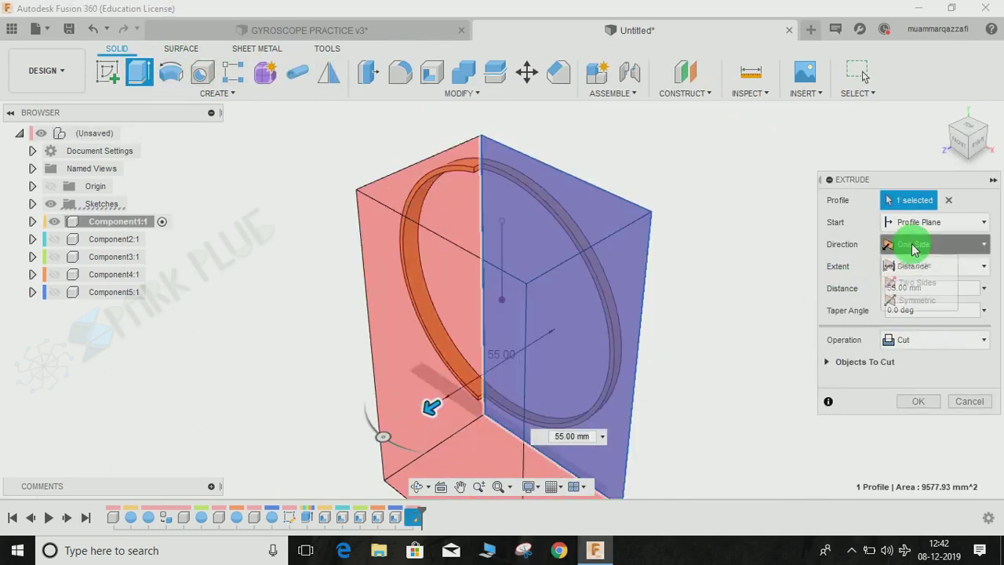
left_click(910, 300)
left_click(915, 427)
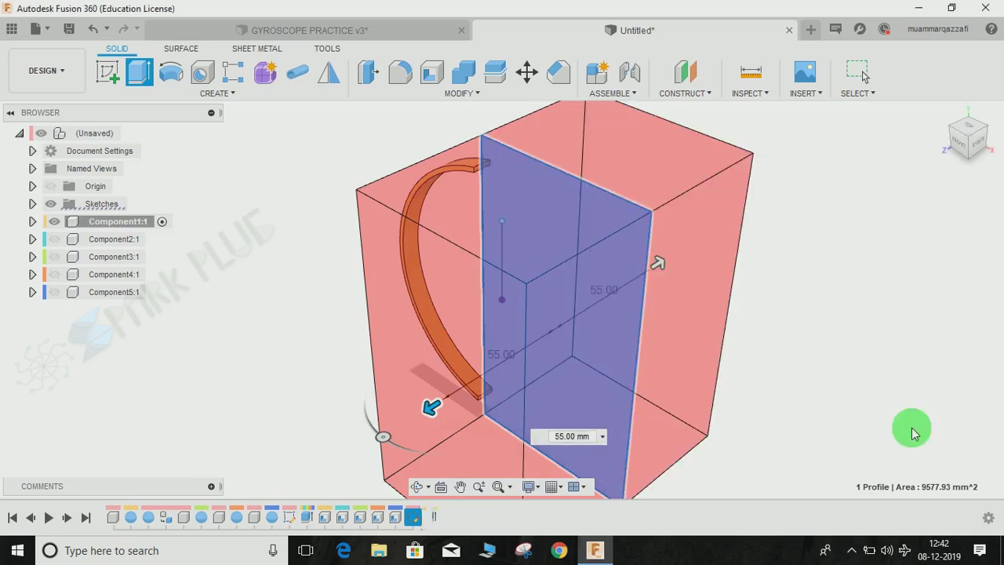
Step: Show Component2, Component3, Component4 and Component5 again
left_click(54, 239)
left_click(54, 257)
left_click(55, 274)
left_click(54, 294)
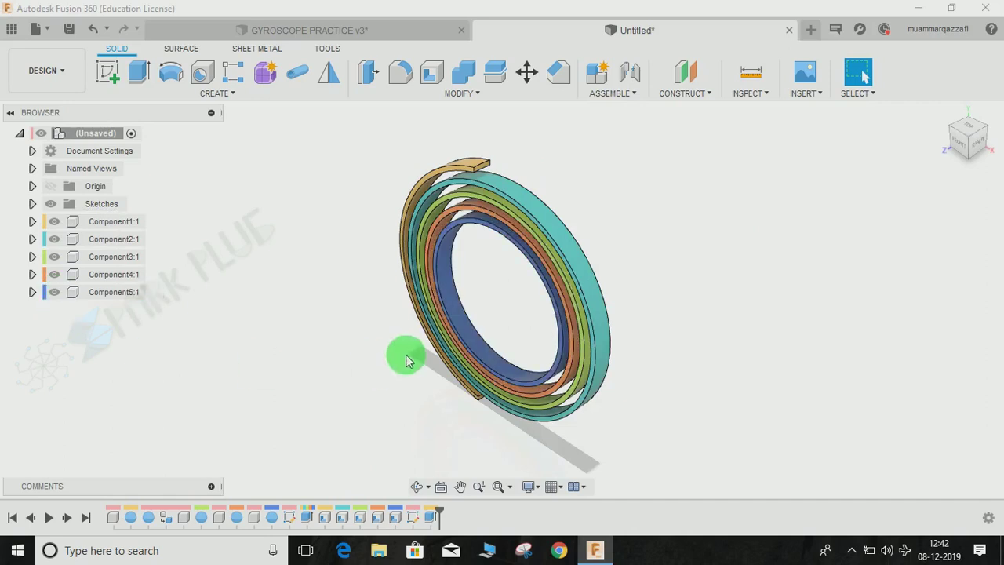
Step: Extrude both cut end faces of Component1's arc outward by 15 mm, joining them to the arc
middle_click_drag(408, 359, 392, 337, "shift")
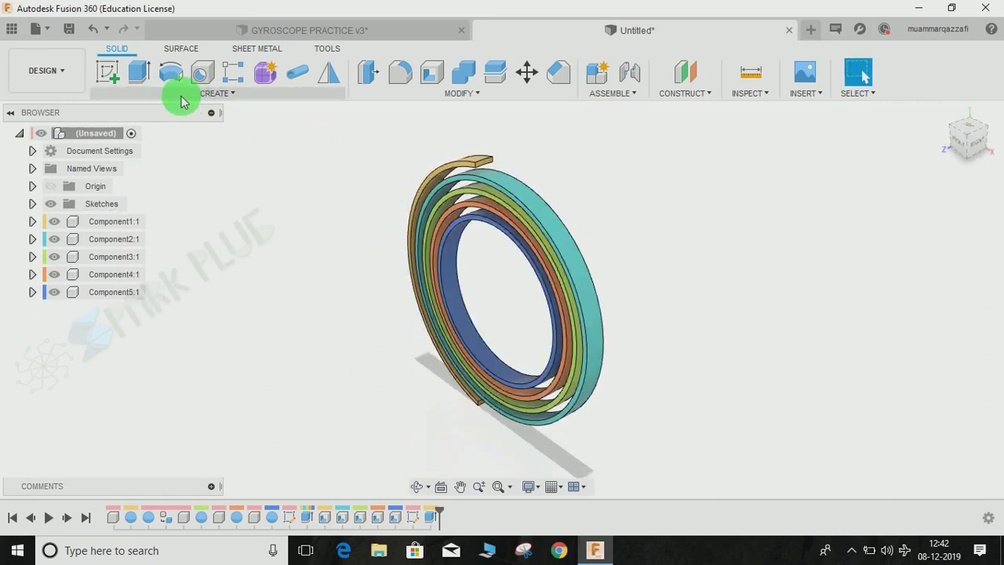
left_click(139, 72)
scroll(468, 217, "up", 5)
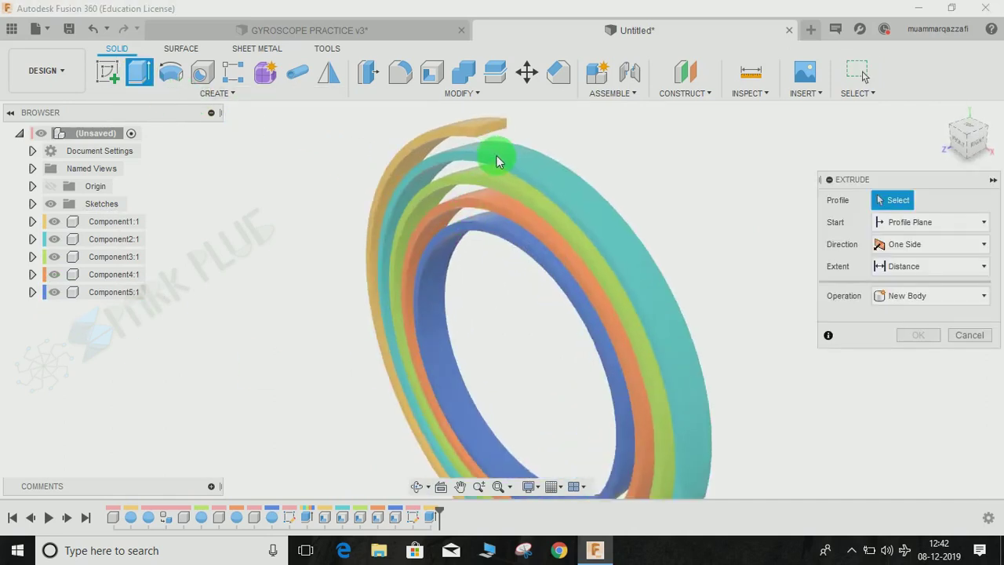
left_click(495, 116)
scroll(489, 263, "down", 4)
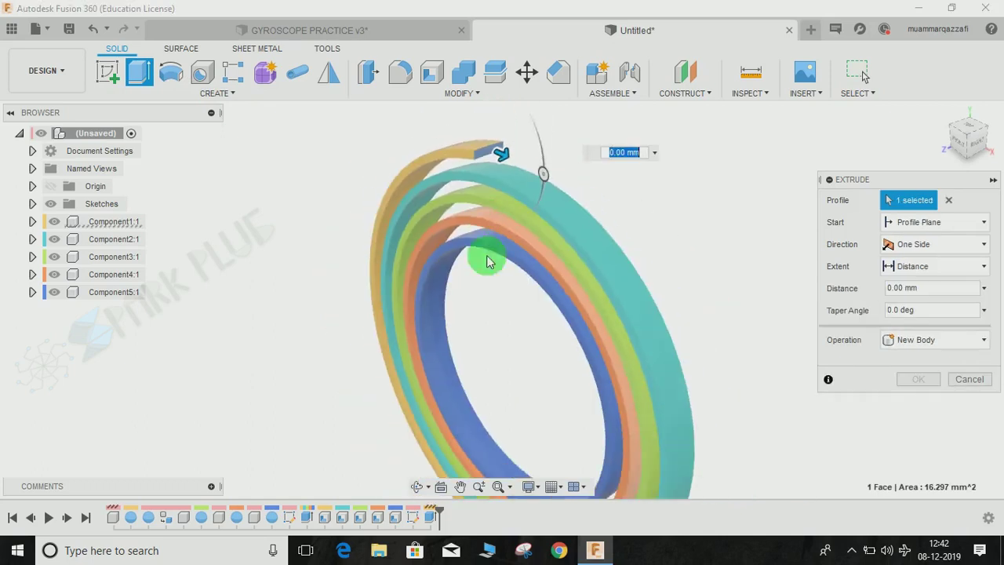
mouse_move(497, 350)
middle_mouse_down("shift")
mouse_move(482, 336)
mouse_move(481, 358)
middle_mouse_up("shift")
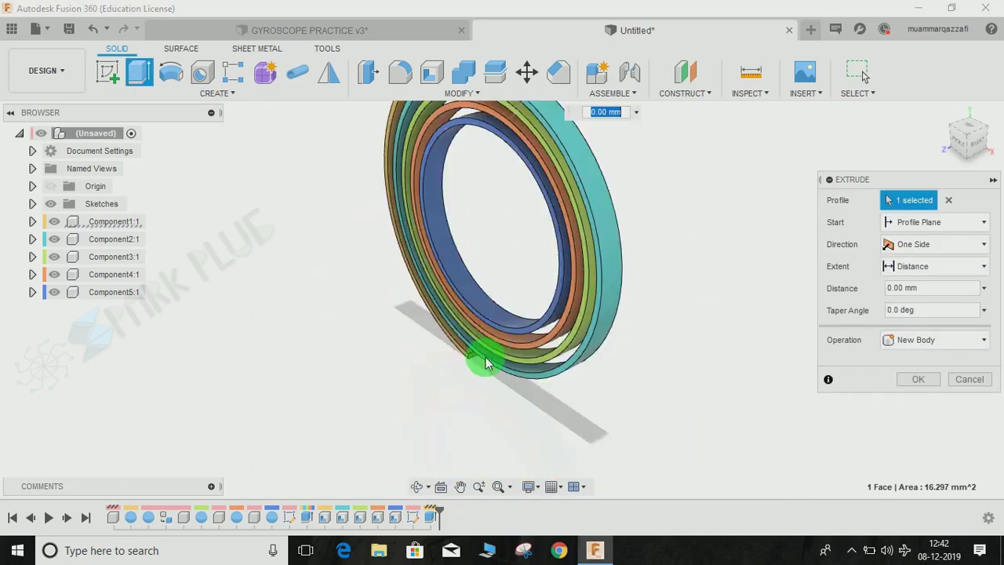
scroll(455, 358, "up", 5)
left_click(458, 360)
scroll(459, 365, "down", 6)
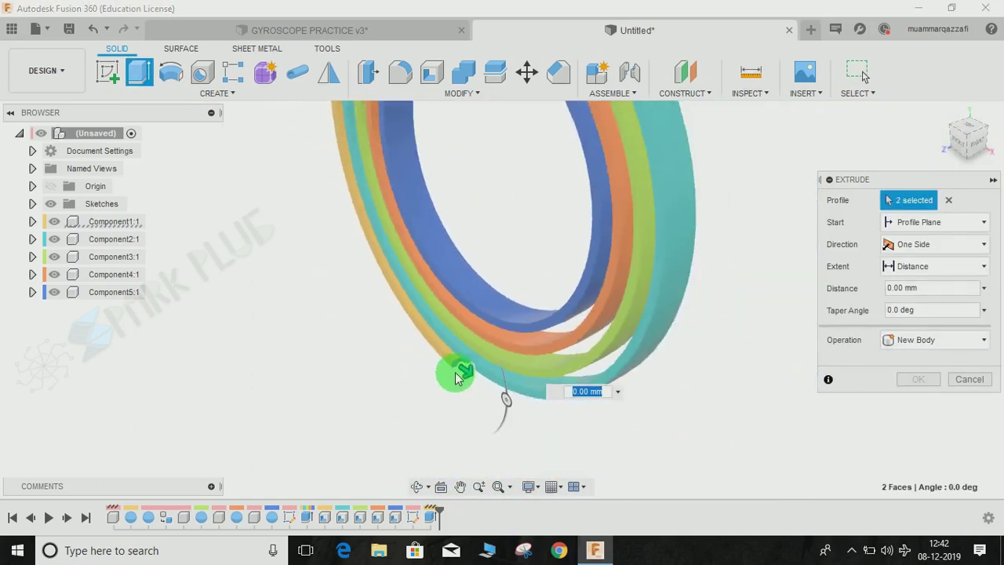
left_click_drag(473, 382, 500, 404)
left_click(957, 290)
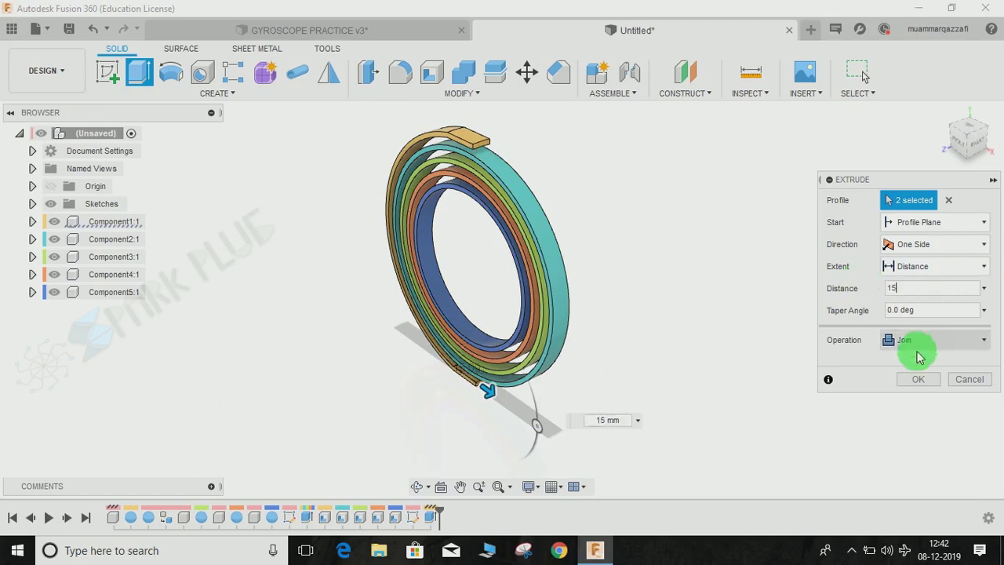
left_click(917, 379)
Step: Switch to the GYROSCOPE PRACTICE v3 document and examine how the outer arm holds the rings
middle_click_drag(459, 292, 473, 220, "shift")
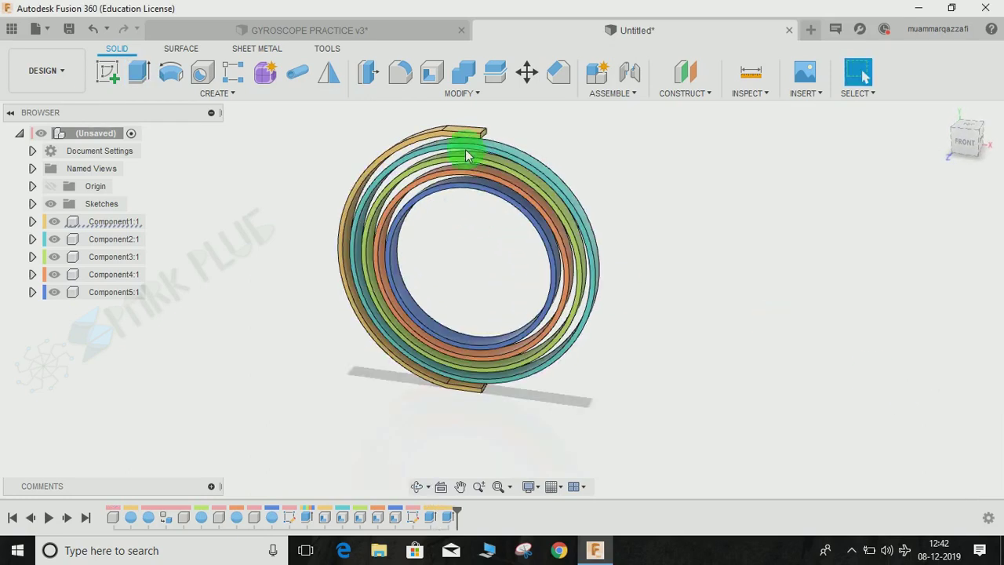
left_click(384, 31)
middle_click_drag(460, 175, 605, 210, "shift")
scroll(624, 315, "up", 2)
left_click(769, 345)
scroll(672, 317, "down", 2)
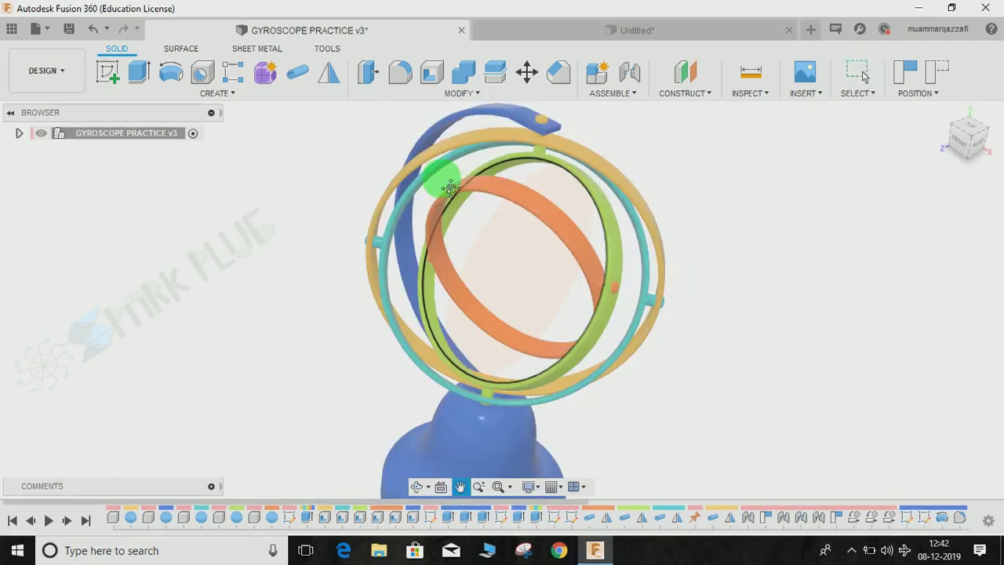
Step: Switch back to the Untitled document containing the nested rings
left_click(547, 37)
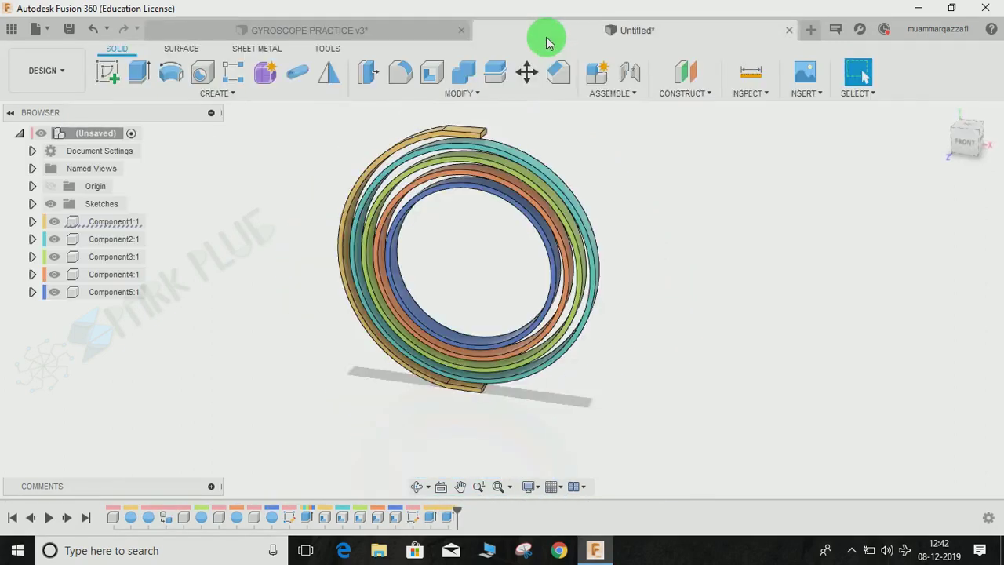
middle_click_drag(500, 252, 437, 262)
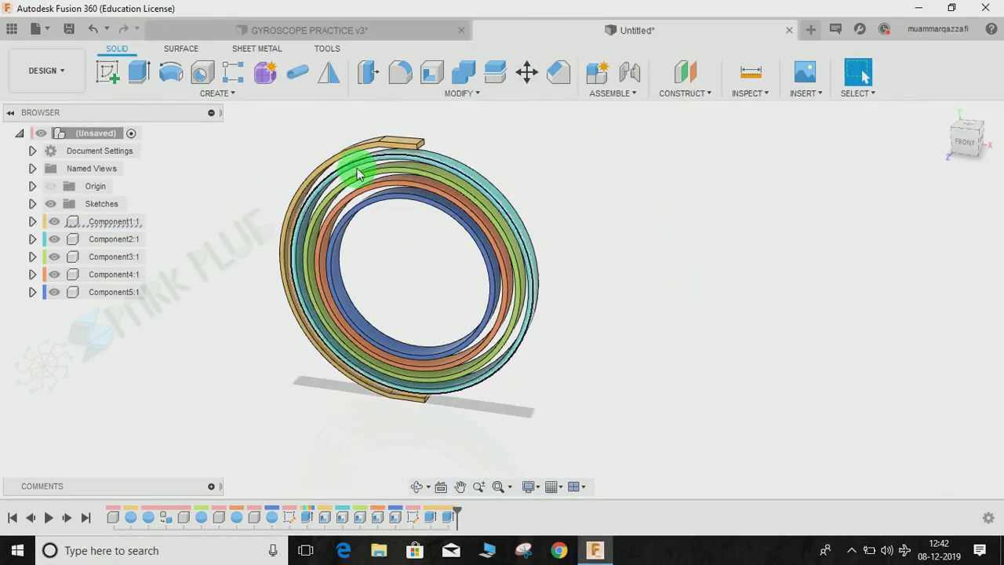
mouse_move(352, 178)
left_mouse_down()
mouse_move(398, 149)
mouse_move(390, 383)
mouse_move(399, 141)
mouse_move(274, 267)
mouse_move(547, 287)
mouse_move(283, 271)
mouse_move(439, 274)
mouse_move(273, 275)
mouse_move(525, 209)
mouse_move(297, 306)
mouse_move(440, 162)
mouse_move(429, 398)
left_mouse_up()
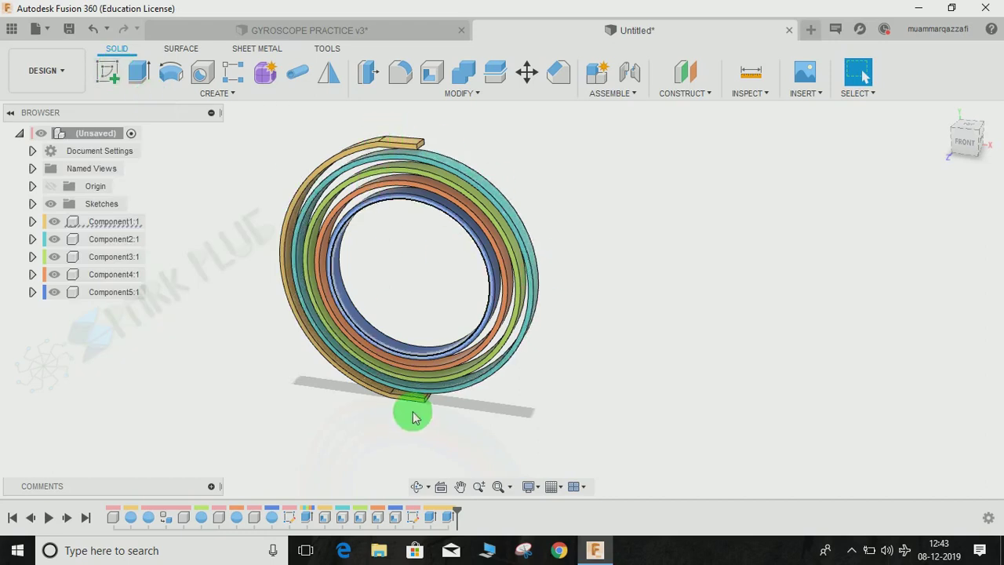
mouse_move(377, 177)
left_mouse_down()
mouse_move(374, 212)
mouse_move(358, 148)
mouse_move(432, 226)
mouse_move(371, 289)
mouse_move(556, 274)
mouse_move(336, 240)
mouse_move(247, 134)
left_mouse_up()
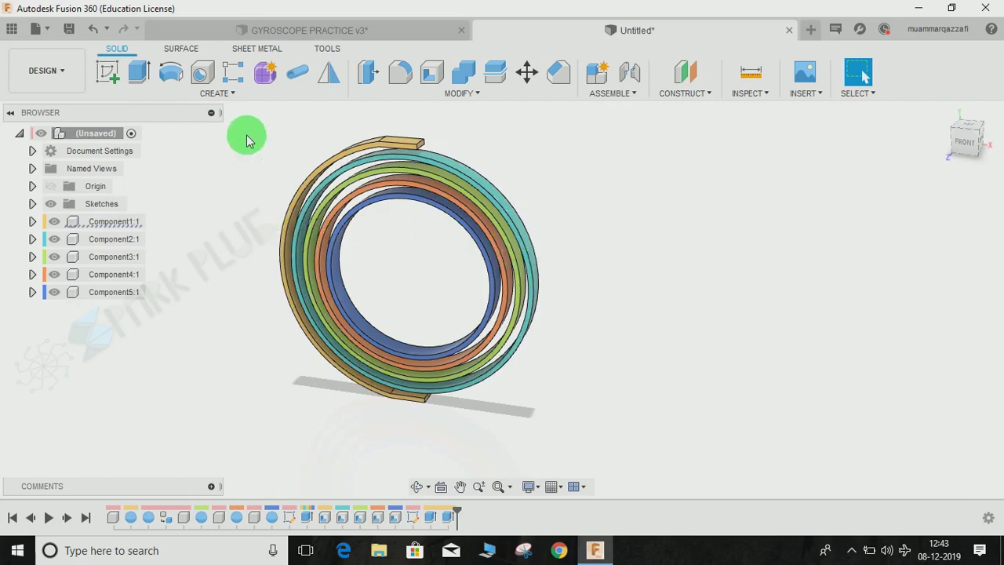
Step: Start a sketch on the horizontal origin plane and slice the model at that plane
left_click(107, 72)
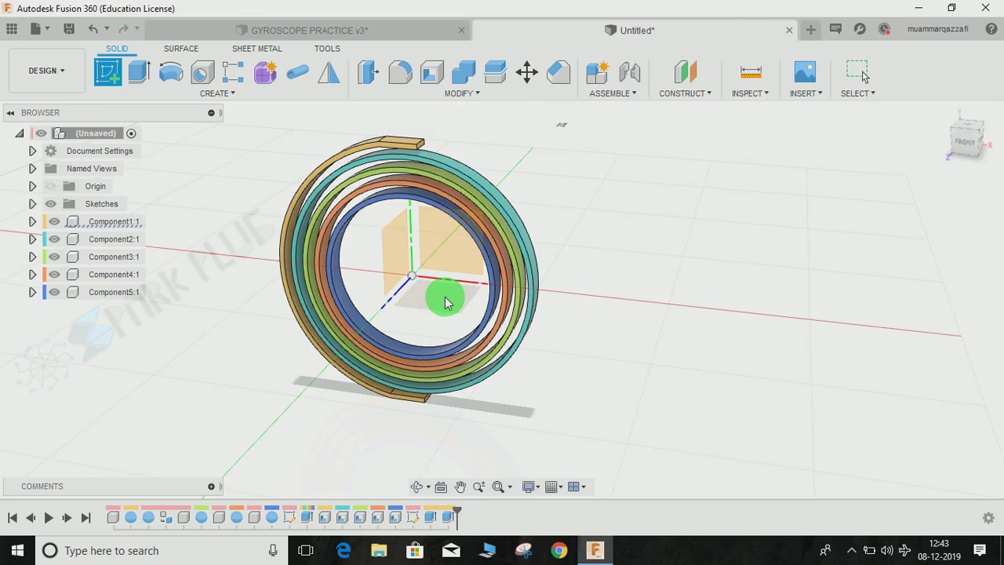
left_click(445, 303)
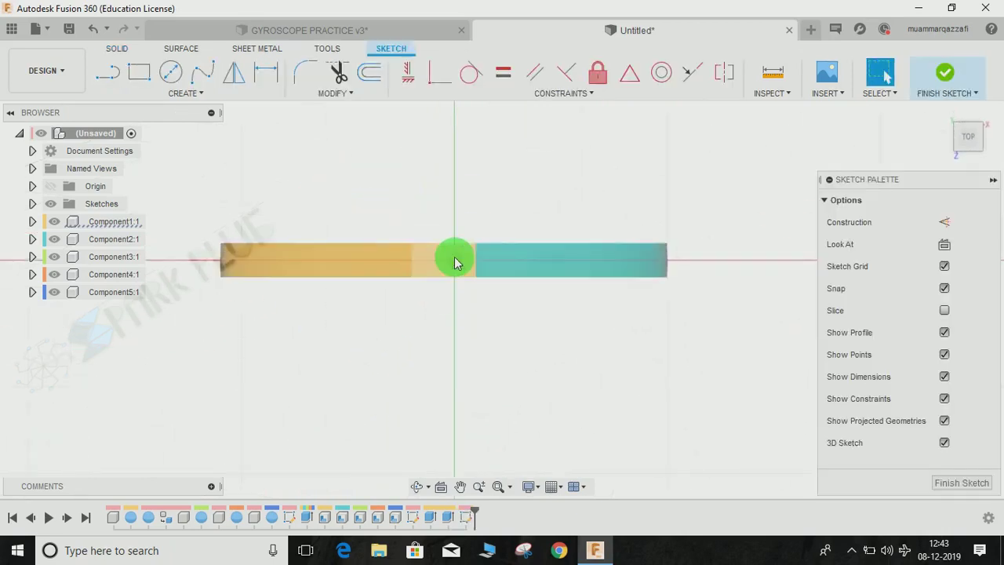
key("c")
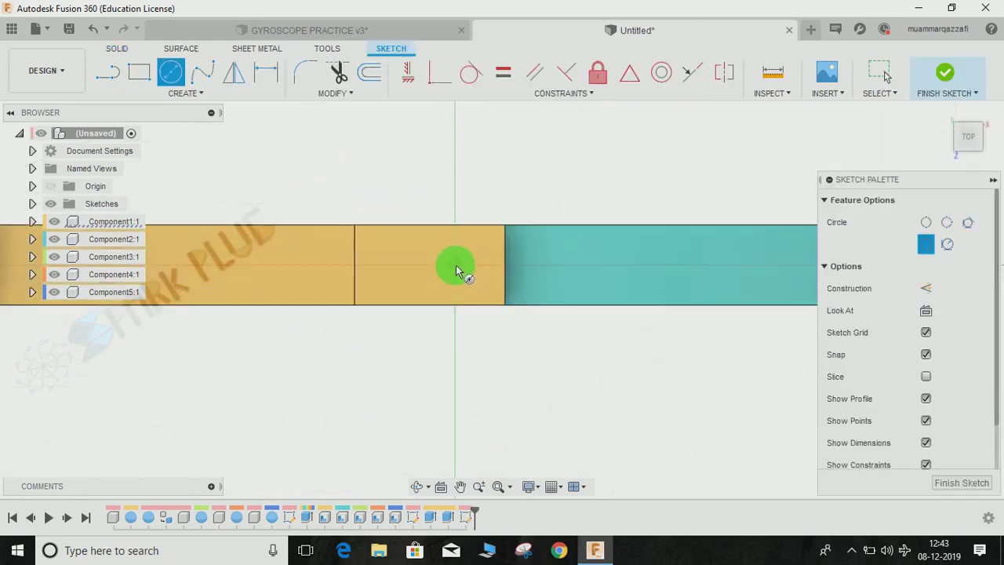
key("Escape")
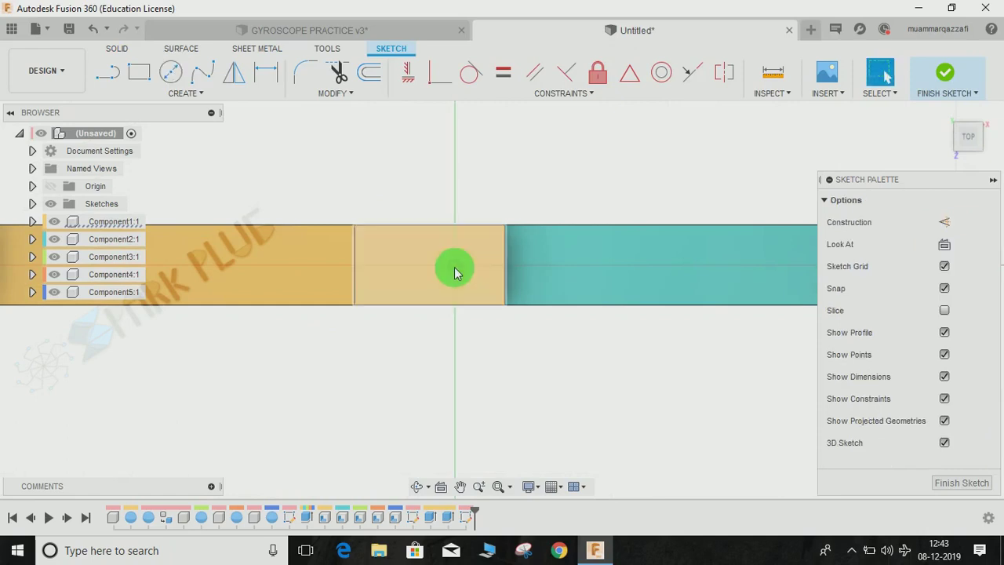
left_click(798, 203)
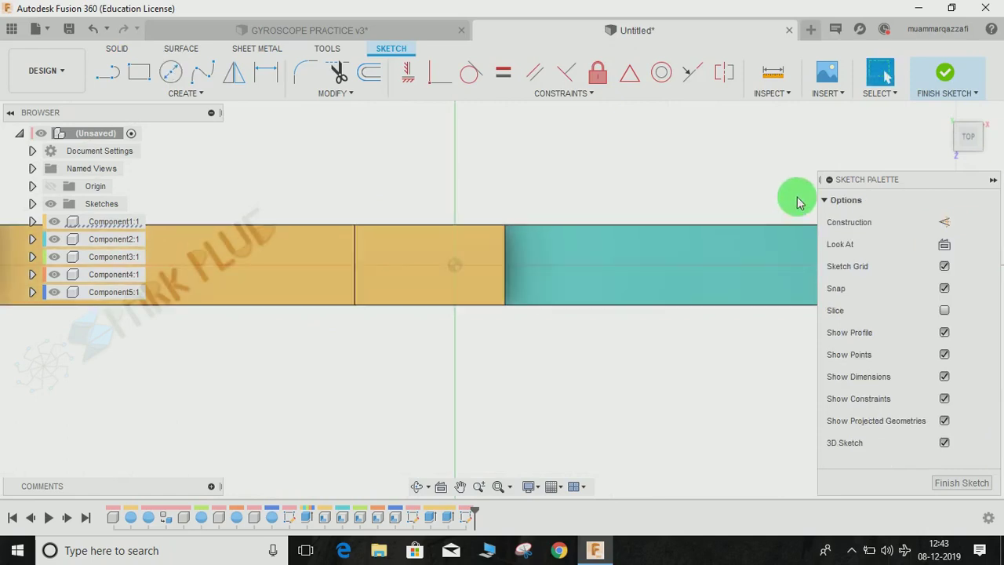
left_click(944, 311)
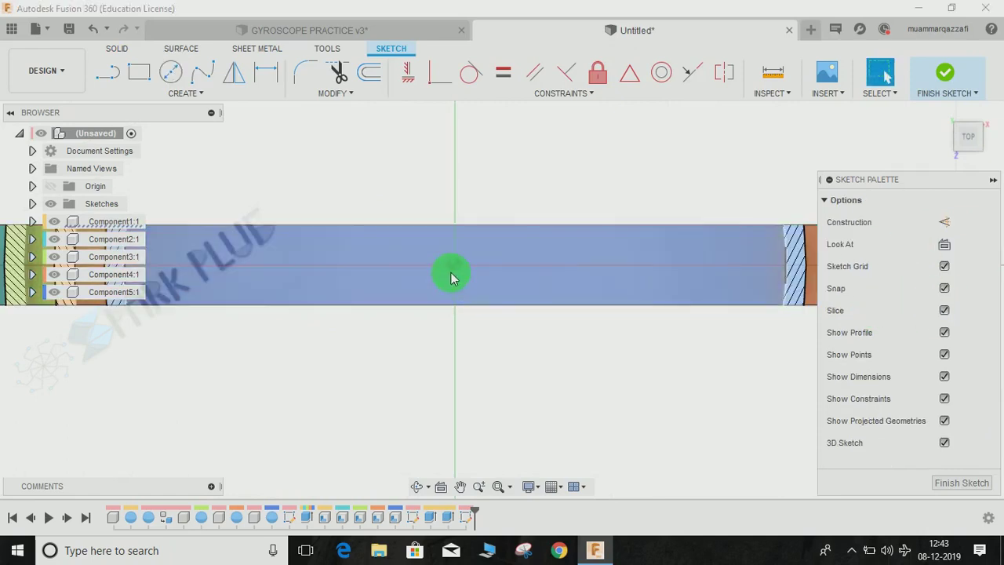
key("c")
left_click(454, 265)
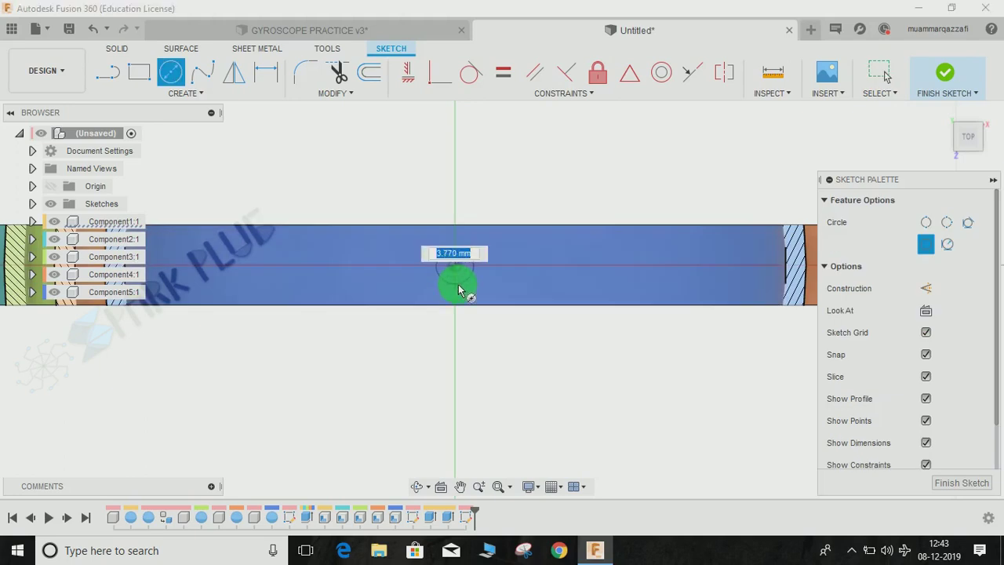
left_click(458, 285)
key("Escape")
key("Escape")
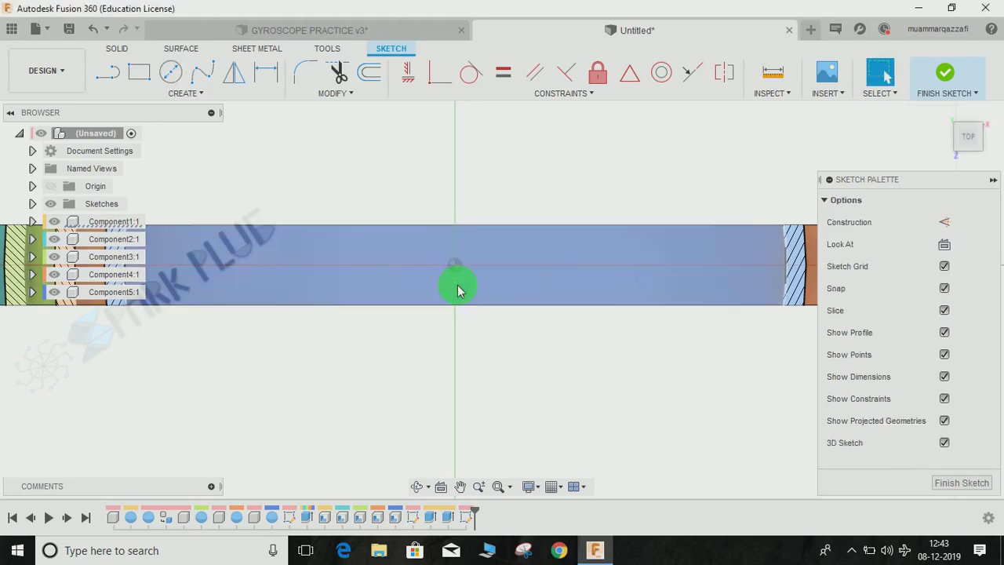
Step: Draw a 4 mm diameter circle centred on the origin and finish the sketch
key("c")
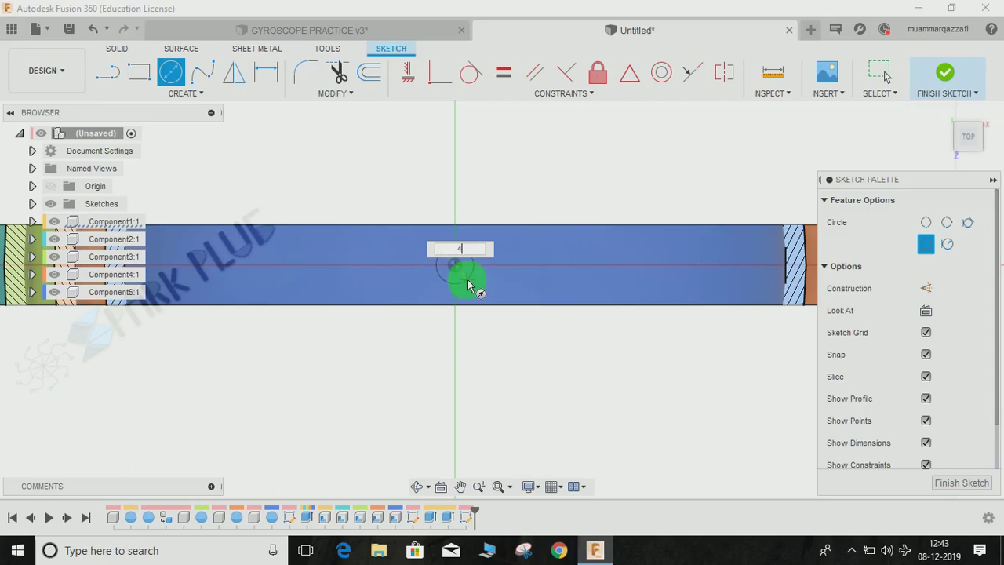
key("Return")
key("Escape")
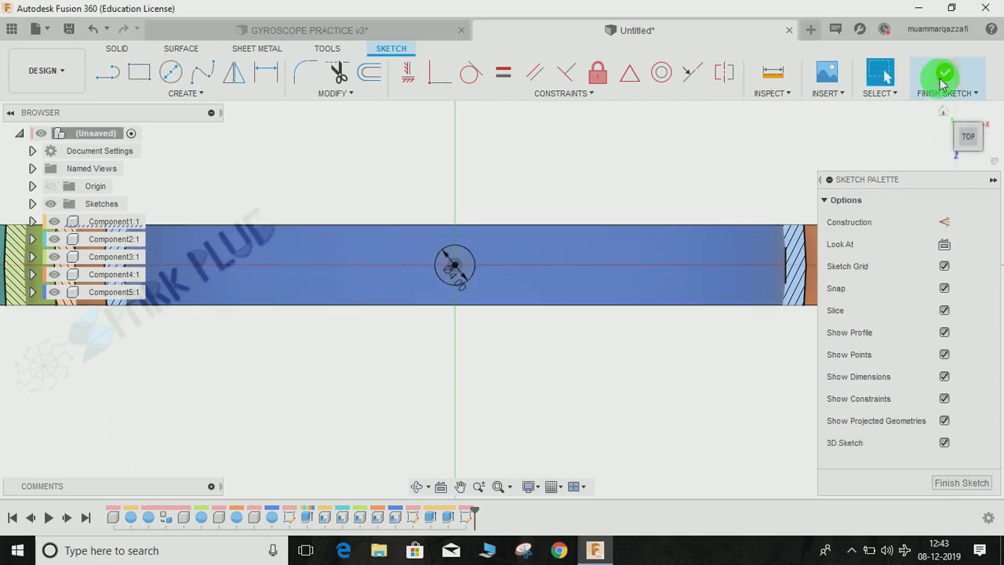
left_click(944, 79)
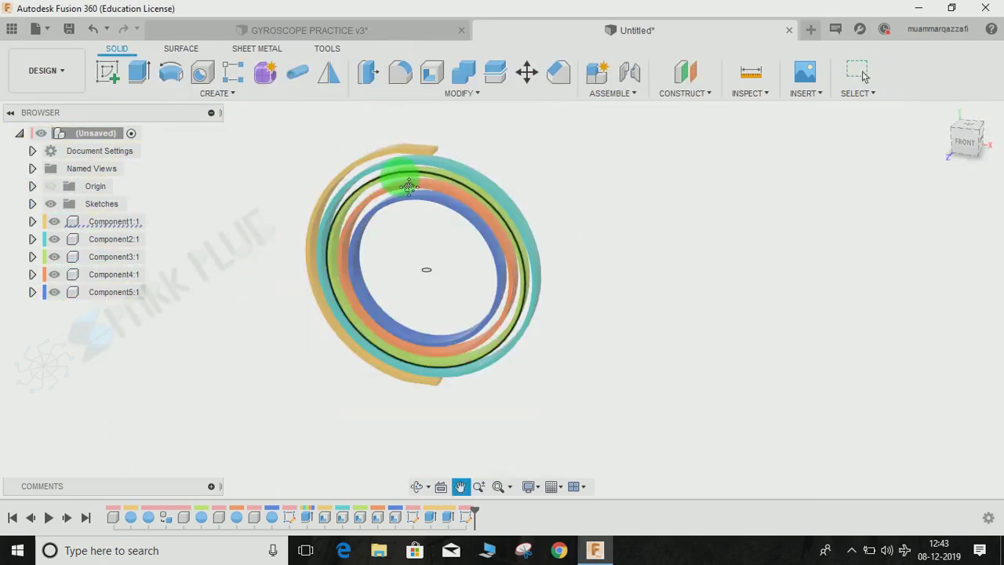
Step: Extrude the circle symmetrically by 65 mm as a cut, making aligned holes through all the rings
middle_click_drag(469, 177, 477, 203, "shift")
scroll(474, 201, "down", 1)
scroll(401, 157, "up", 2)
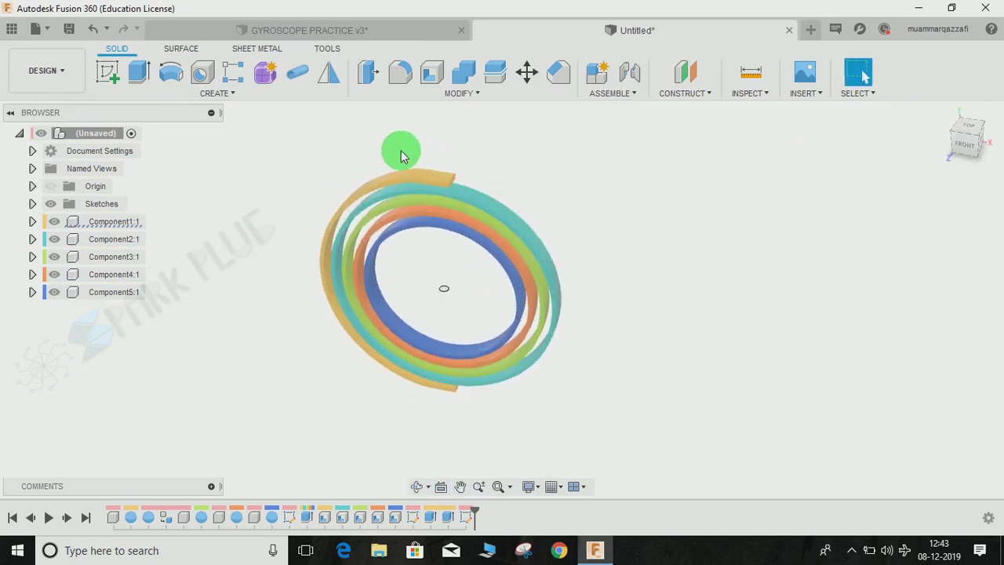
left_click(139, 72)
left_click(444, 309)
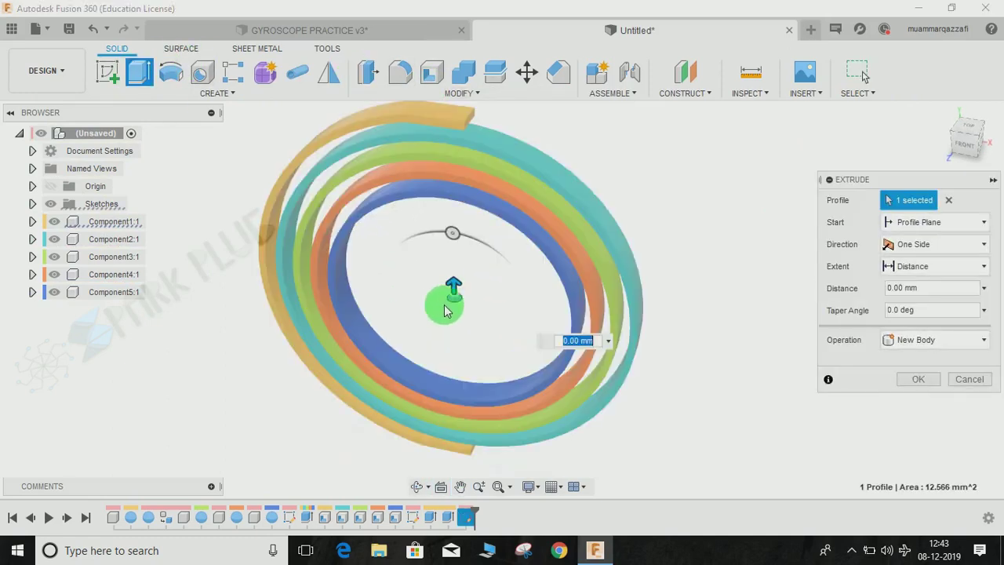
left_click_drag(452, 285, 451, 246)
left_click(910, 244)
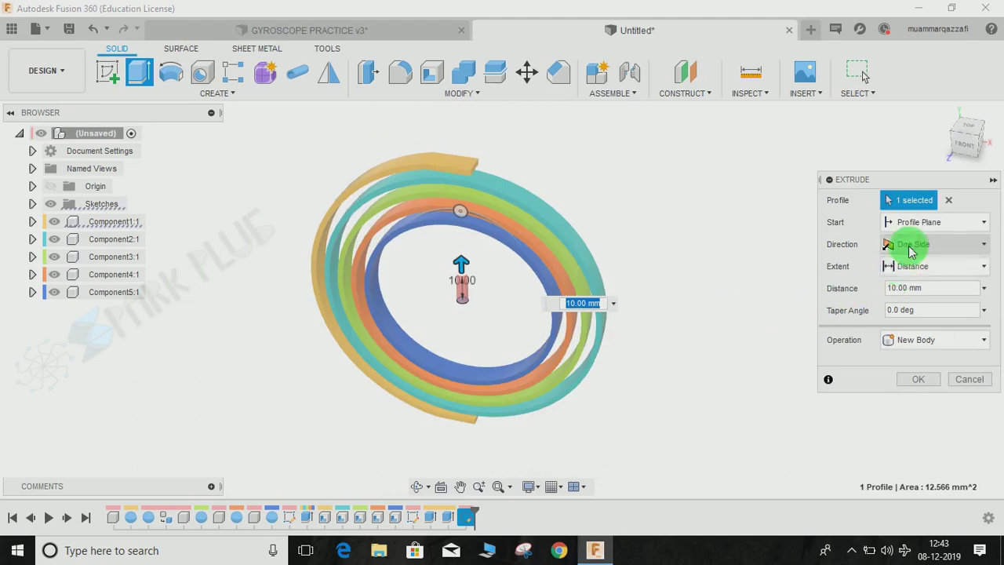
left_click(908, 305)
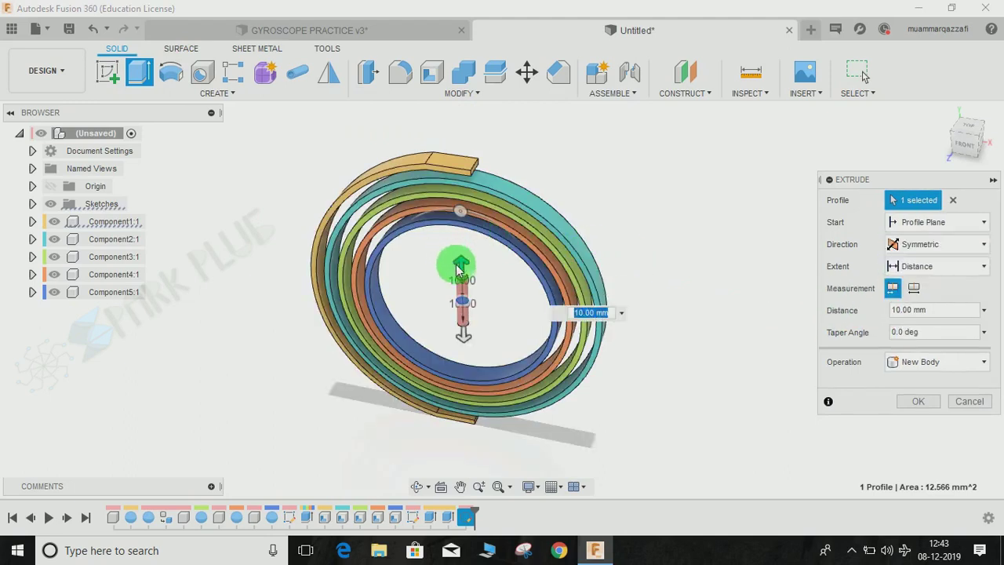
left_click_drag(462, 264, 408, 149)
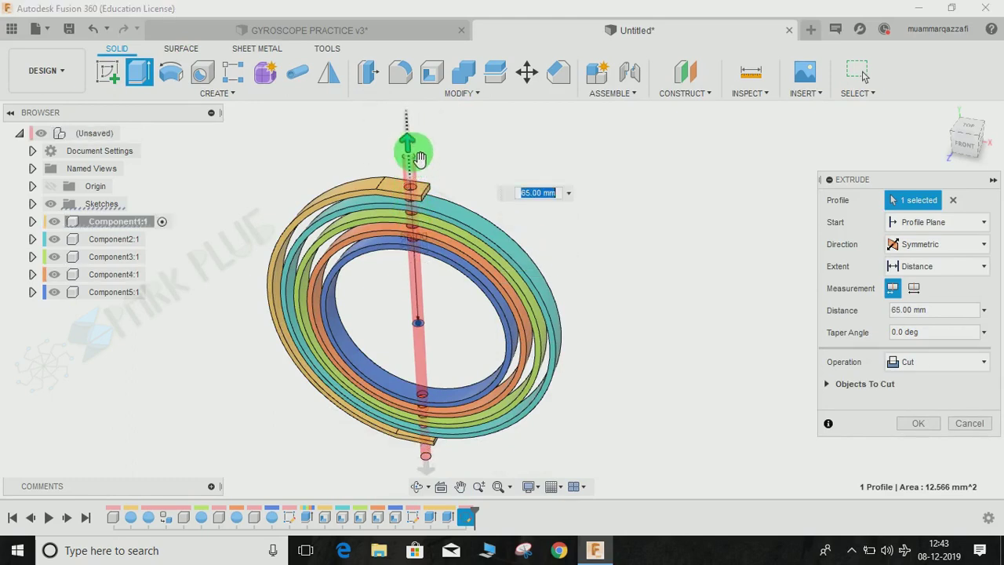
left_click(920, 423)
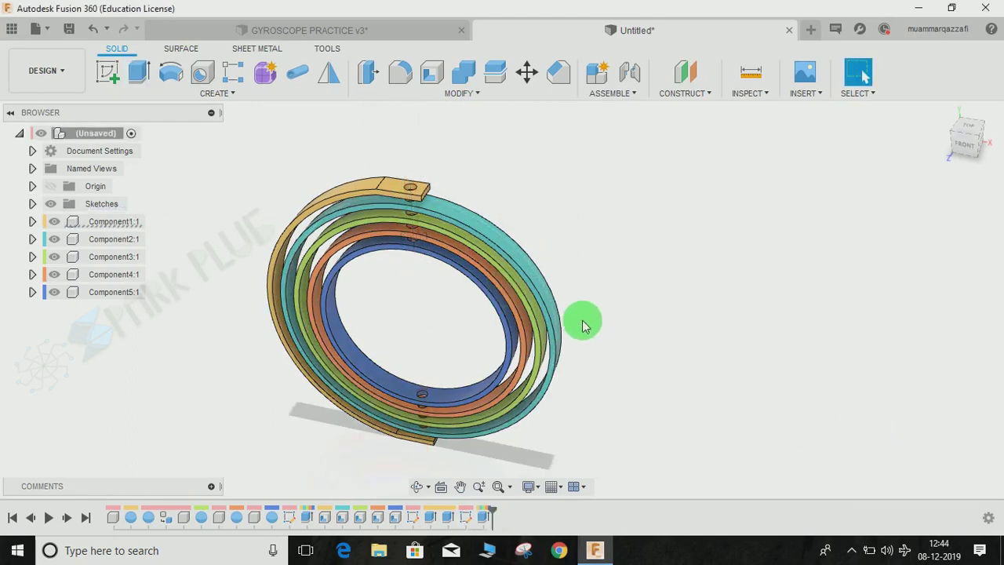
Step: Start another sketch on the horizontal origin plane with the model sliced to expose the ring cross-sections
middle_click_drag(588, 314, 596, 271, "shift")
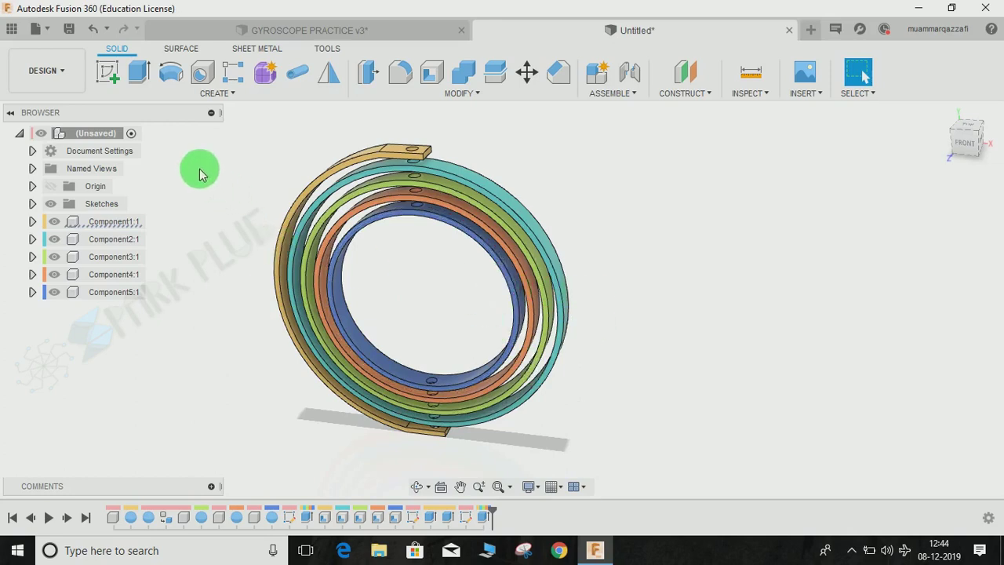
left_click(106, 75)
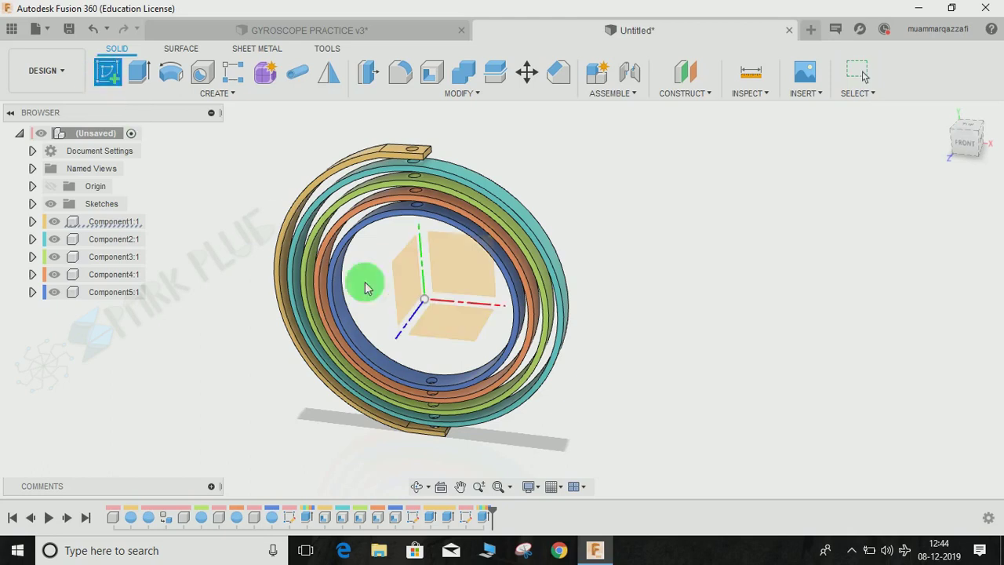
left_click(468, 334)
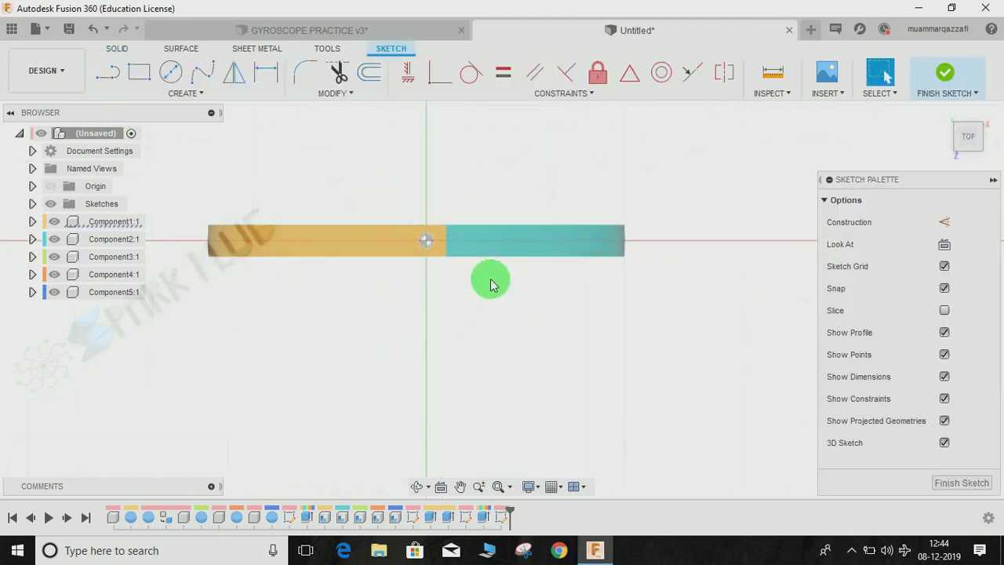
left_click(944, 310)
scroll(631, 218, "up", 5)
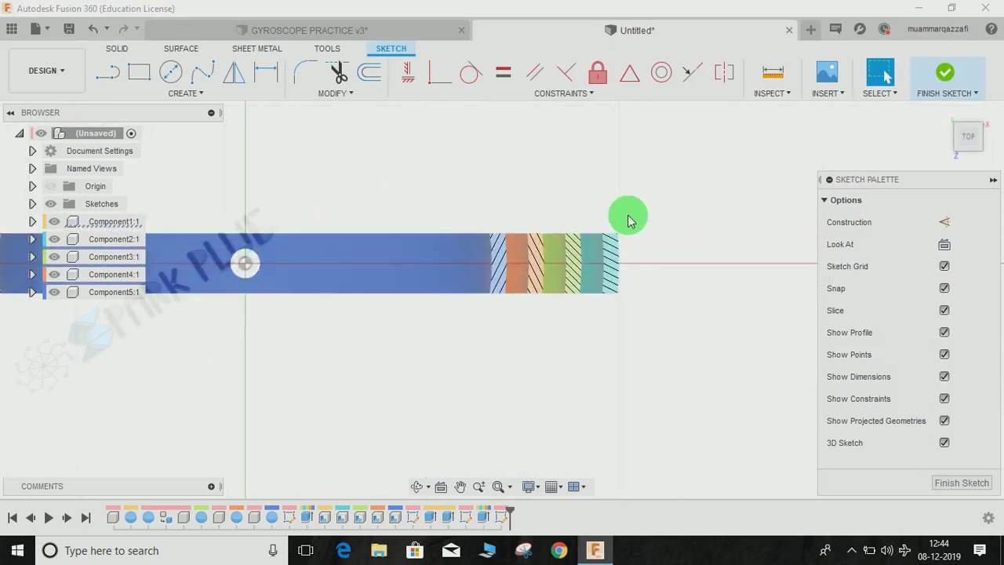
scroll(630, 221, "down", 4)
middle_click_drag(584, 294, 591, 332)
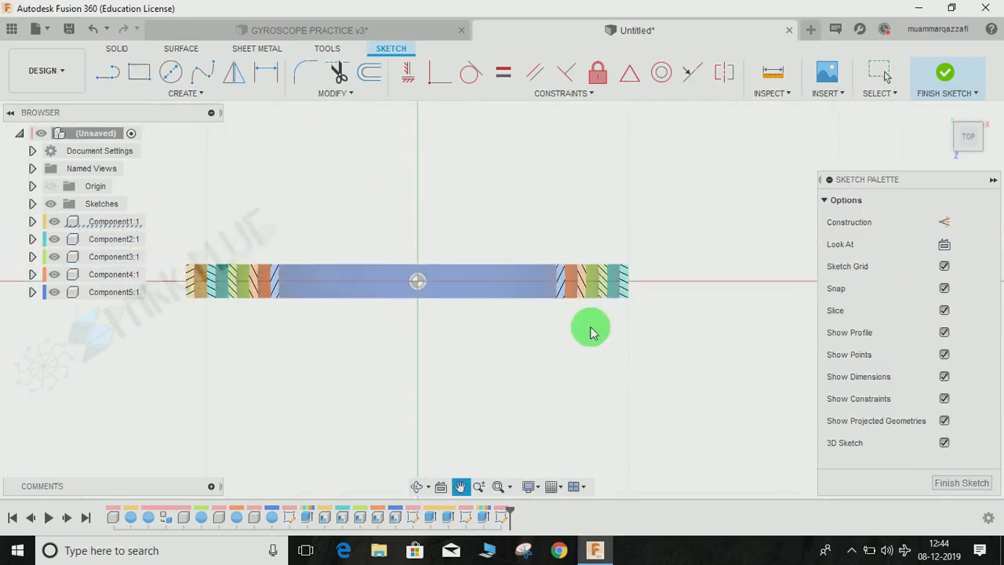
scroll(657, 285, "up", 3)
Step: Hide Component1 and orient the view square to the sketch plane
middle_click_drag(550, 369, 521, 304, "shift")
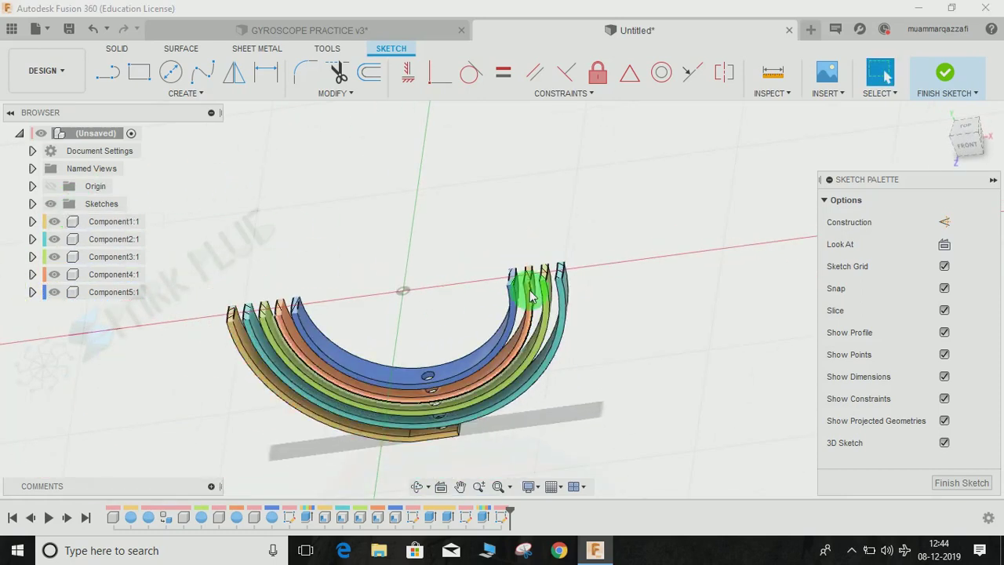
scroll(538, 274, "up", 4)
scroll(539, 272, "down", 2)
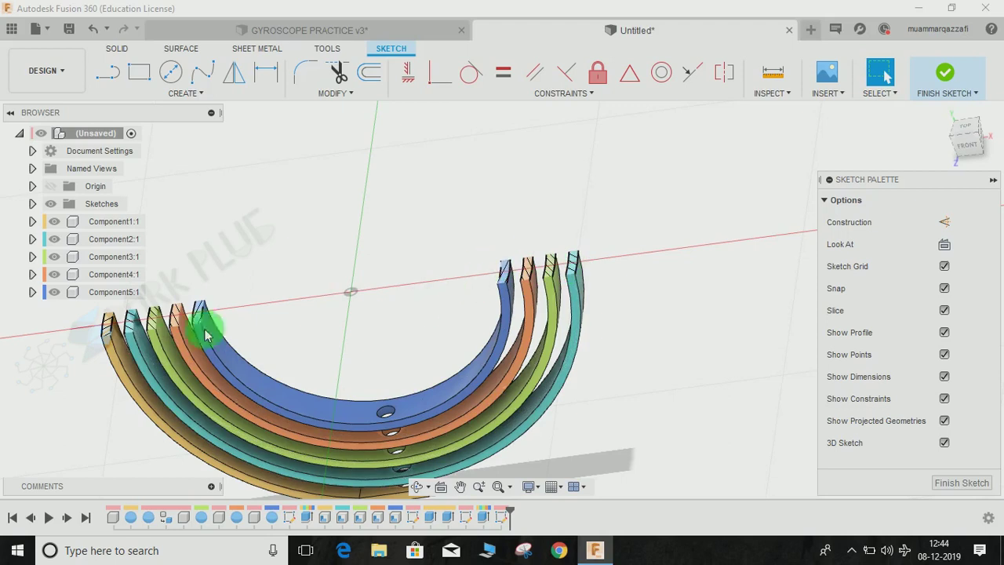
middle_click_drag(127, 349, 220, 301)
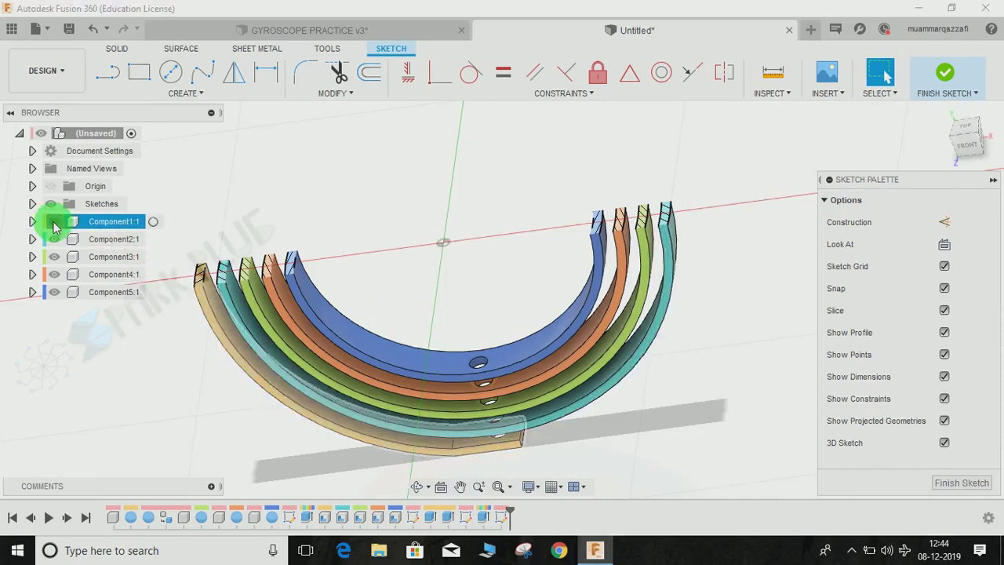
left_click(54, 222)
middle_click_drag(670, 380, 493, 349, "shift")
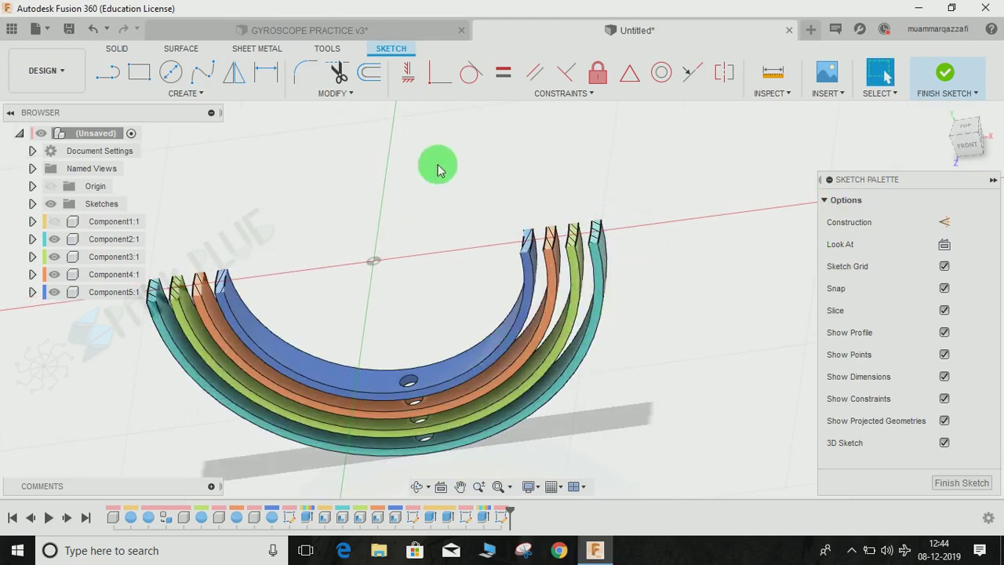
left_click(948, 250)
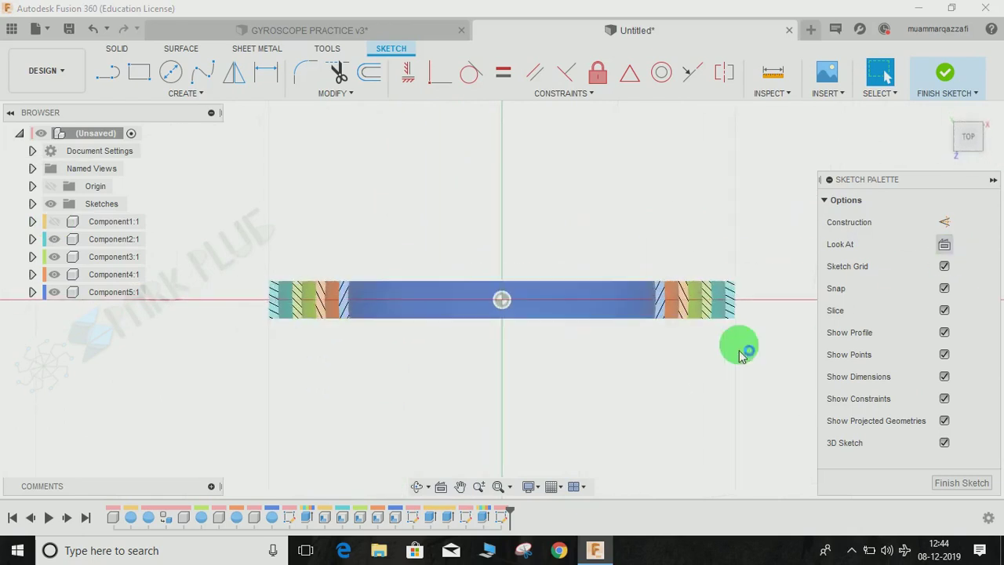
Step: Sketch a horizontal line on the centre axis from the innermost ring's section through the second ring, ending in the gap beyond it
scroll(561, 337, "up", 6)
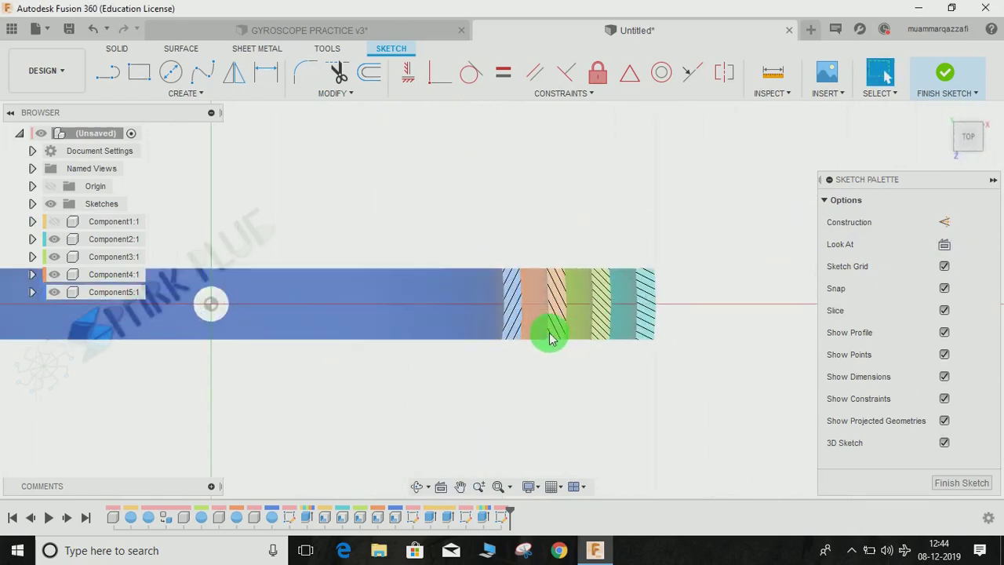
key("l")
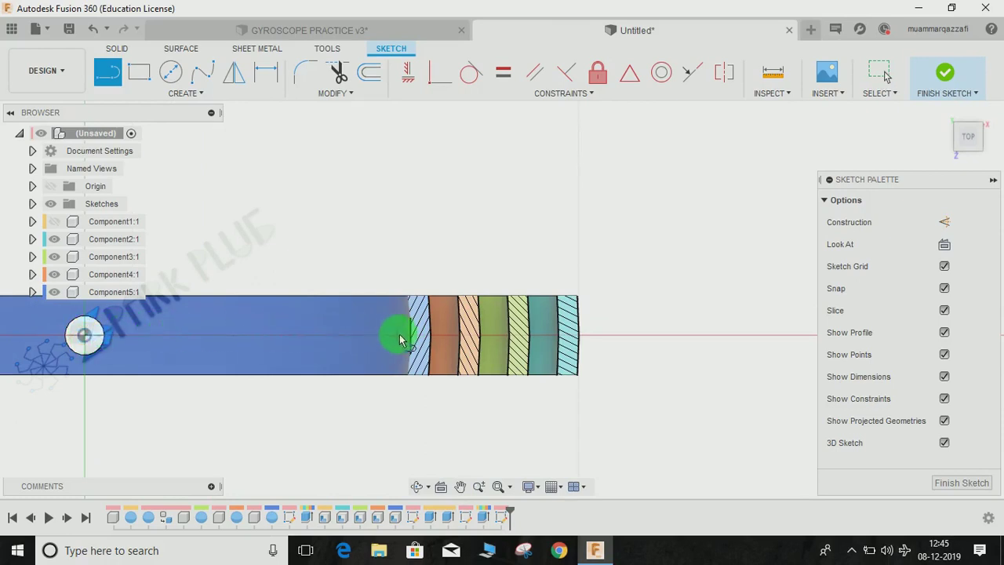
scroll(419, 339, "up", 3)
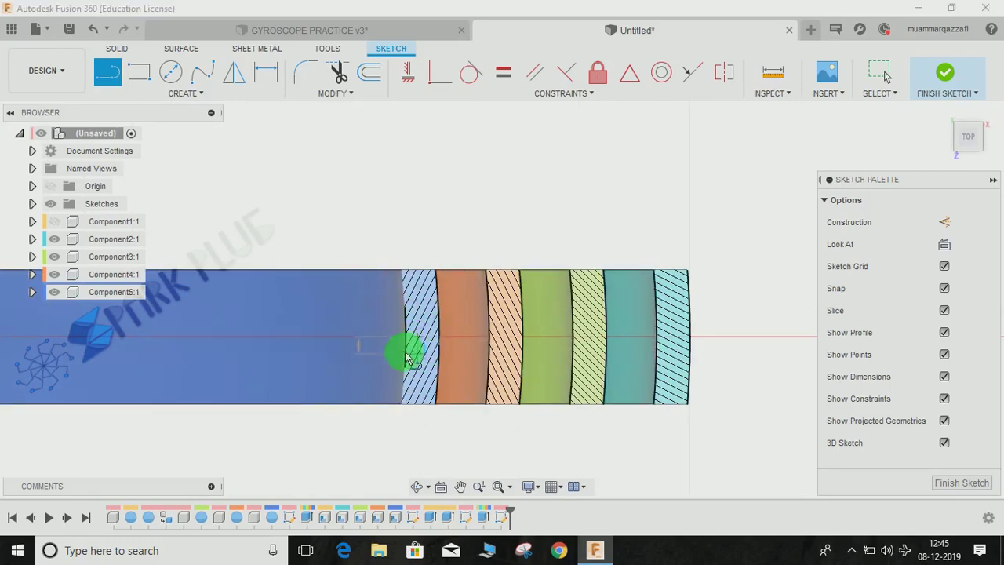
left_click(408, 346)
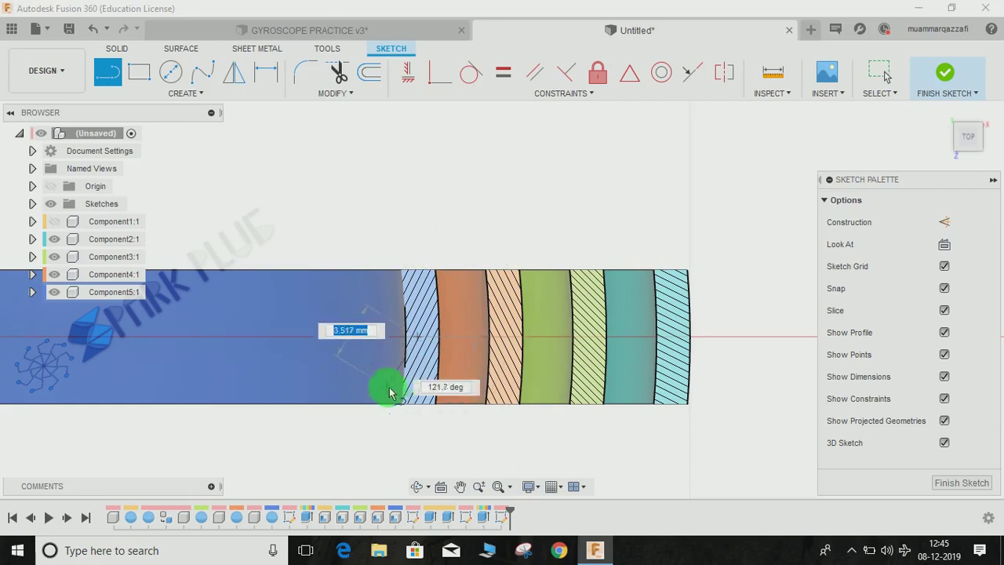
left_click_drag(463, 387, 450, 353)
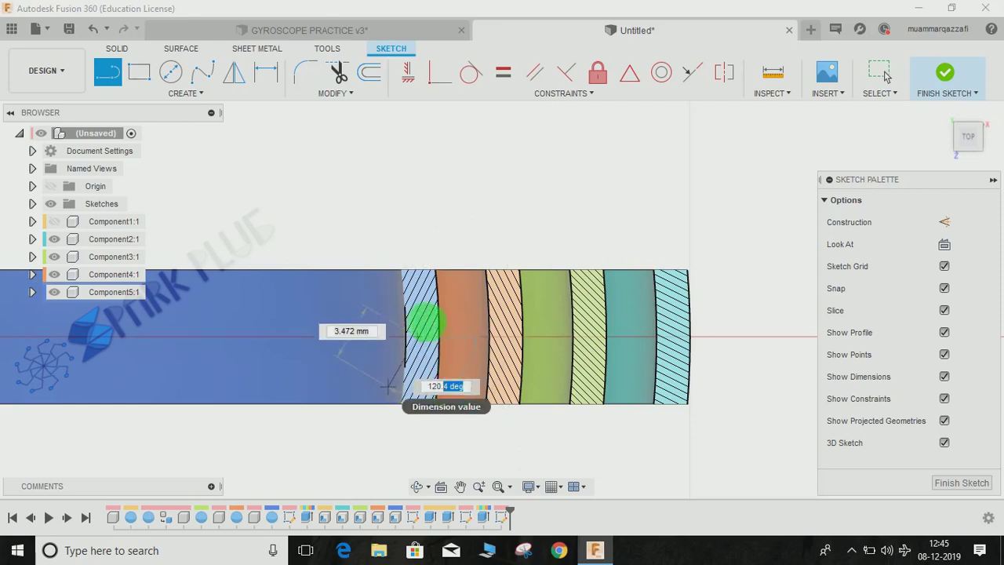
left_click(424, 322)
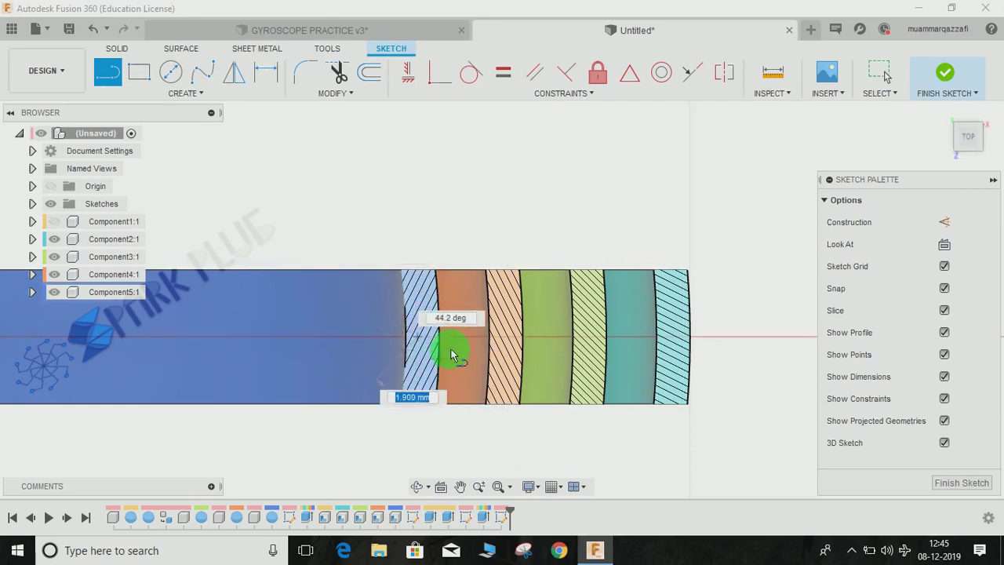
scroll(451, 355, "up", 3)
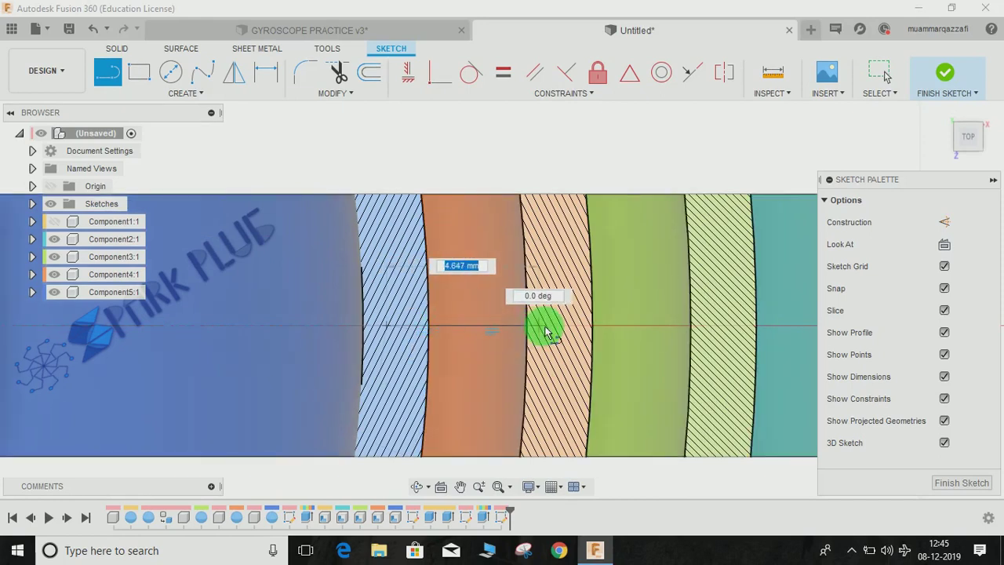
left_click(604, 332)
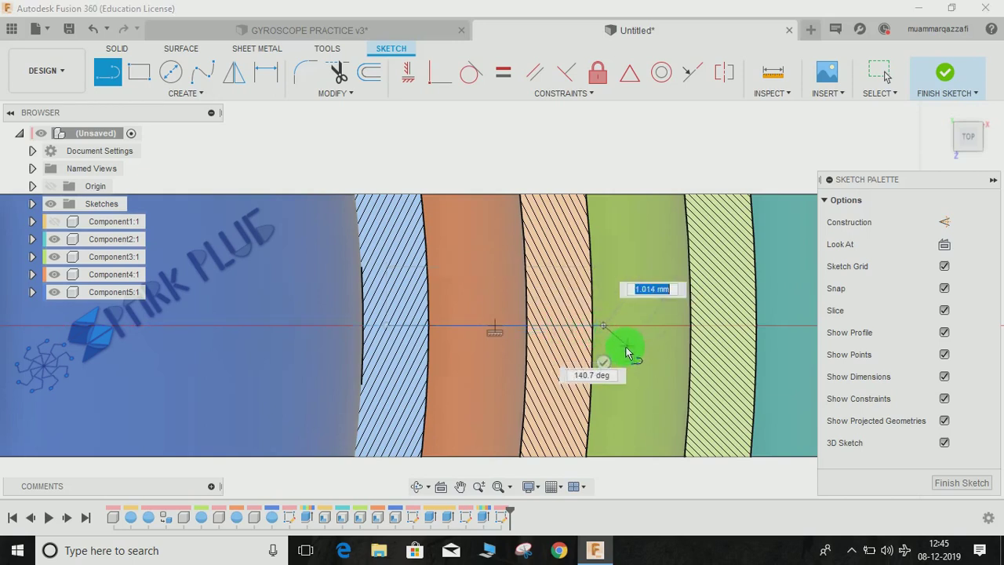
double_click(602, 363)
left_click(610, 384)
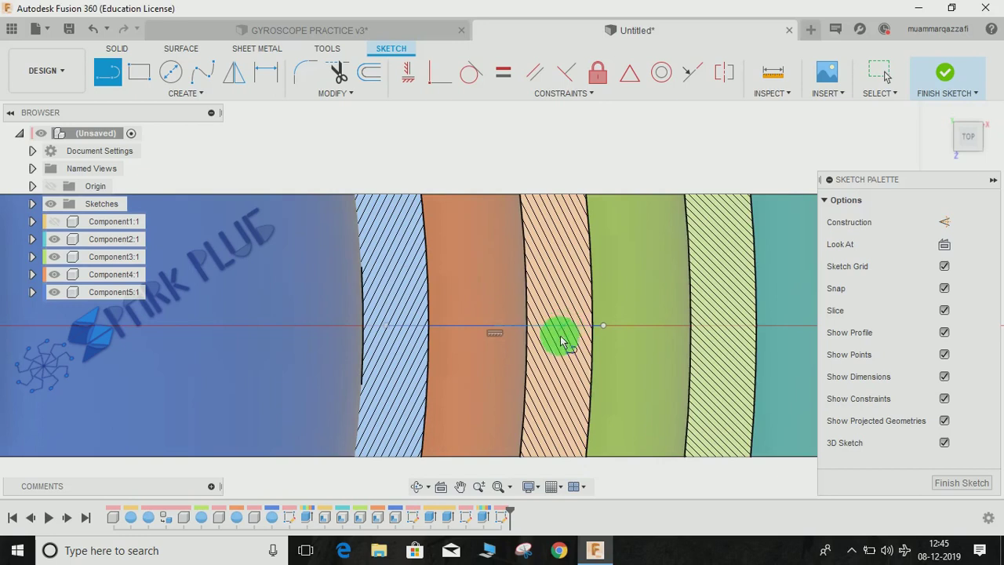
Step: Draw a second line along the axis from the second ring's section through the third ring into the gap before the outermost ring
middle_click_drag(562, 332, 481, 323)
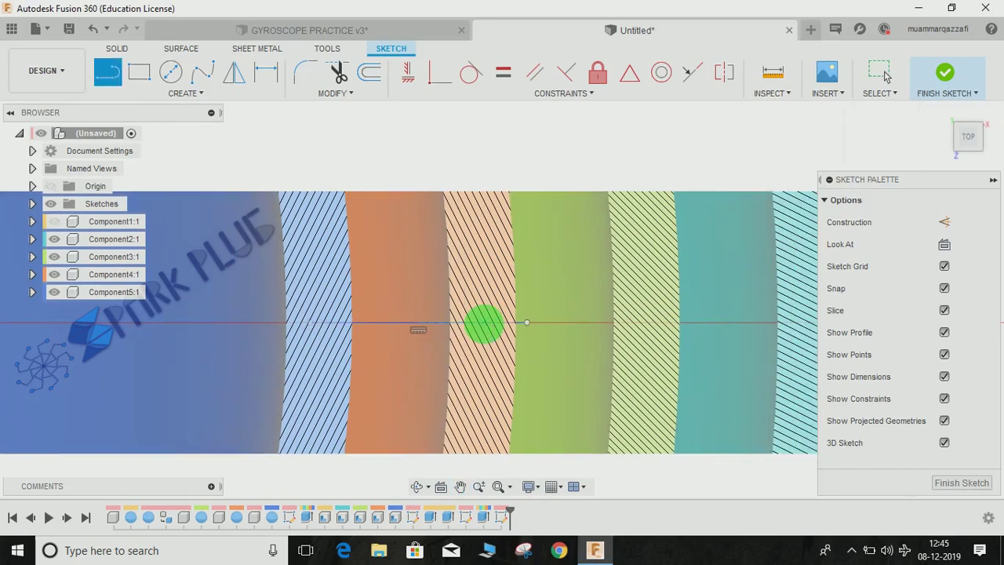
scroll(470, 312, "up", 1)
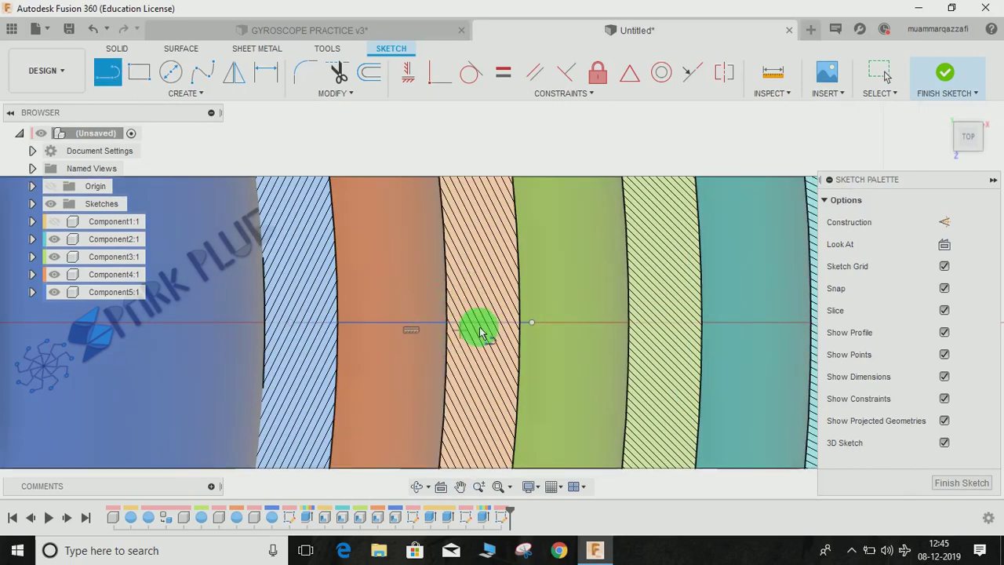
left_click(531, 325)
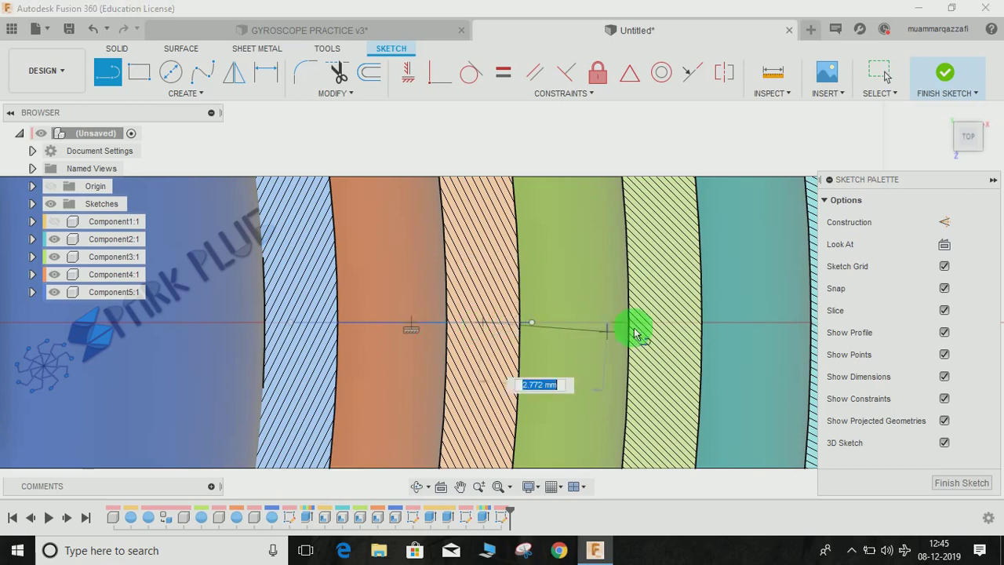
middle_click_drag(652, 328, 601, 334)
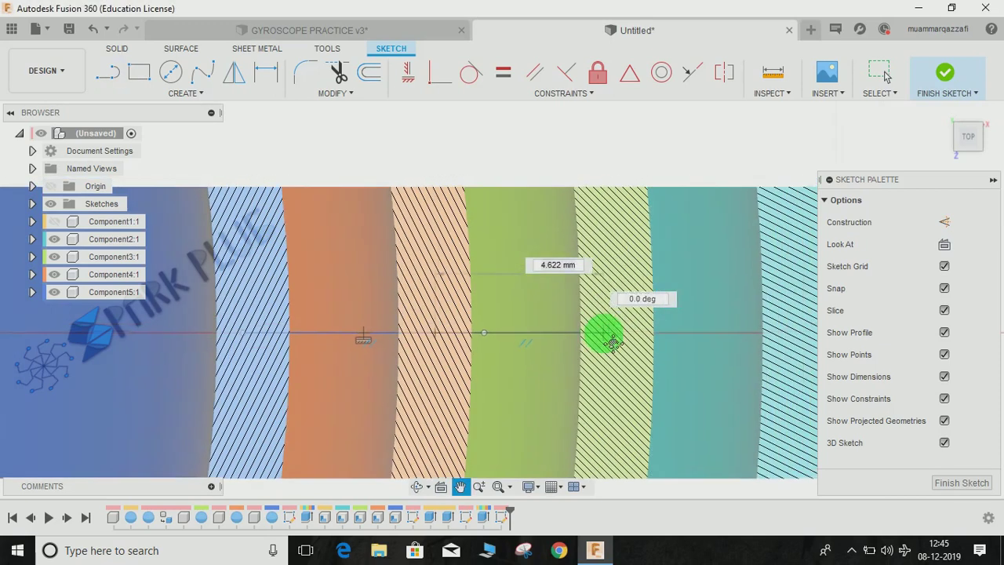
left_click(673, 335)
left_click(673, 373)
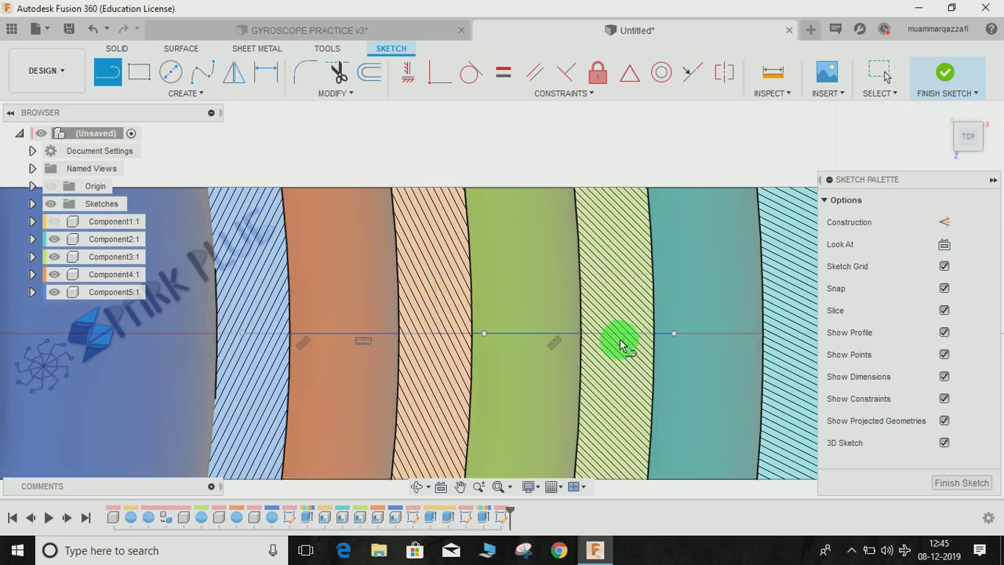
Step: Draw a third line along the axis from the third ring's section through the outermost ring, ending just outside it
middle_click_drag(572, 358, 477, 363)
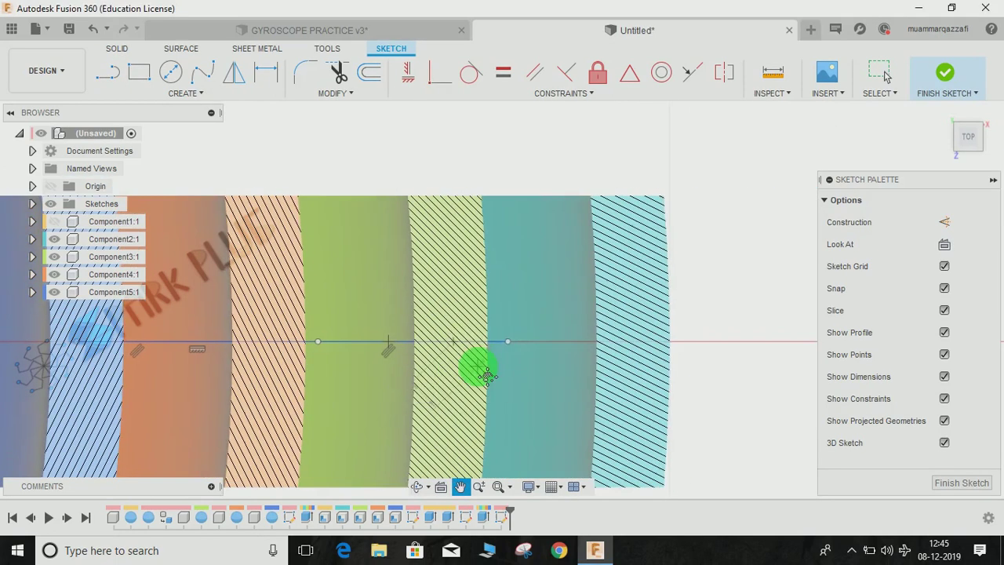
left_click(668, 347)
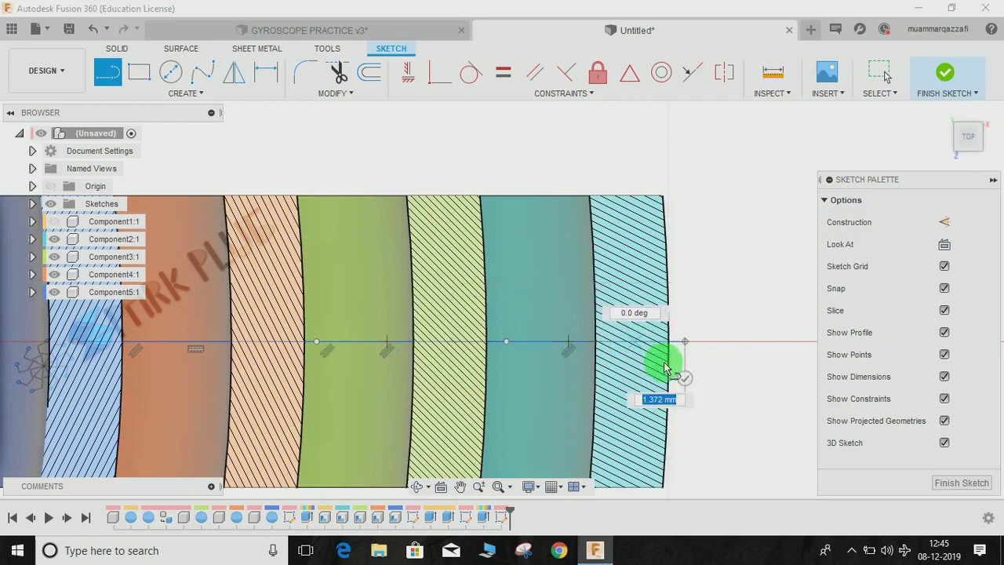
key("Escape")
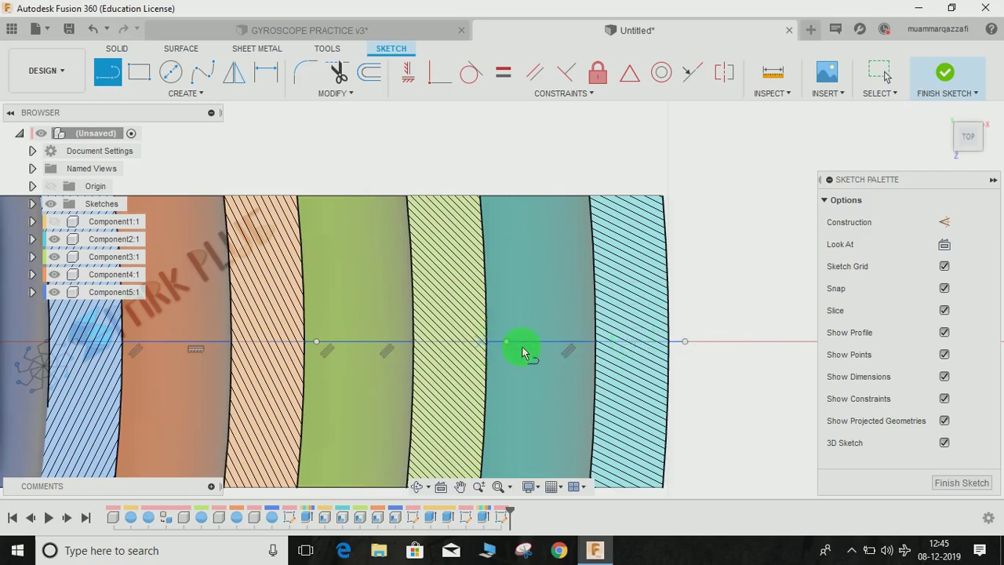
Step: Draw a fourth line along the axis from the outermost ring's section outward past the third line's end, and finish the sketch
left_click(685, 342)
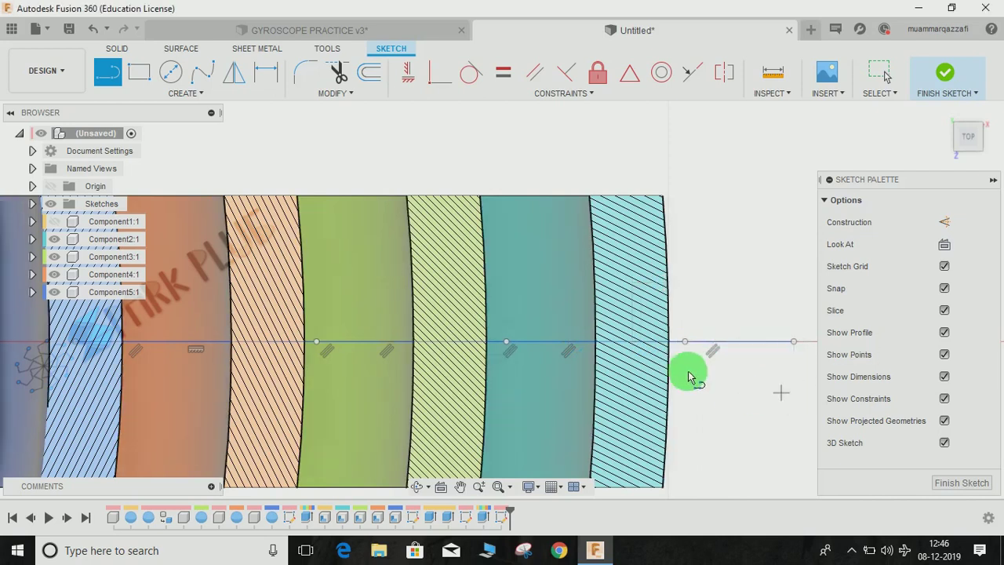
key("Escape")
scroll(680, 369, "down", 5)
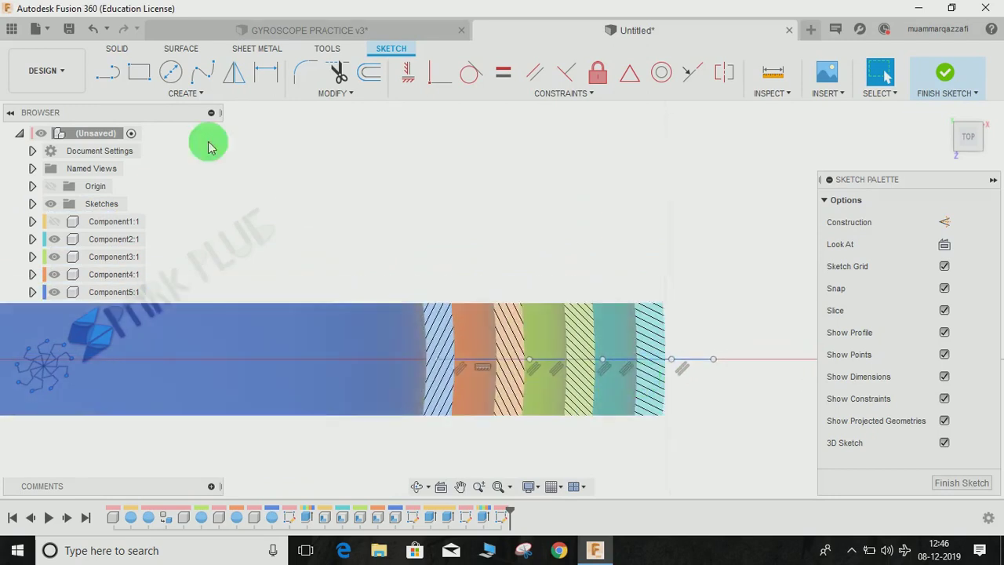
left_click(945, 75)
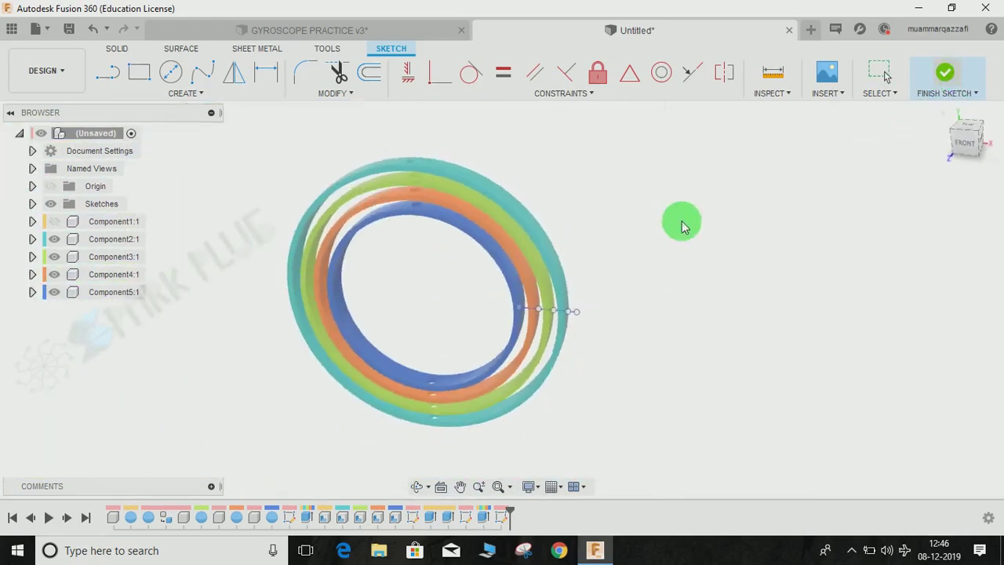
Step: Hide Component2, Component3 and Component4, leaving only Component5 visible with the sketch lines
scroll(532, 351, "up", 3)
scroll(520, 349, "down", 2)
middle_click_drag(519, 348, 519, 366)
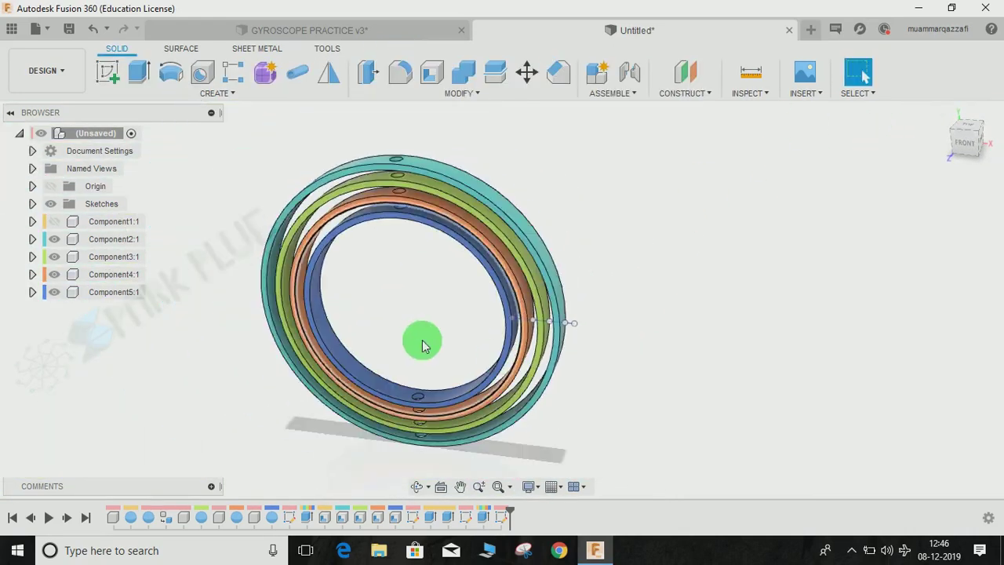
left_click(54, 292)
left_click(54, 274)
left_click(54, 257)
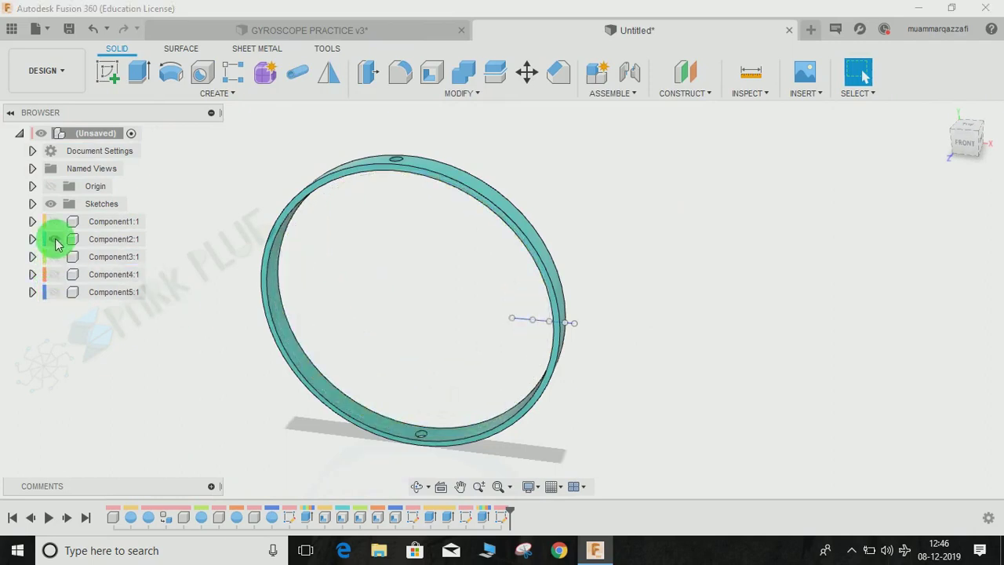
left_click(54, 238)
left_click(54, 292)
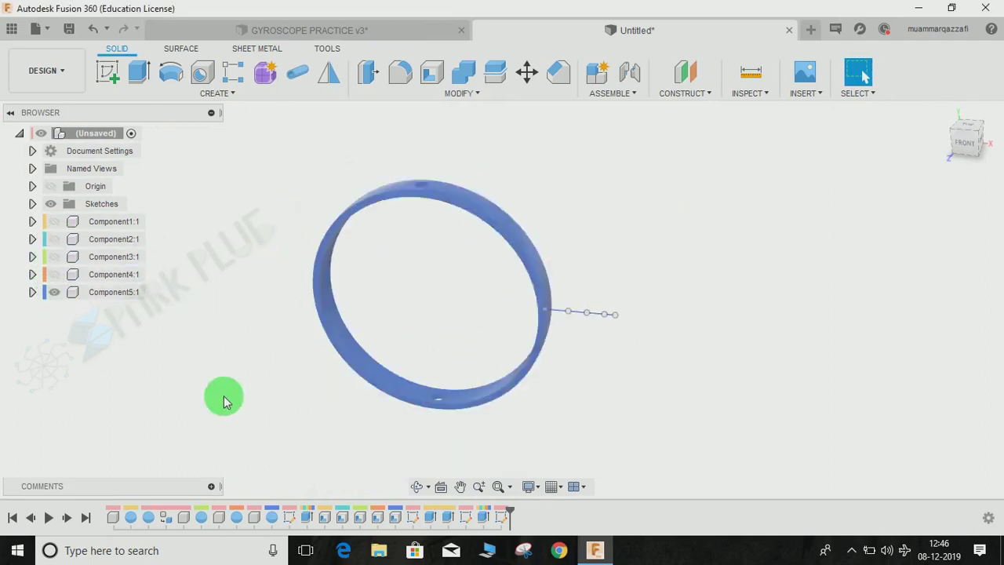
Step: Create a circular pipe with a 4 mm section along the innermost sketch line, joined to Component5's ring as a pin
left_click(227, 94)
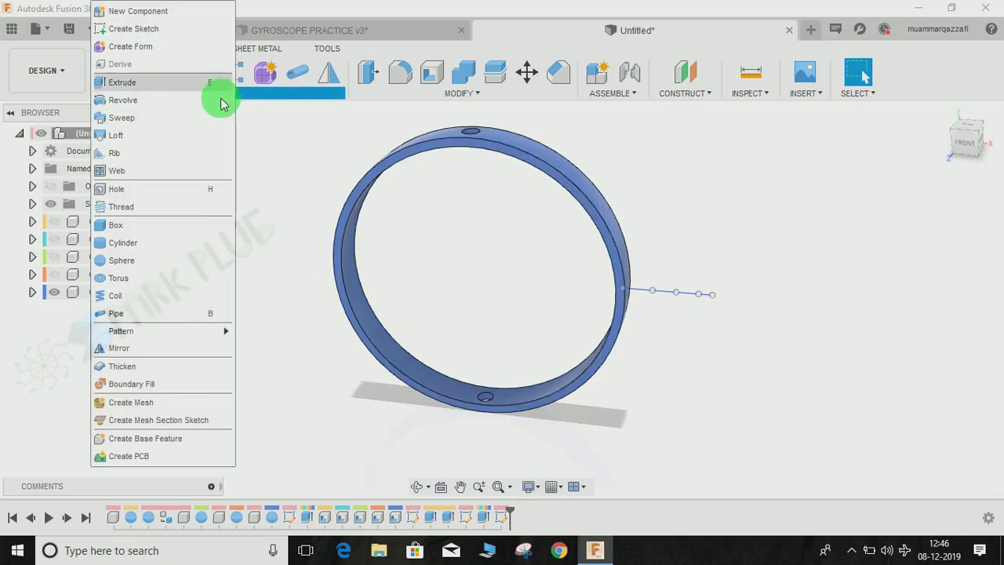
left_click(133, 313)
middle_click_drag(646, 311, 532, 332)
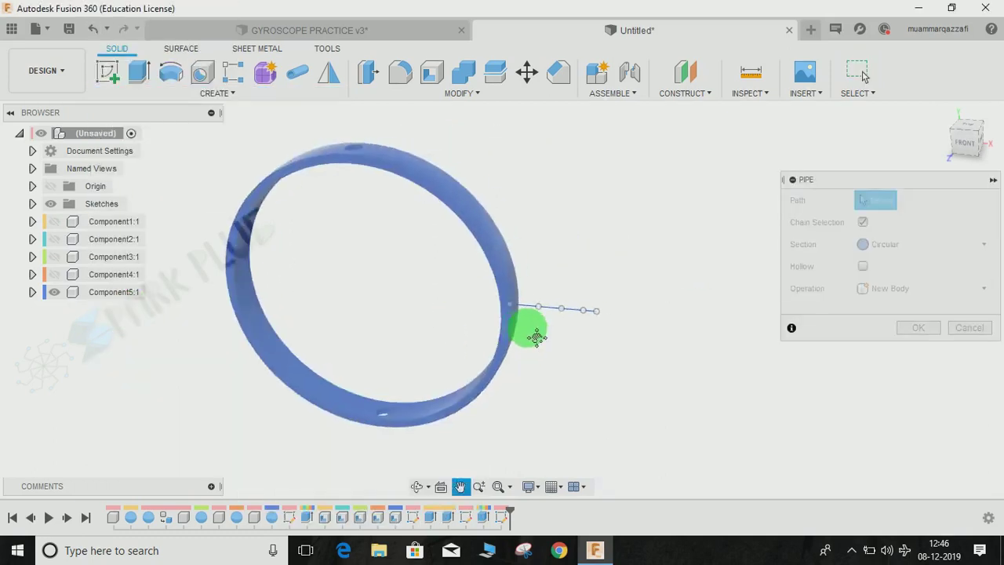
scroll(524, 316, "up", 3)
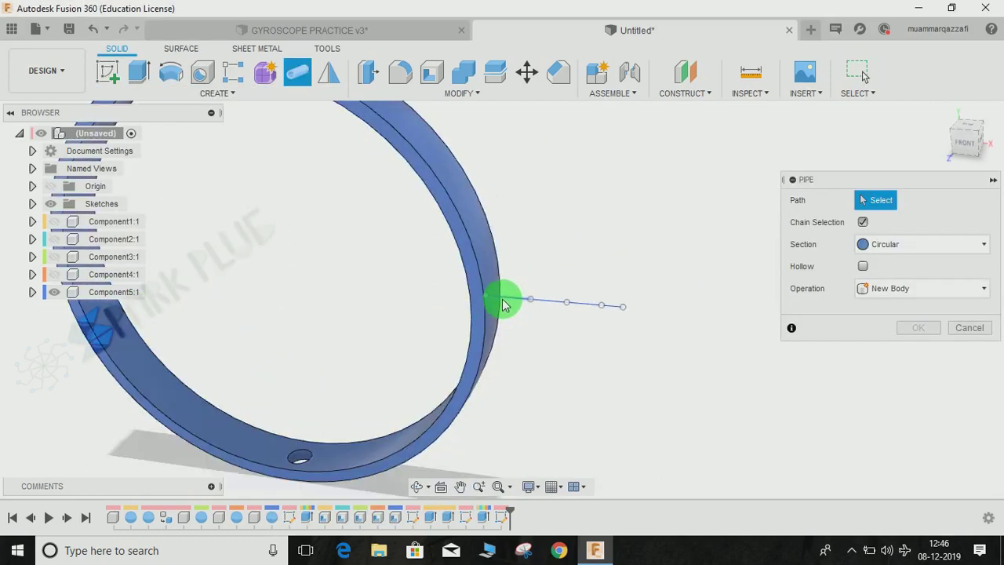
left_click(503, 305)
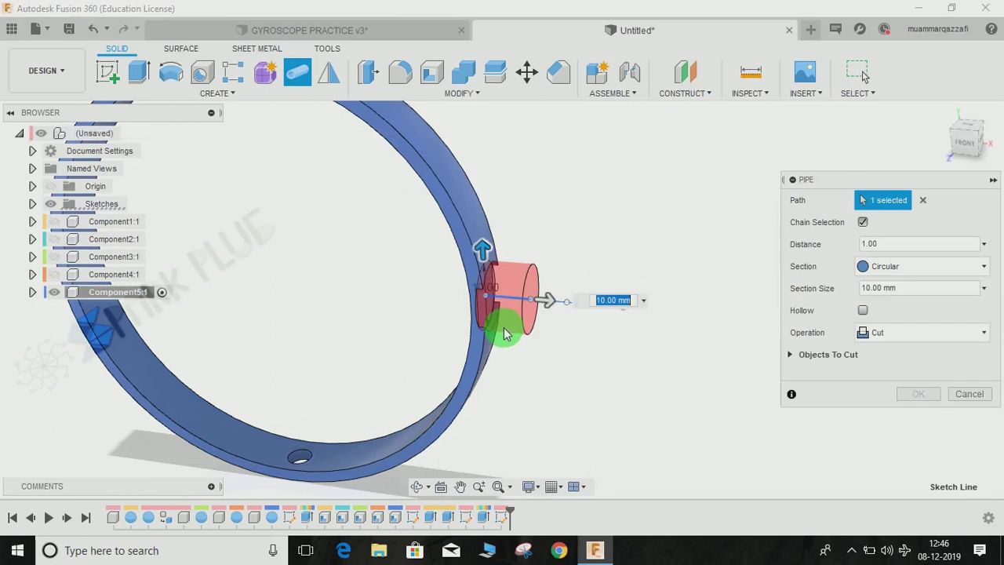
left_click(907, 337)
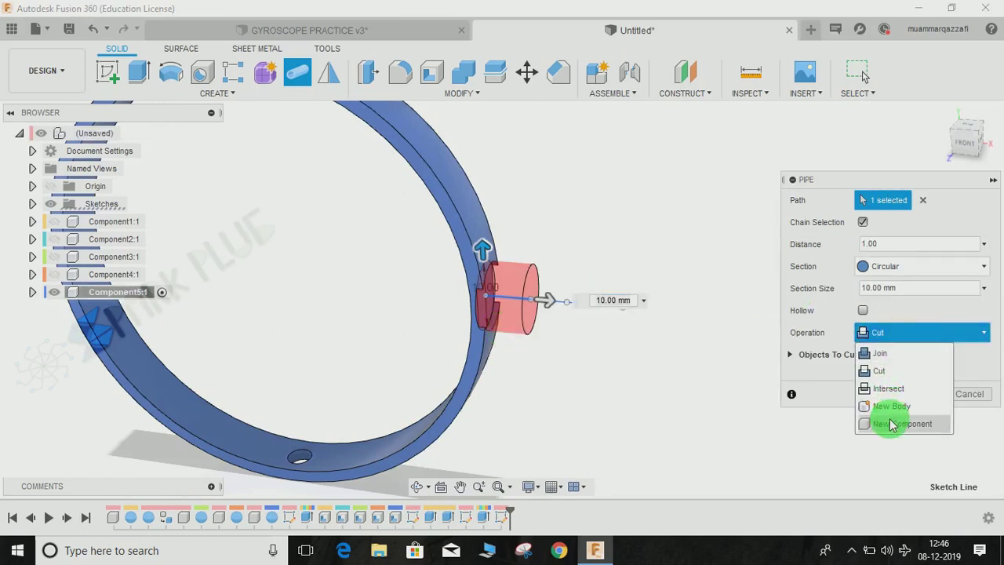
left_click(879, 353)
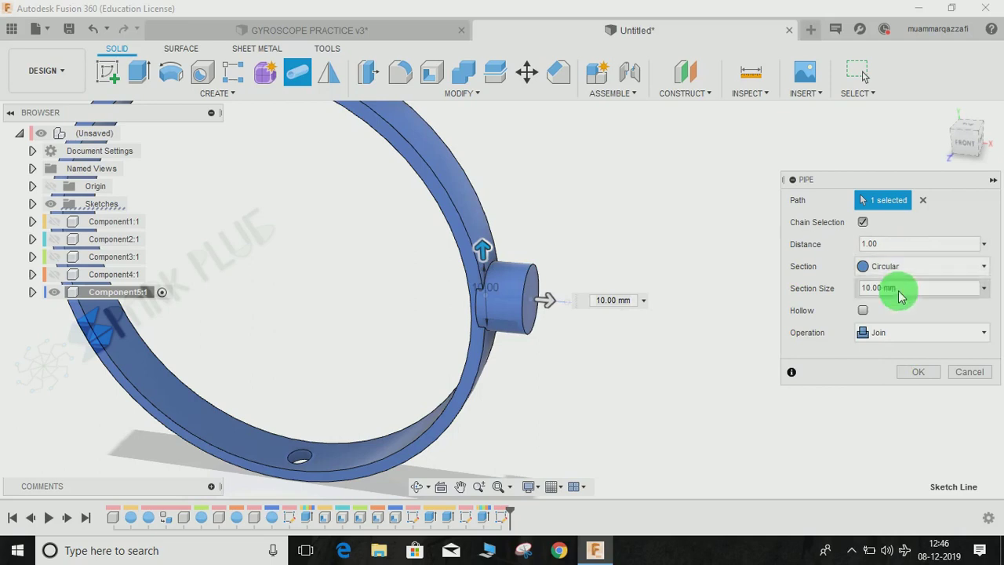
left_click_drag(916, 292, 822, 302)
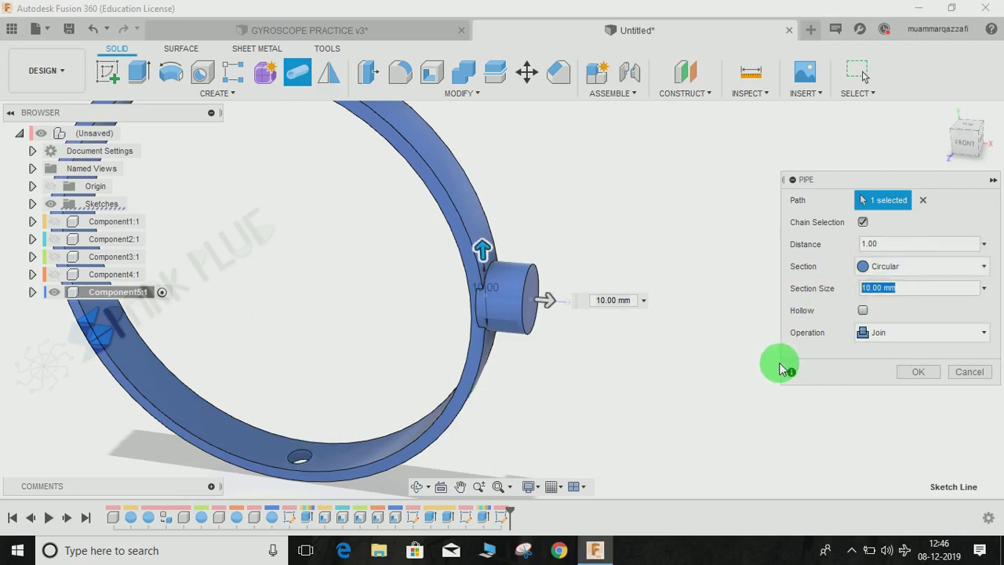
type("4")
key("Return")
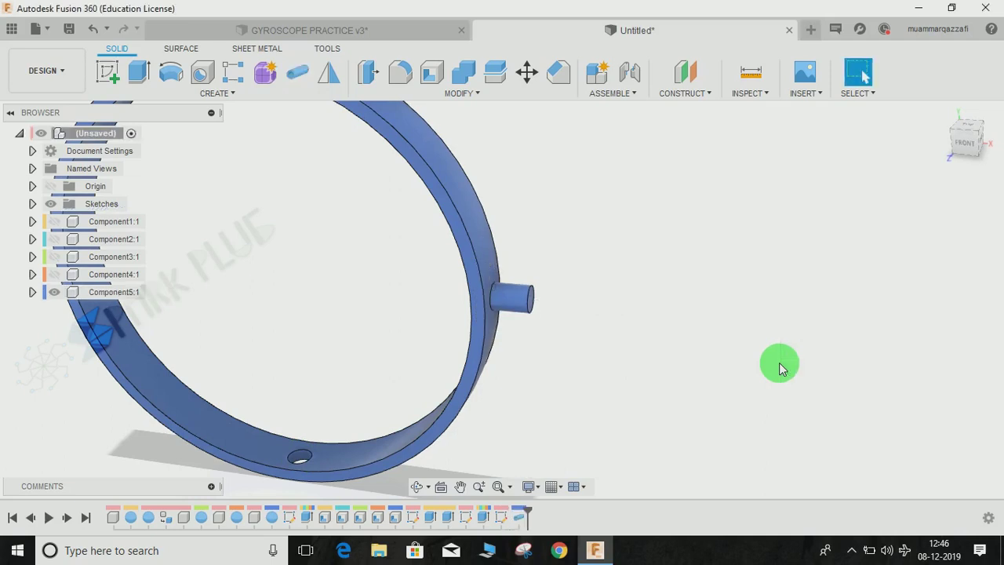
Step: Mirror the pipe feature of Component5's pin across the origin's YZ plane to the opposite side of the ring
middle_click_drag(572, 376, 649, 390)
scroll(649, 390, "down", 1)
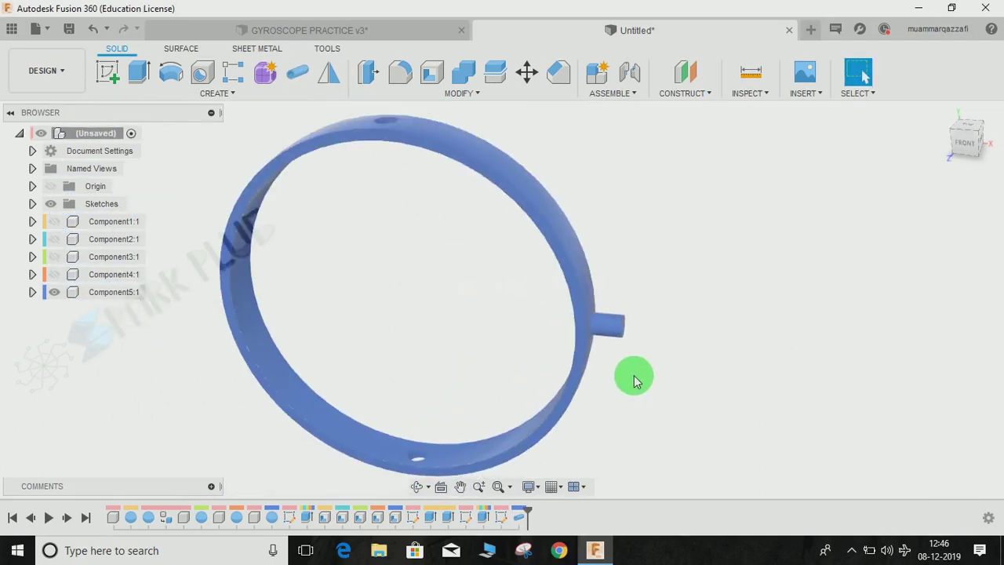
middle_click_drag(564, 329, 535, 321)
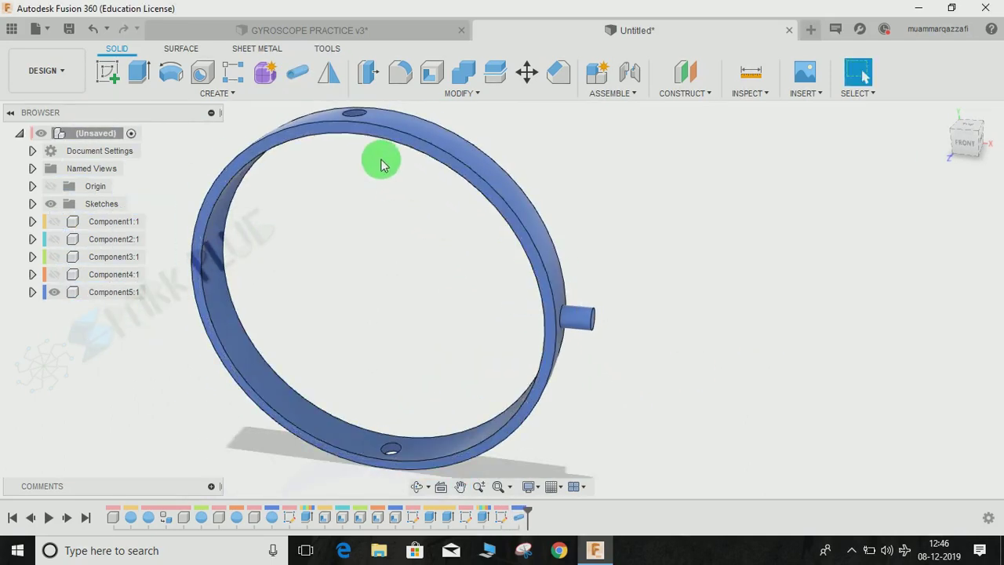
left_click(330, 77)
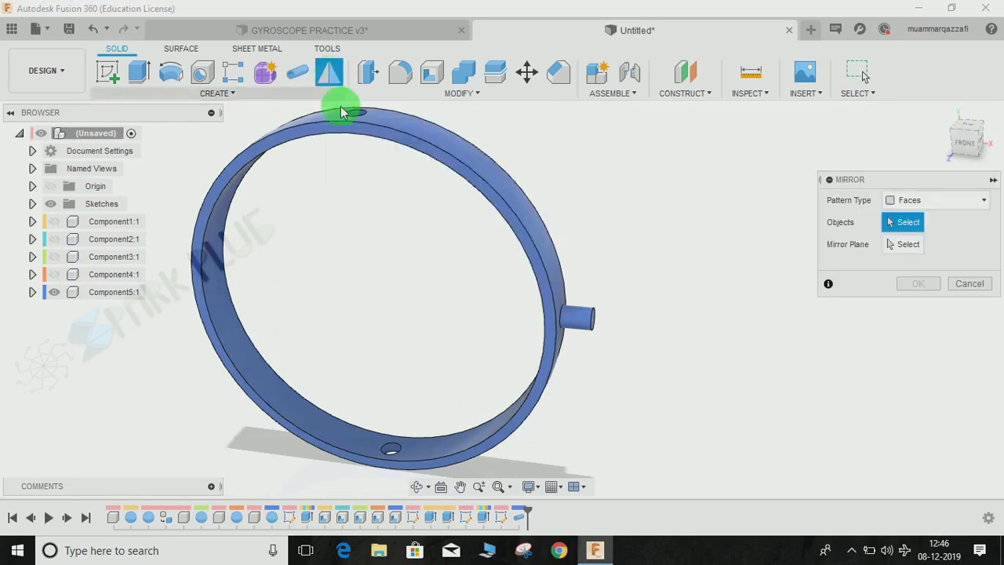
left_click(898, 201)
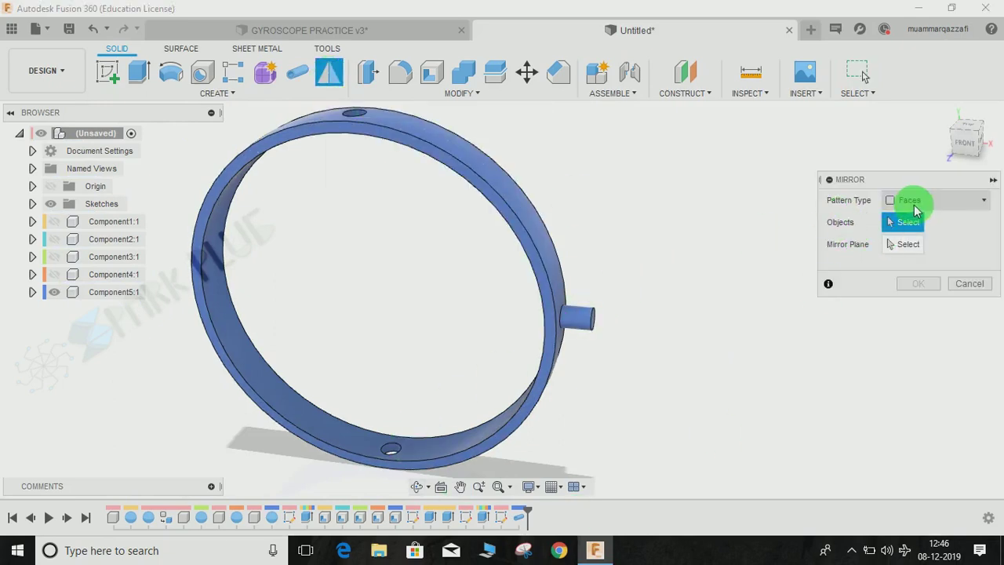
left_click(911, 257)
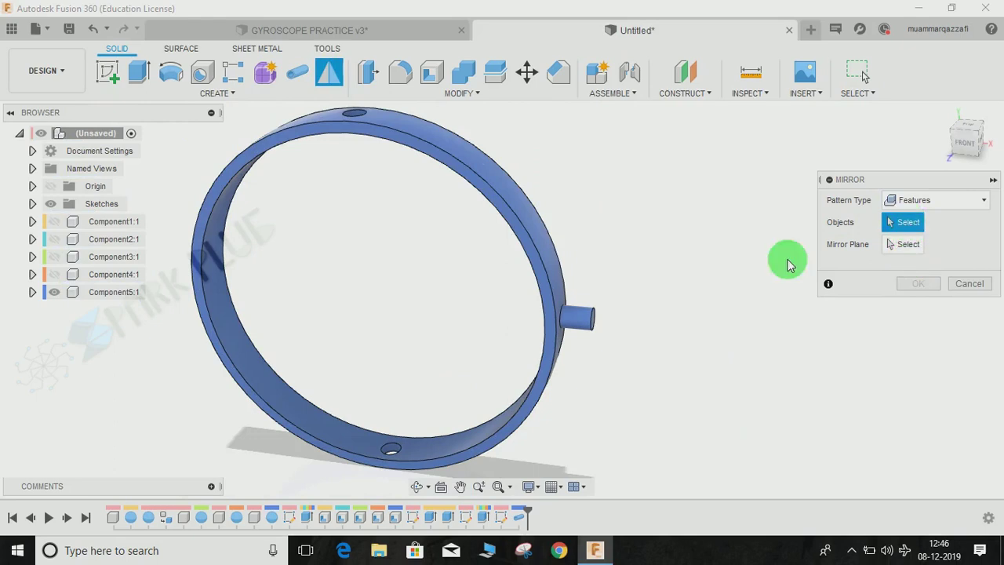
left_click(519, 517)
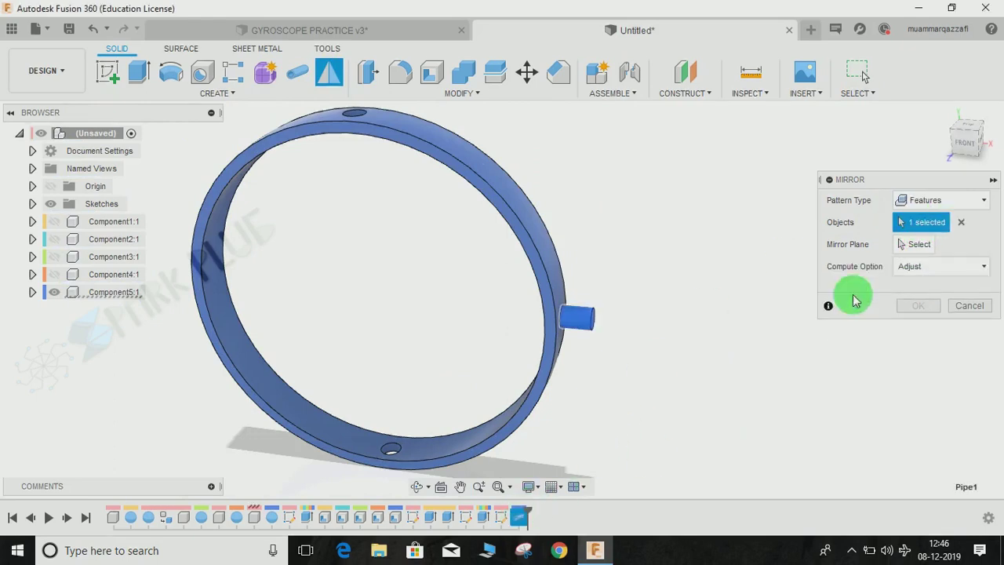
left_click(914, 245)
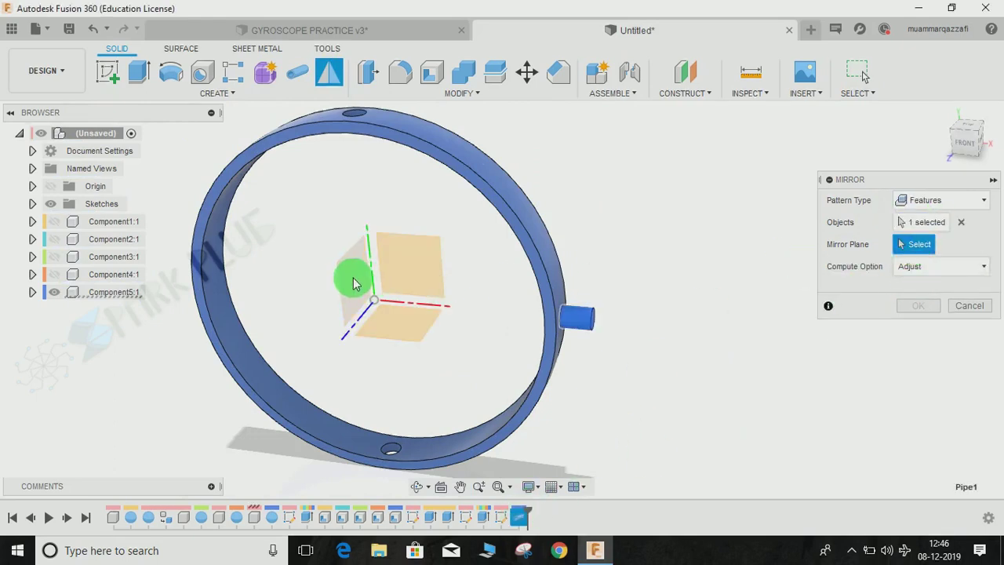
left_click(353, 284)
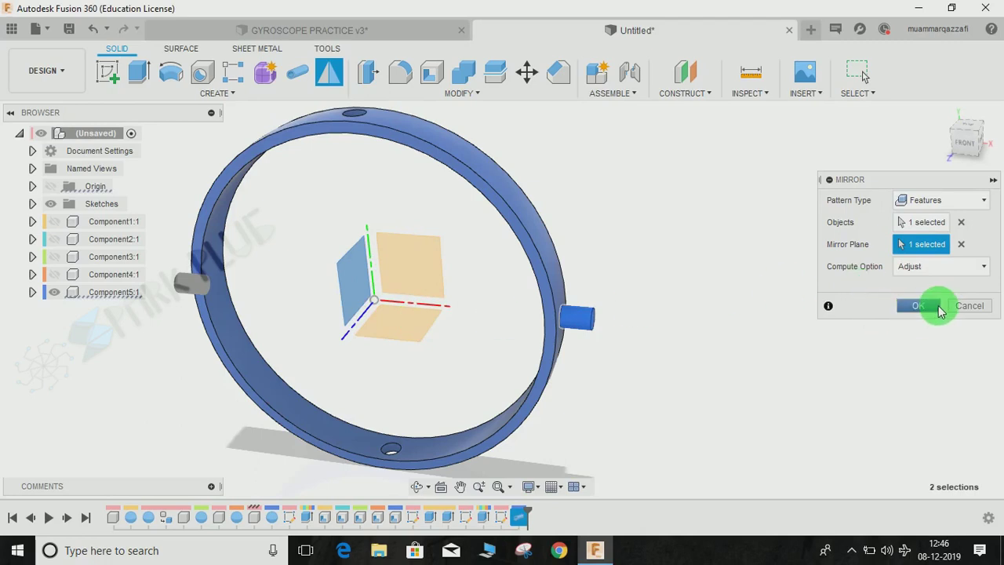
left_click(922, 306)
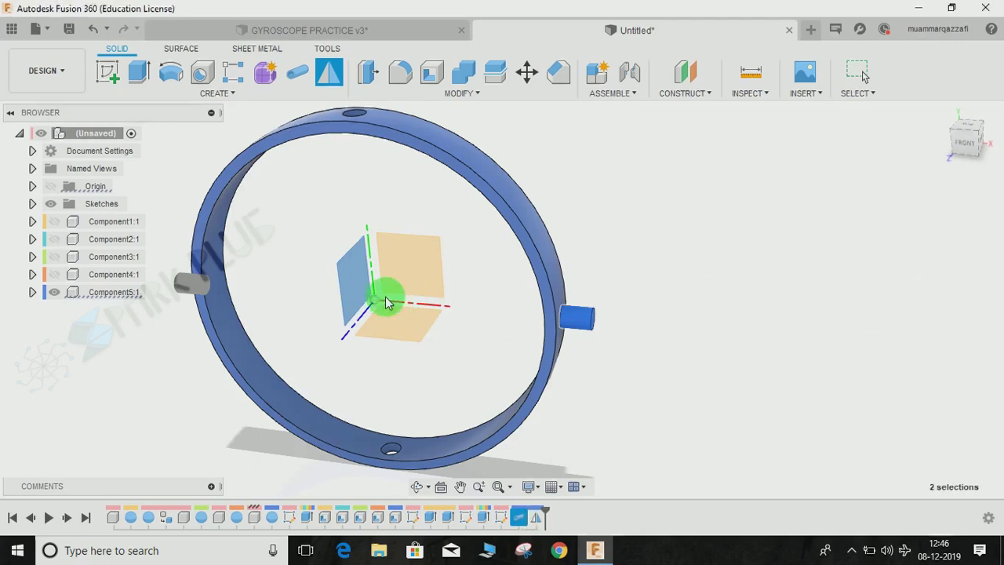
middle_click_drag(359, 307, 385, 304, "shift")
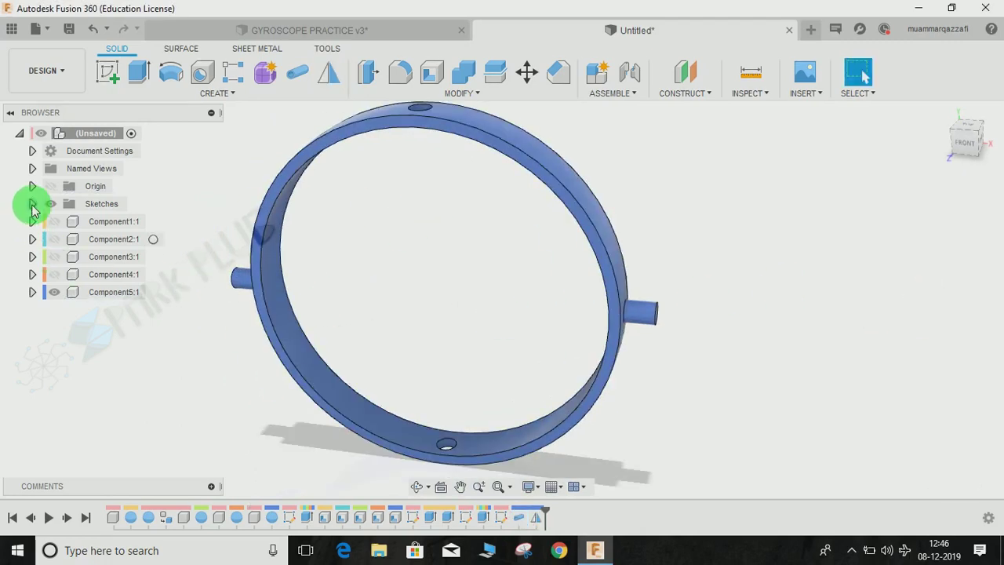
Step: Show Sketch9's axis lines again, hide Component5 and display Component4 for adding its pin
left_click(31, 203)
left_click(64, 275)
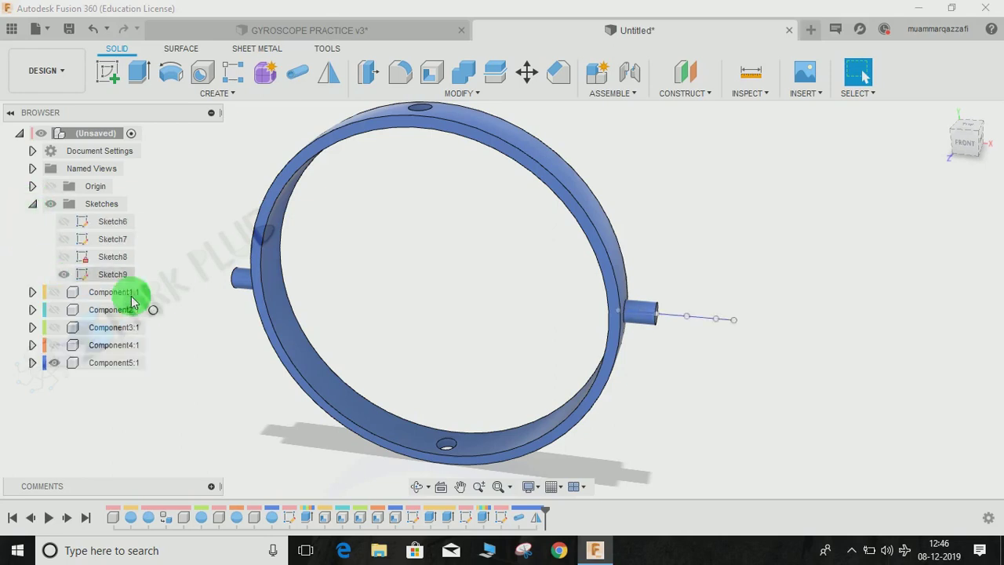
left_click(54, 365)
left_click(53, 363)
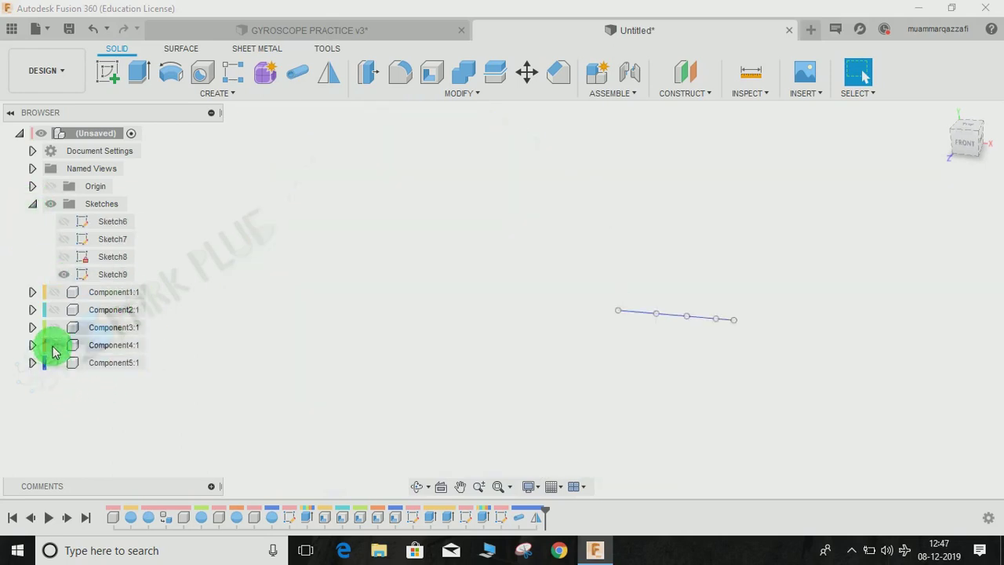
left_click(54, 344)
middle_click_drag(341, 313, 282, 333, "shift")
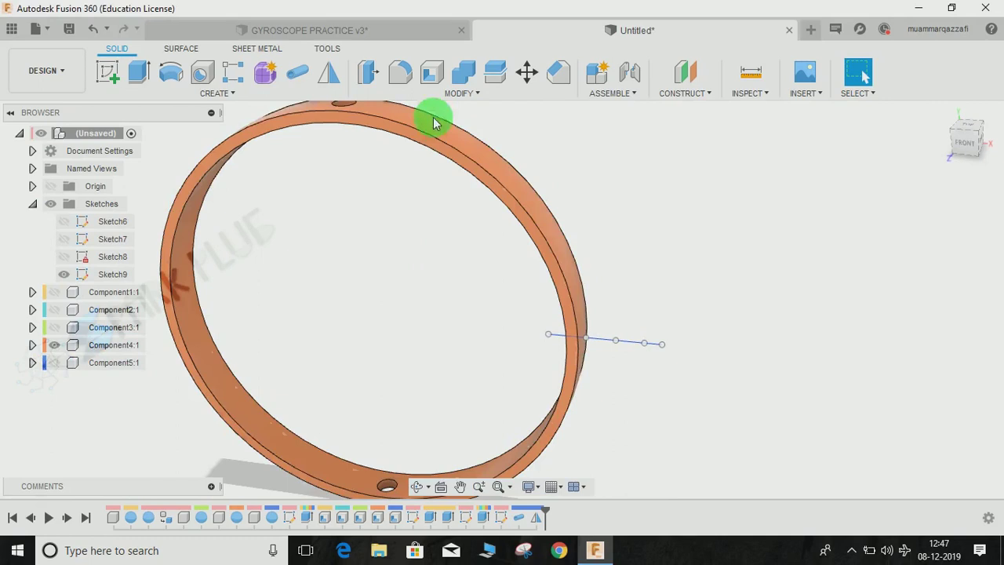
Step: Create a circular pipe with a 4 mm section along the second sketch line, joined to Component4's ring
left_click(292, 76)
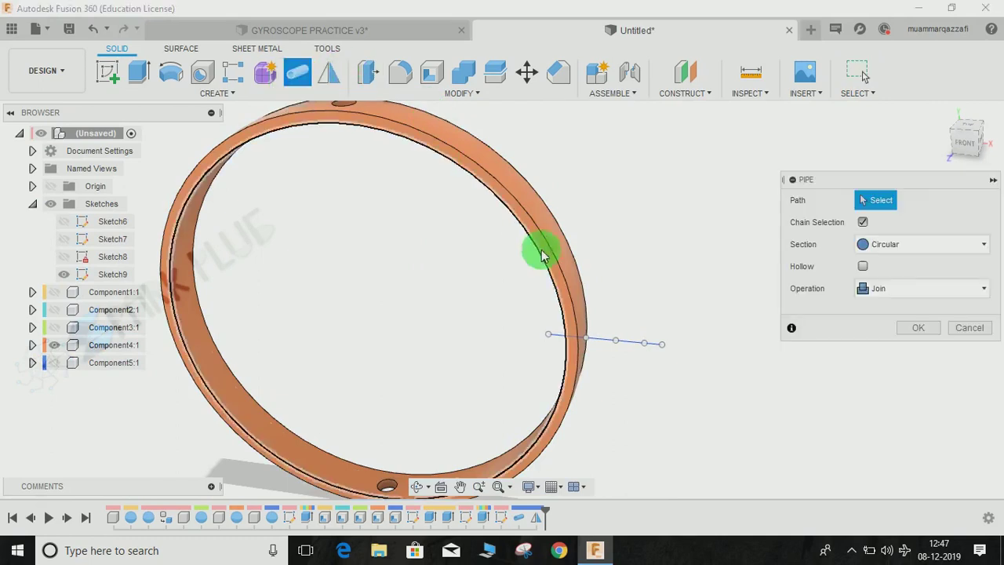
left_click(598, 345)
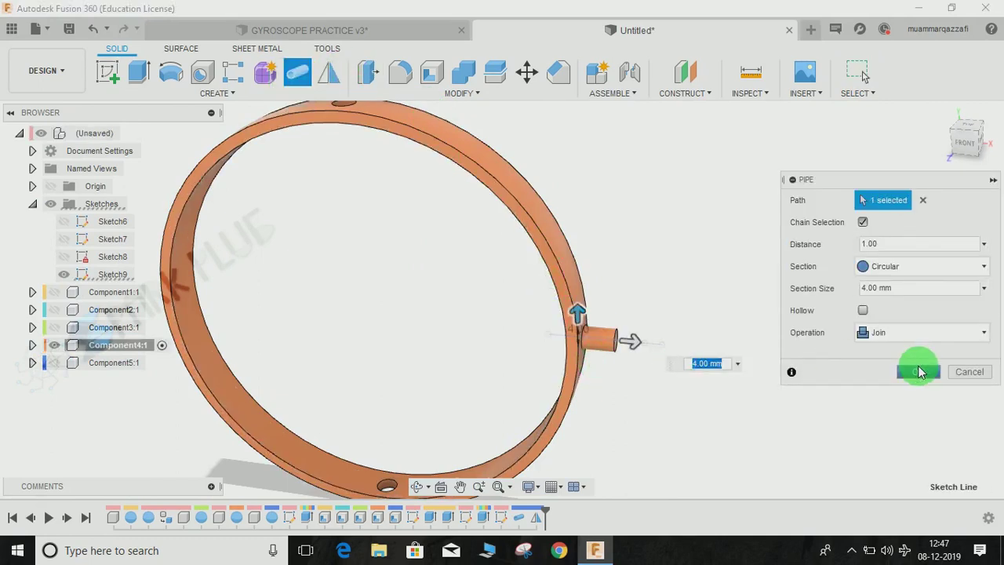
left_click(920, 372)
Step: Mirror the pipe feature of Component4's pin across the origin's YZ plane to the ring's opposite side
left_click(329, 72)
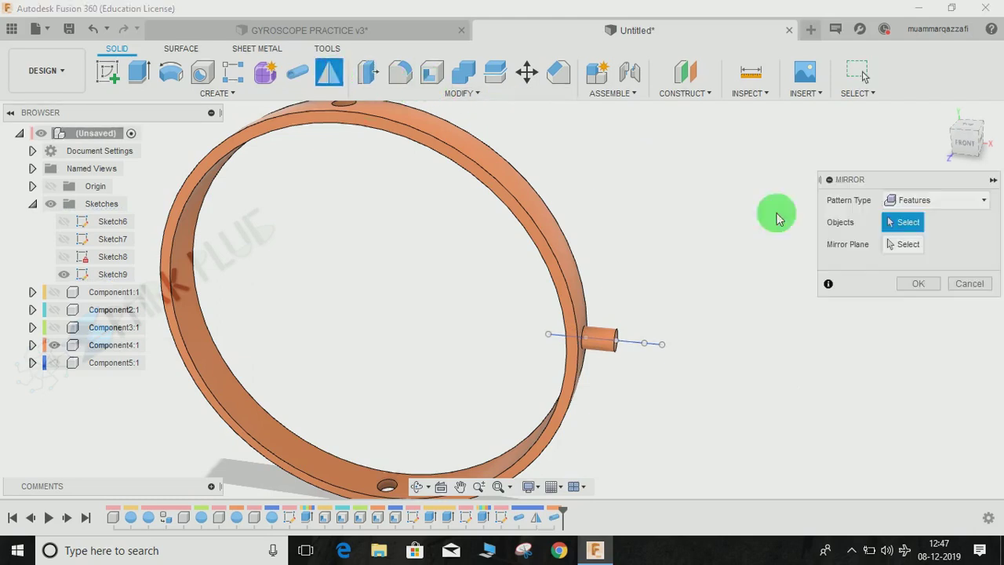
left_click(556, 518)
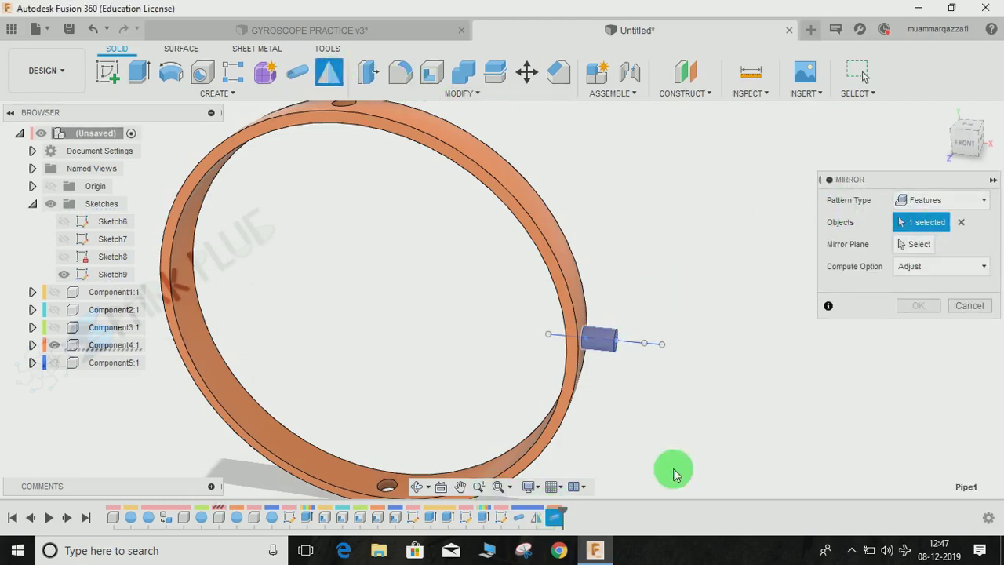
left_click(918, 245)
left_click(346, 303)
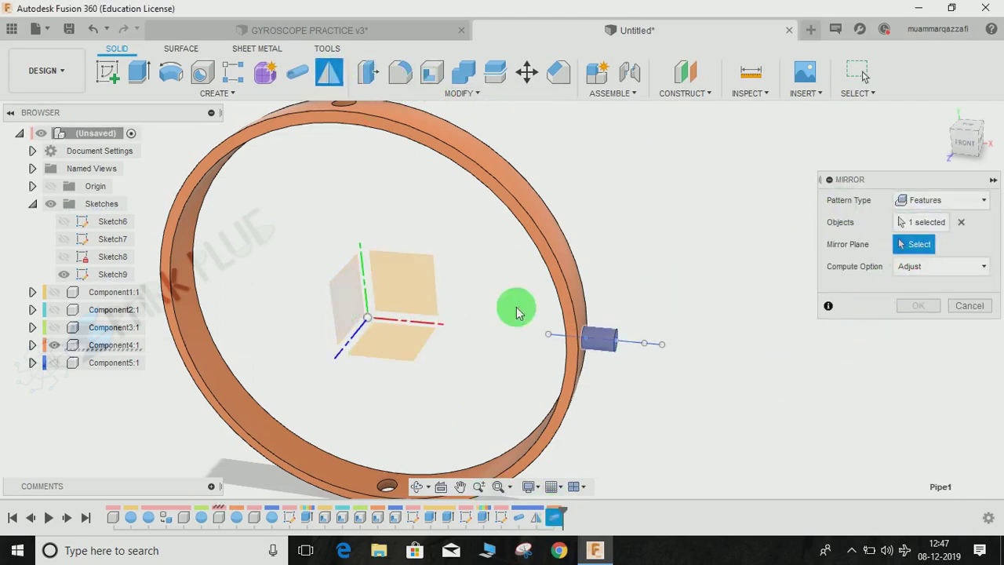
left_click(920, 308)
middle_click_drag(366, 296, 435, 287)
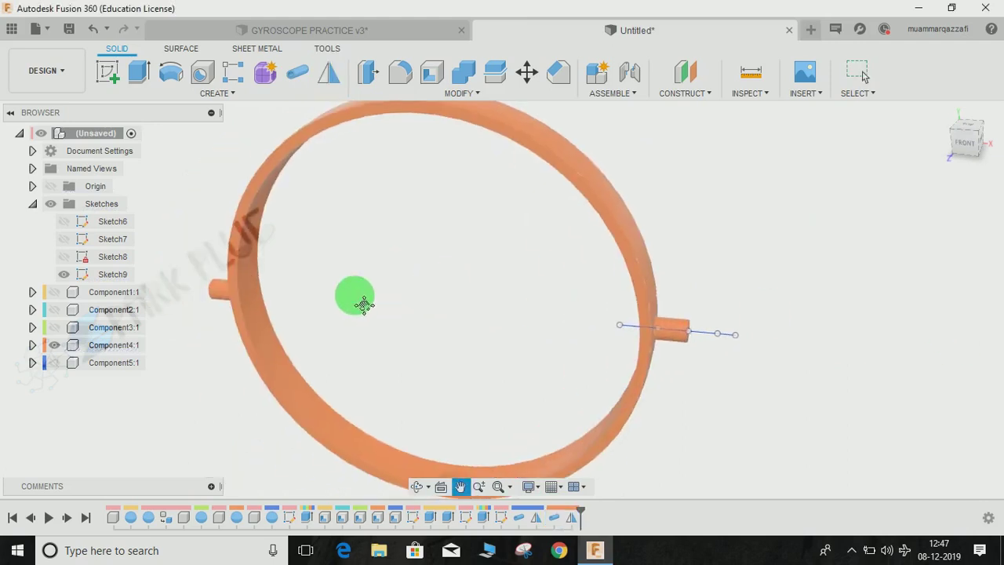
Step: Show Component3 in place of Component4 and join a 4 mm circular pipe to its ring along the third sketch line
left_click(54, 344)
left_click(54, 328)
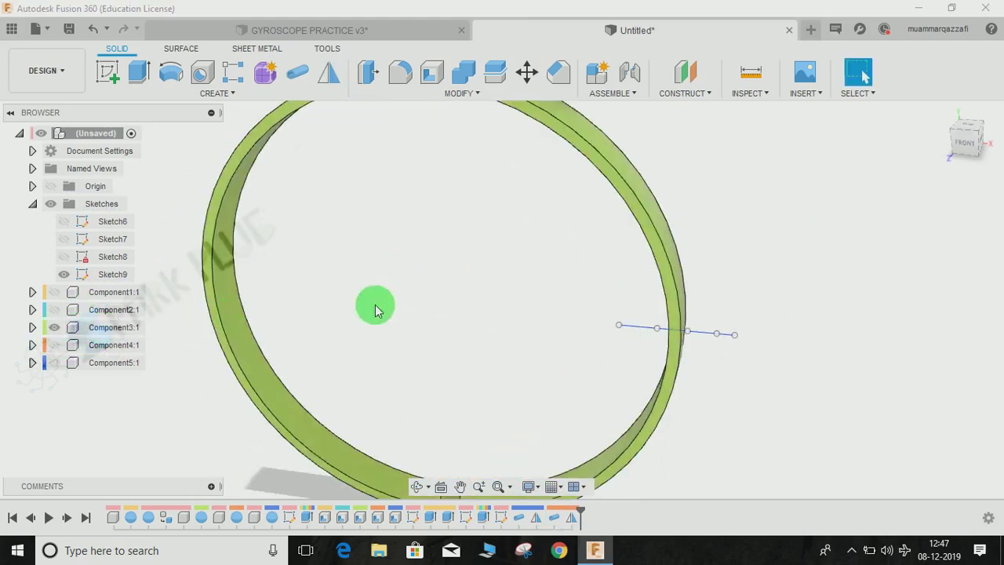
middle_click_drag(376, 309, 326, 322)
left_click(298, 77)
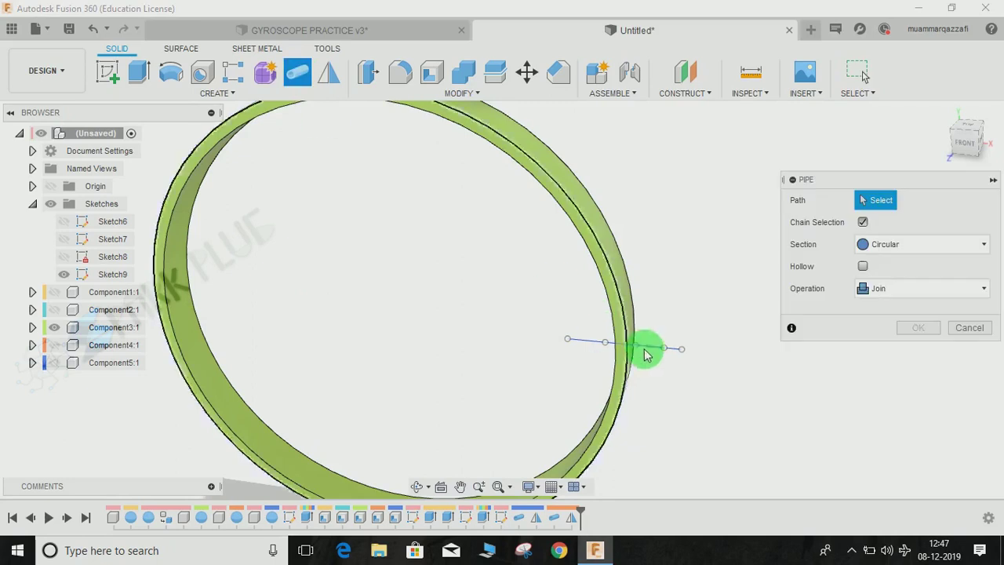
left_click(648, 349)
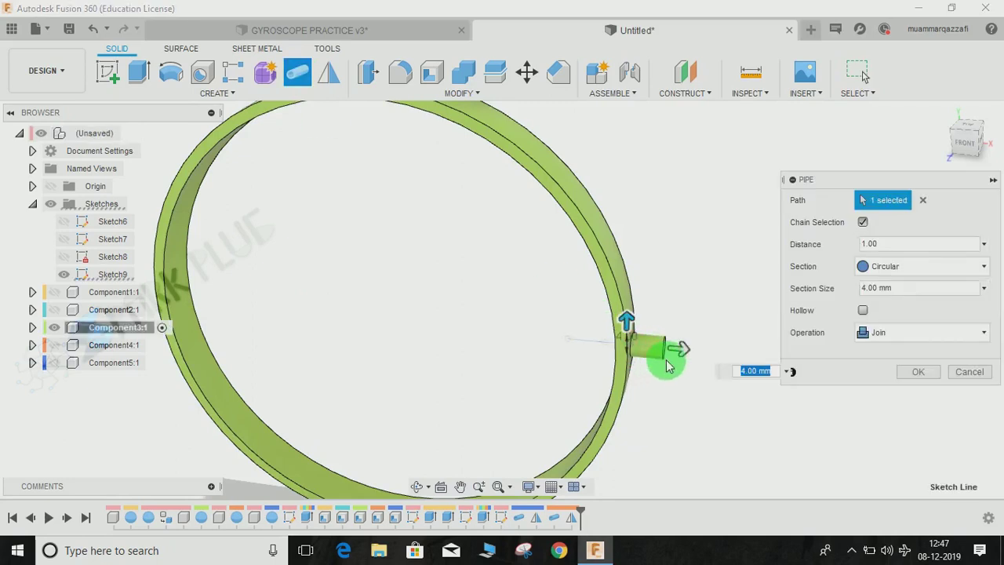
left_click(920, 372)
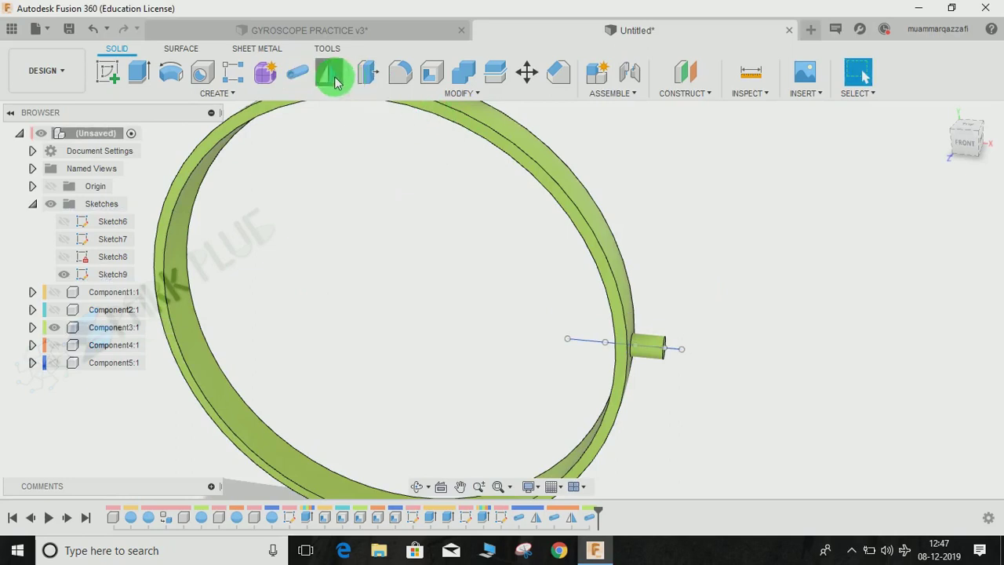
Step: Mirror the pipe feature of Component3's pin across the origin's YZ plane to the ring's opposite side
left_click(330, 73)
left_click(594, 522)
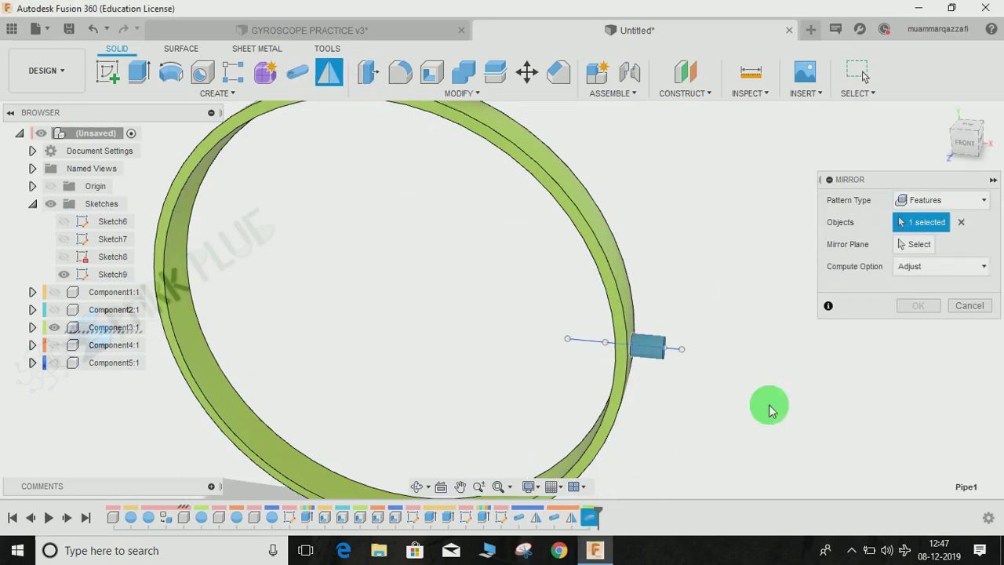
left_click(914, 244)
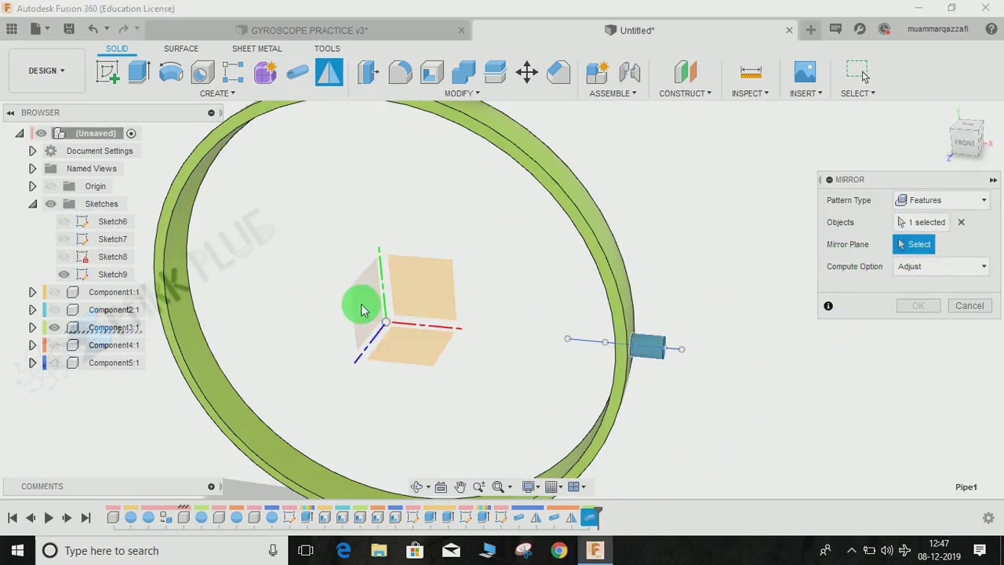
left_click(361, 310)
left_click(916, 309)
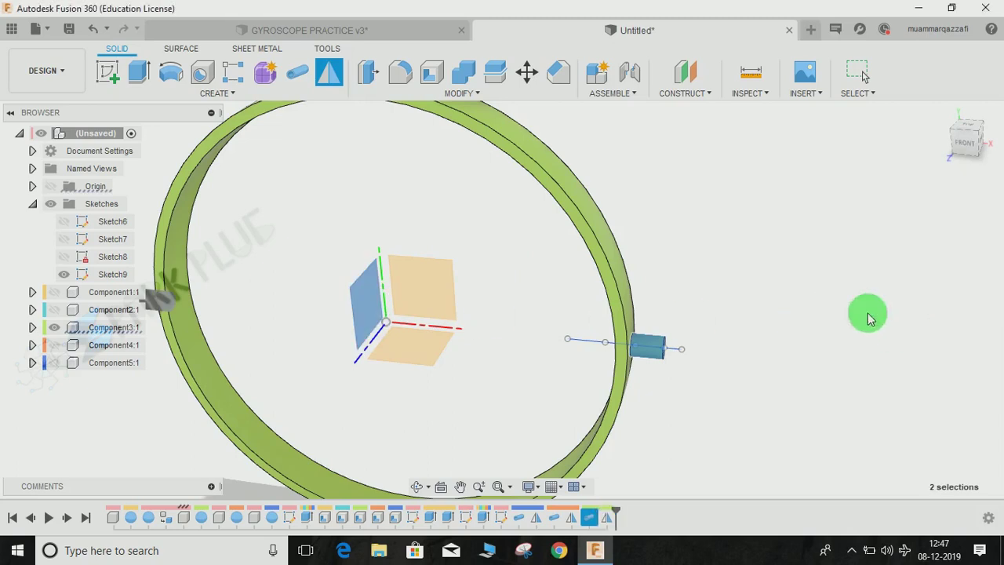
middle_click_drag(459, 294, 452, 296, "shift")
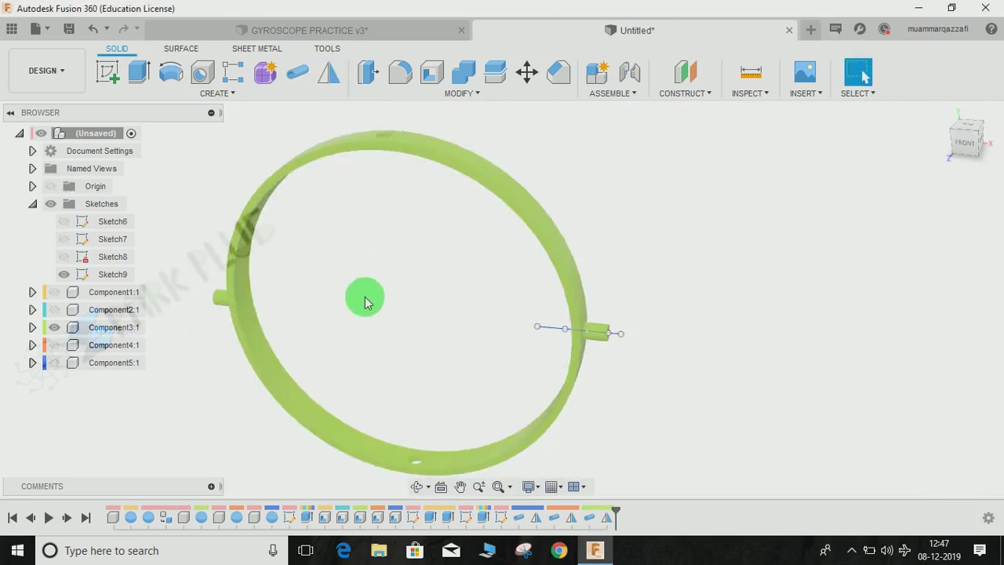
Step: Show Component2 in place of Component3 and join a 4 mm circular pipe to its ring along the outermost sketch line
left_click(54, 326)
left_click(53, 310)
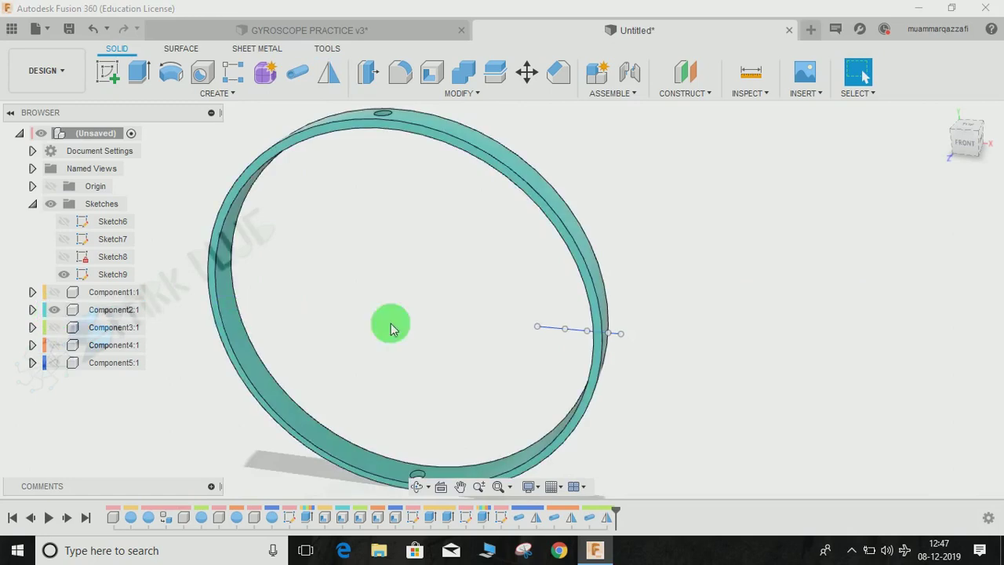
scroll(572, 332, "up", 2)
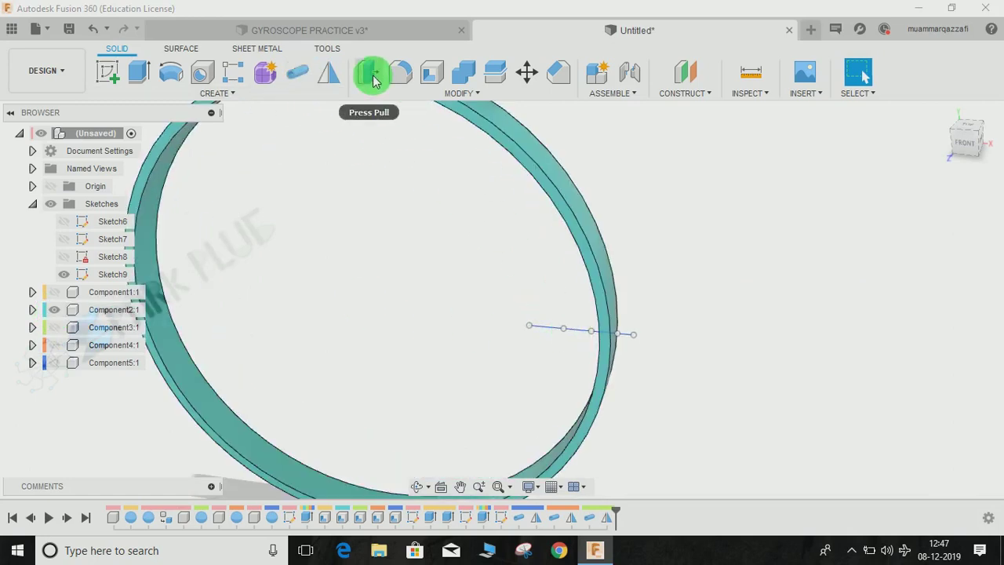
left_click(298, 74)
scroll(623, 330, "up", 2)
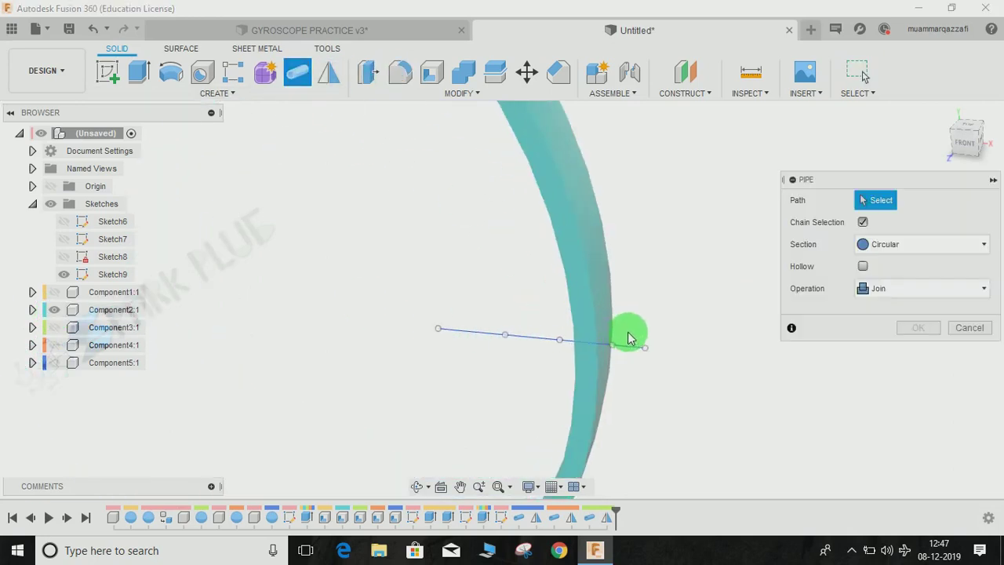
left_click(632, 353)
scroll(664, 302, "down", 2)
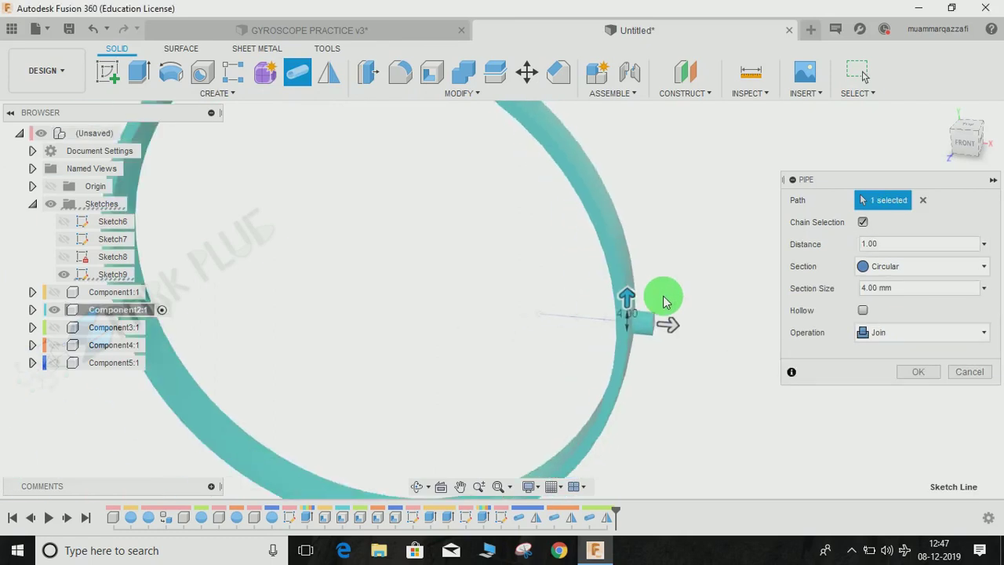
scroll(670, 310, "down", 2)
scroll(668, 313, "up", 4)
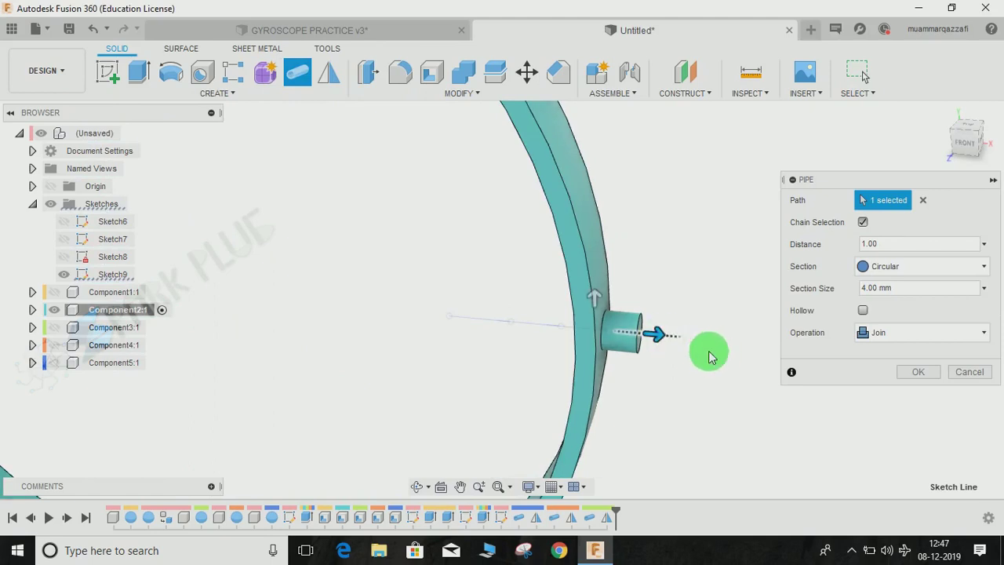
scroll(709, 351, "down", 3)
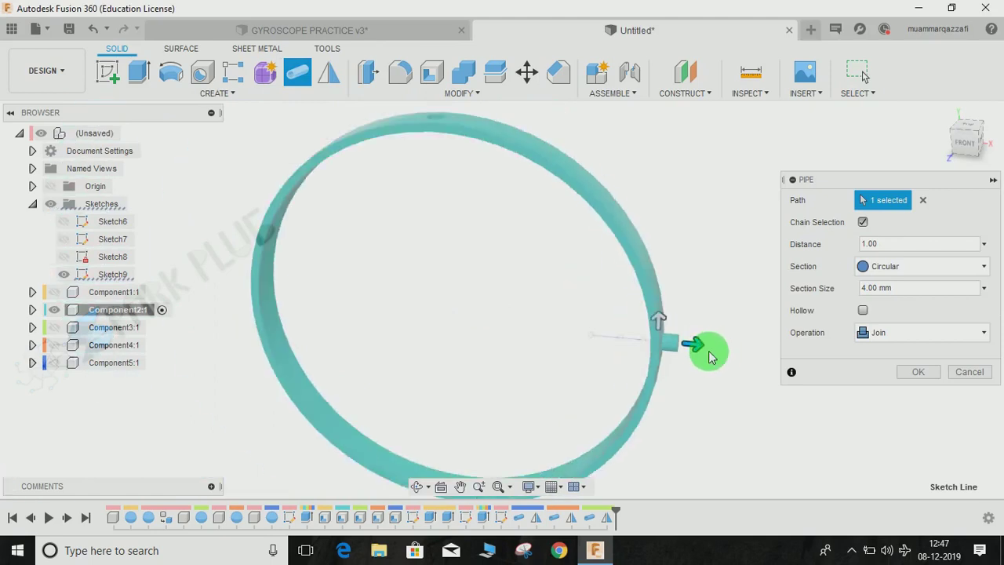
left_click(919, 373)
Step: Mirror the pipe feature of Component2's pin to the ring's opposite side
left_click(329, 72)
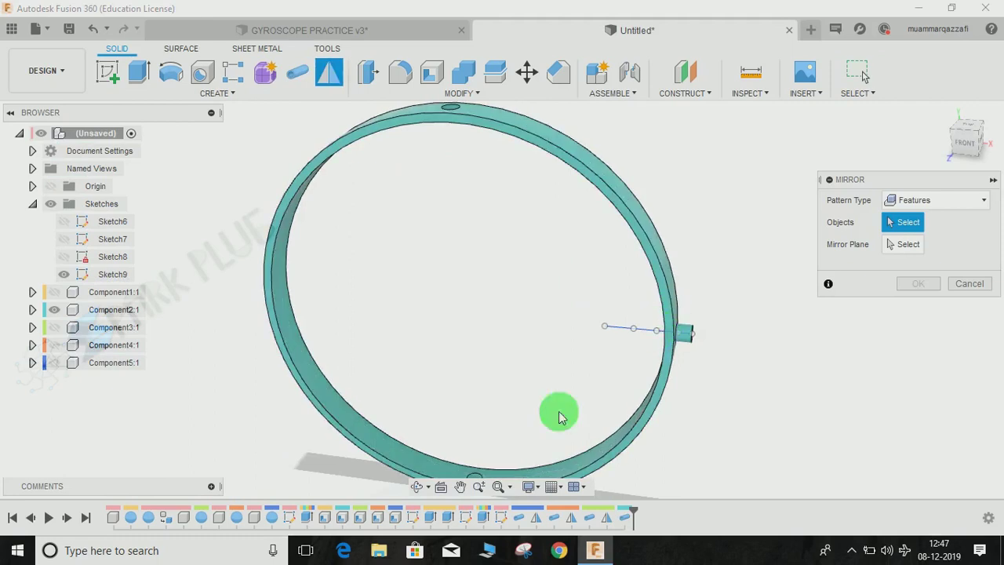
left_click(634, 519)
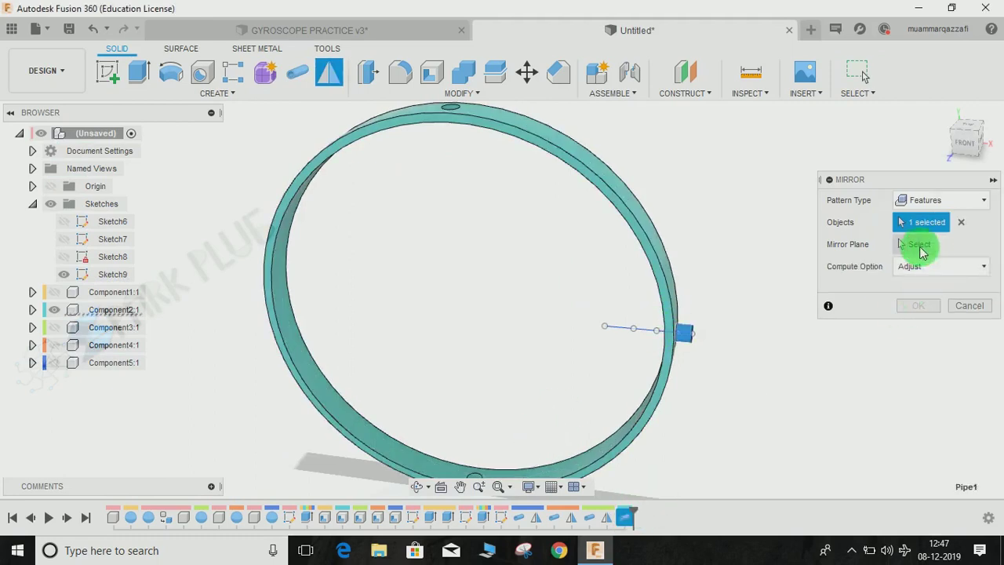
left_click(921, 312)
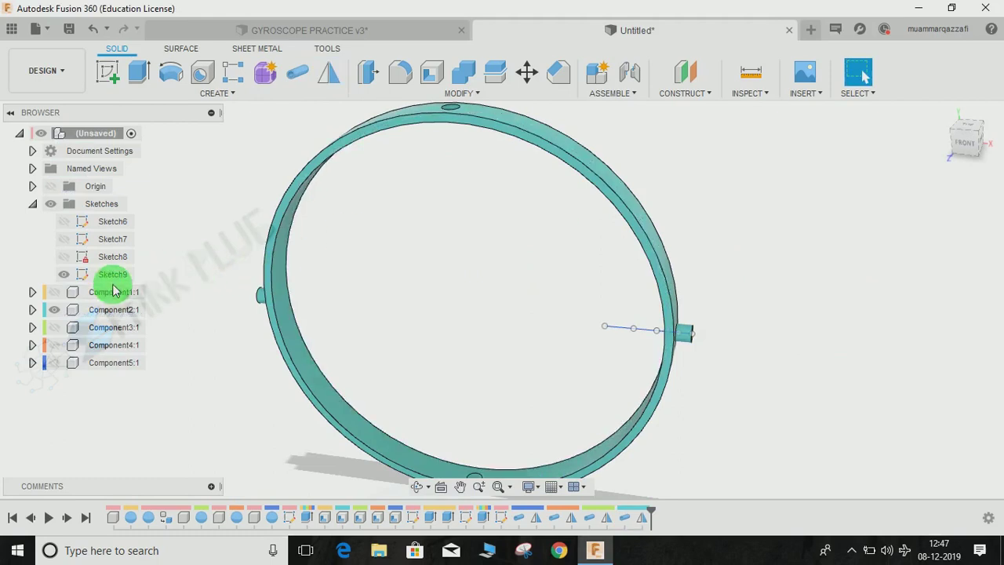
Step: Show all five components together and hide the sketches
left_click(54, 292)
left_click(54, 309)
left_click(54, 327)
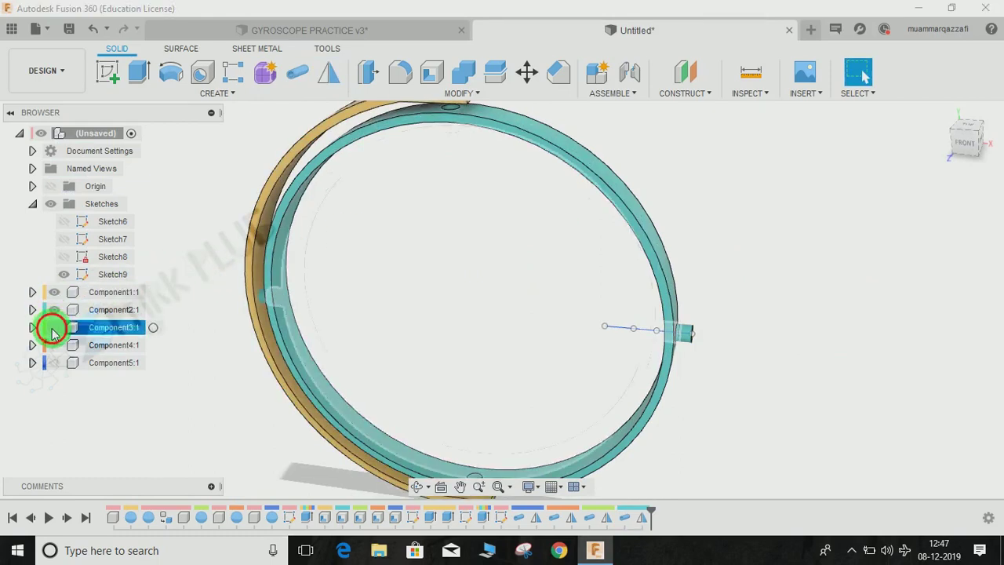
left_click(54, 344)
left_click(54, 362)
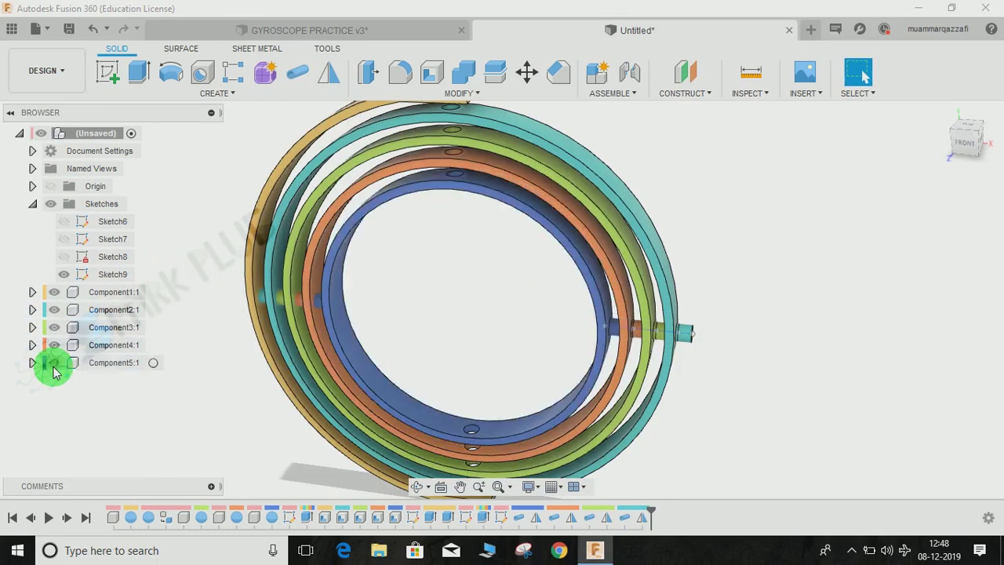
middle_click_drag(200, 383, 396, 358, "shift")
scroll(396, 358, "down", 2)
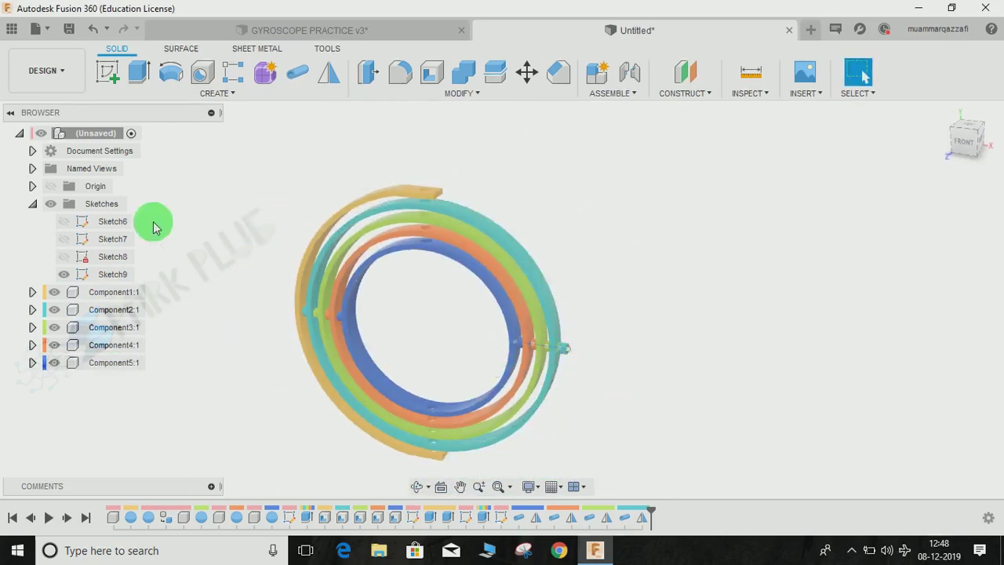
left_click(33, 205)
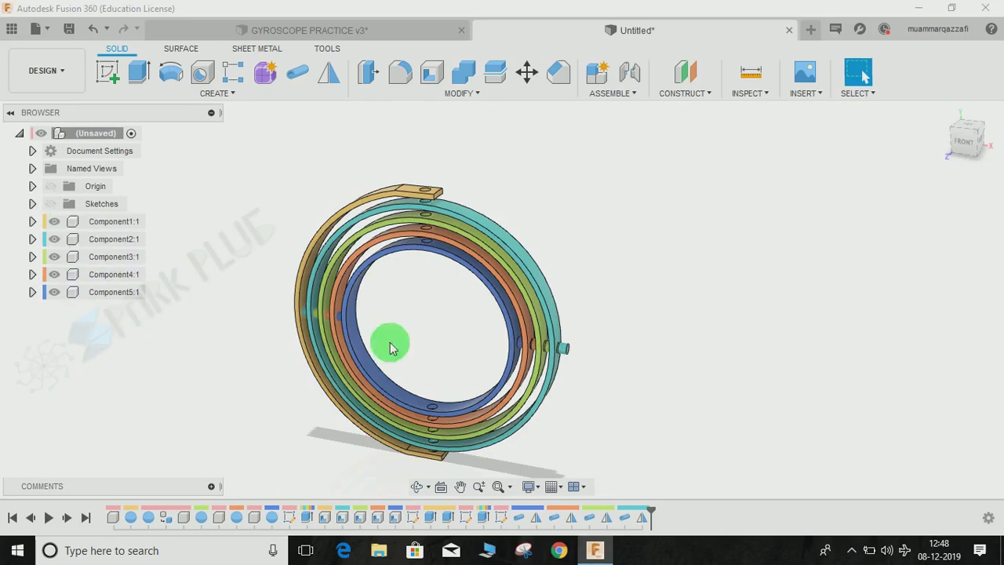
mouse_move(387, 341)
middle_mouse_down("shift")
mouse_move(417, 347)
mouse_move(375, 240)
middle_mouse_up("shift")
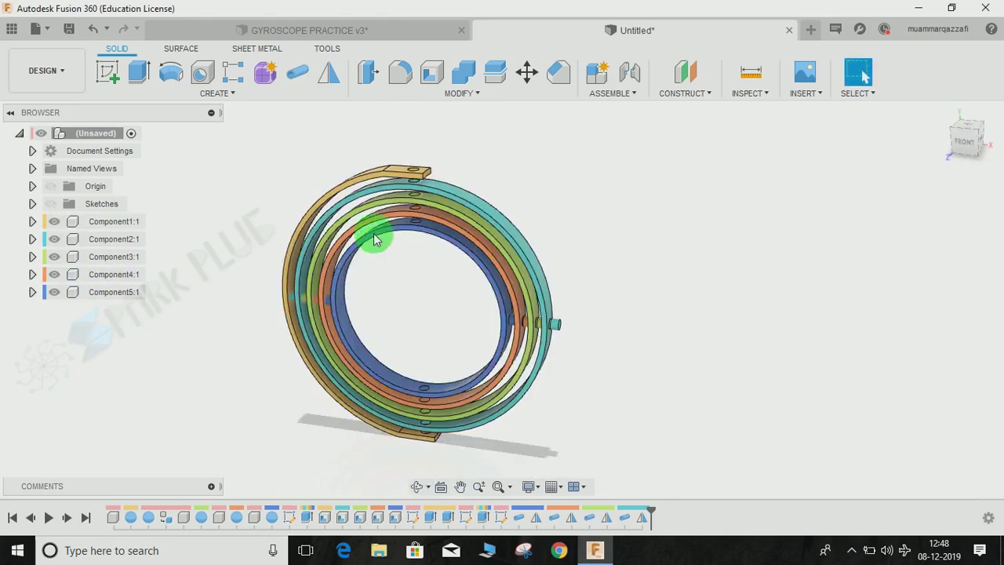
Step: Examine how the rings connect in the finished GYROSCOPE PRACTICE v3 design, and return to the untitled design
left_click(353, 29)
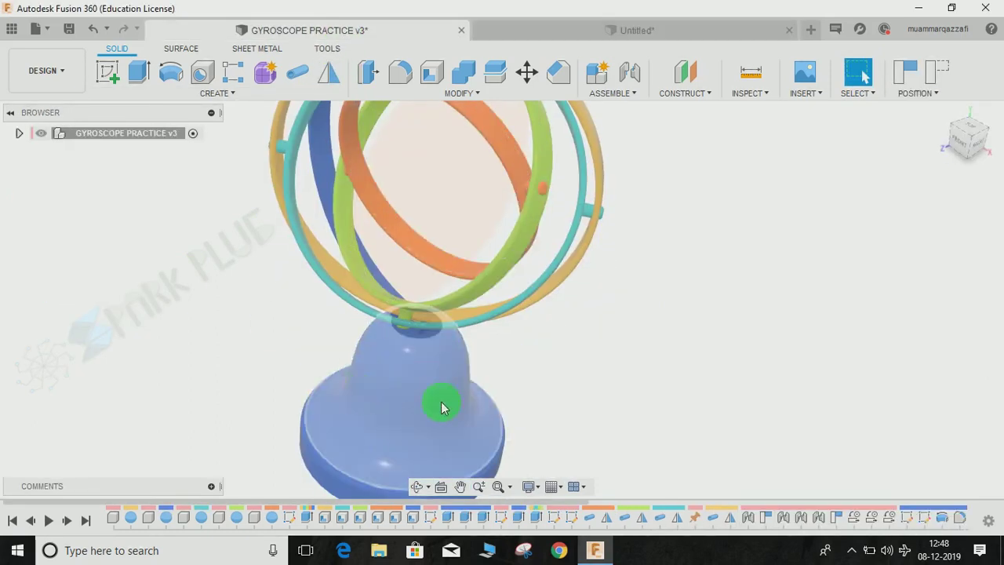
scroll(412, 339, "down", 2)
middle_click_drag(363, 175, 408, 143)
left_click(601, 30)
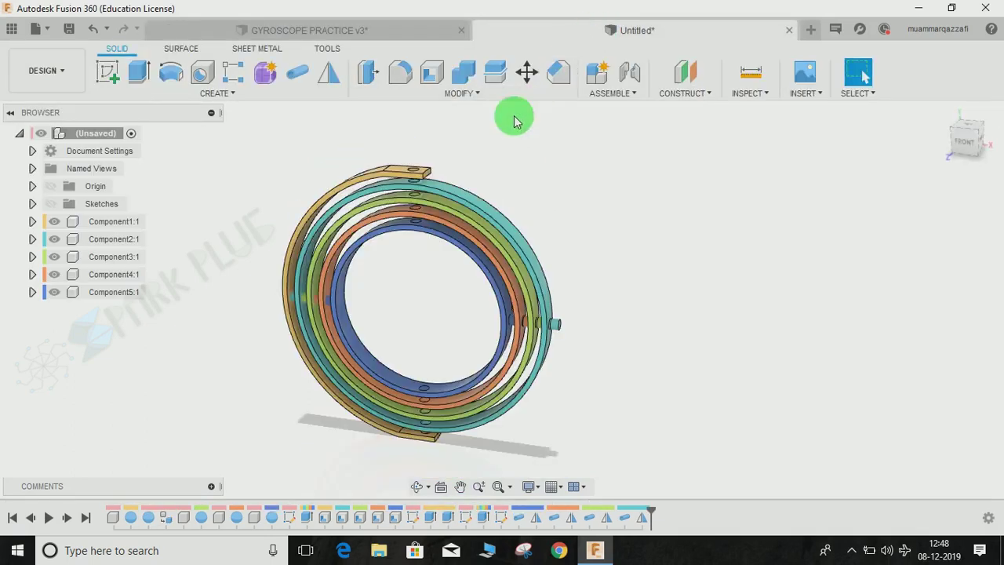
left_click_drag(357, 182, 355, 234)
left_click_drag(449, 269, 634, 298)
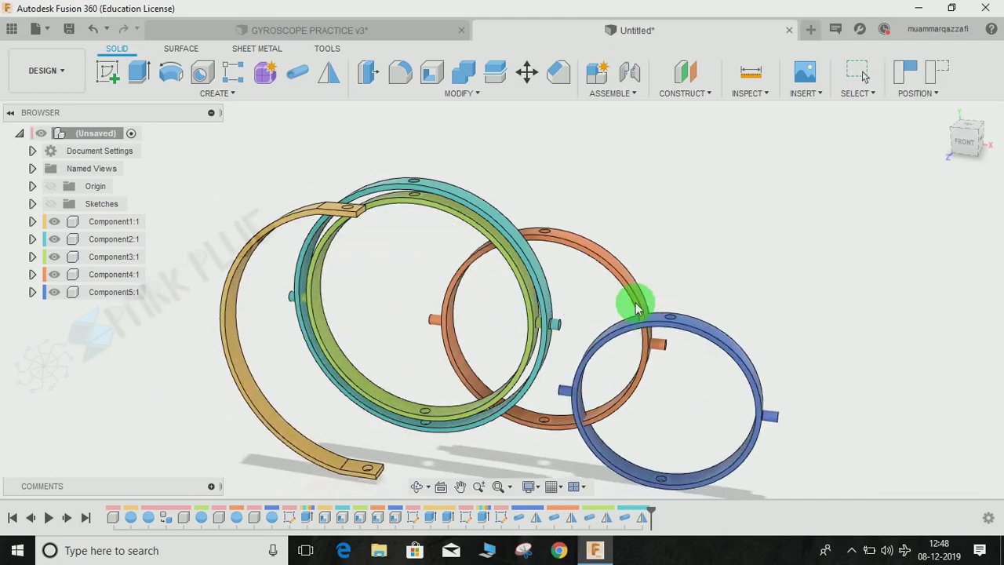
left_click_drag(538, 202, 769, 202)
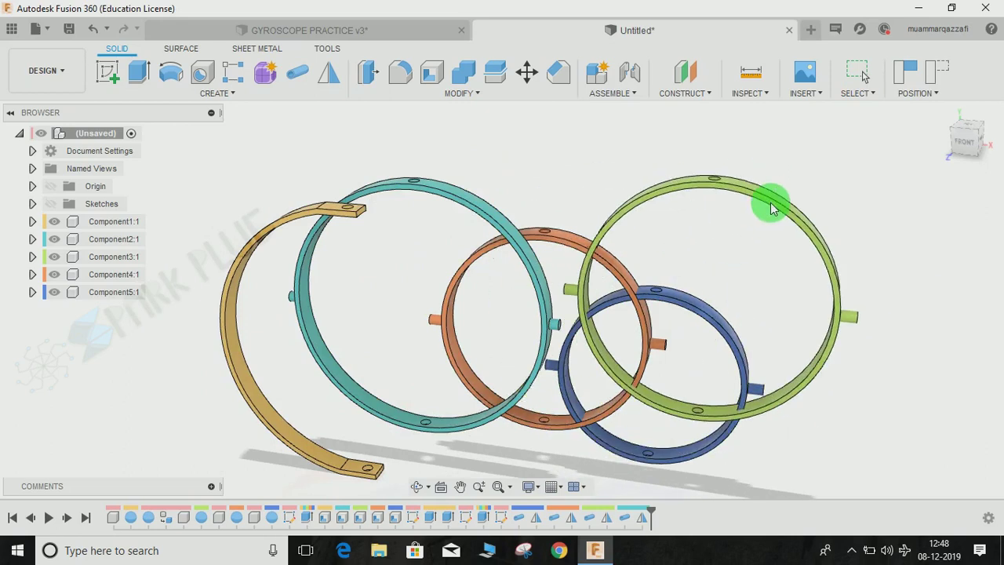
middle_click_drag(619, 229, 658, 206)
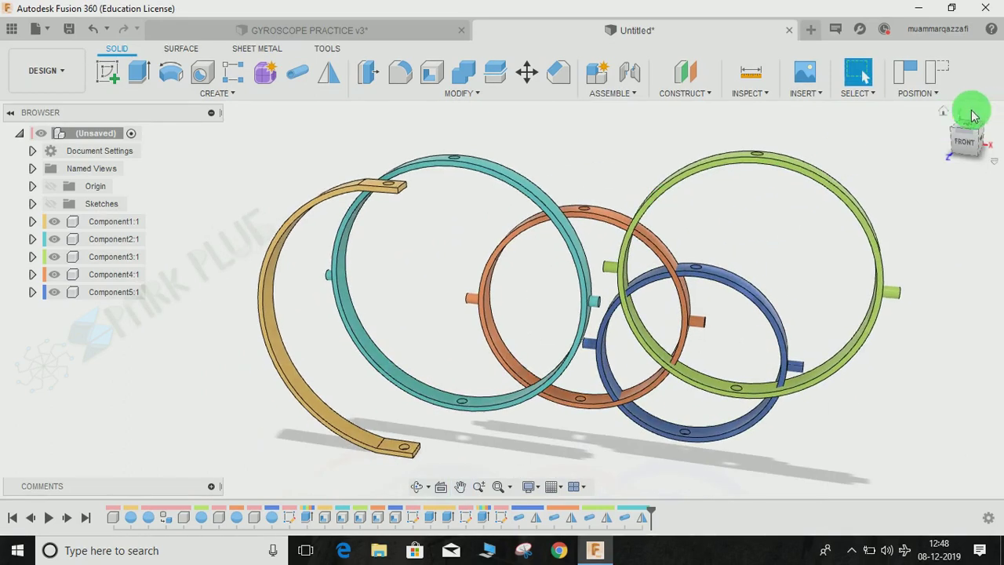
left_click(936, 74)
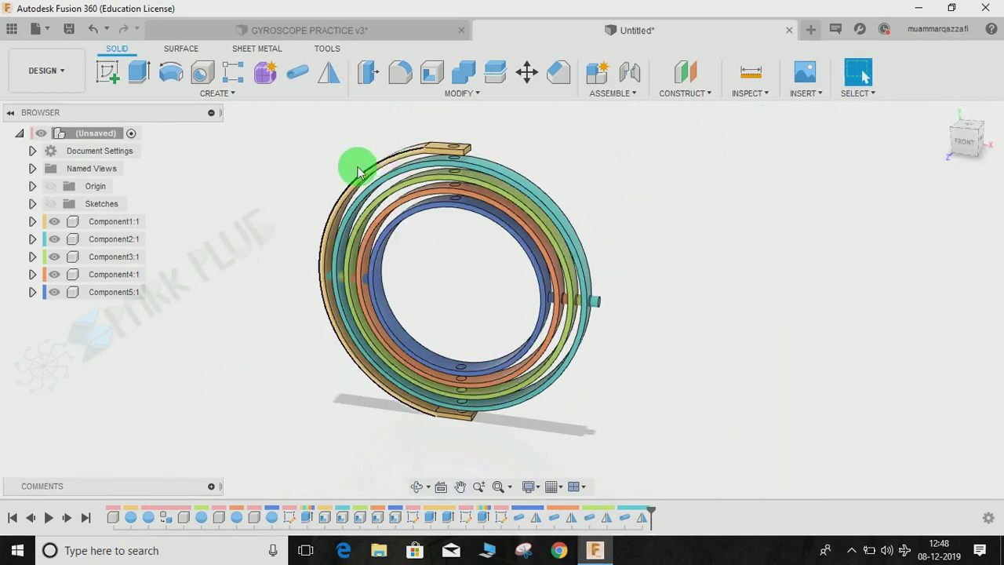
Step: Ground Component1, the outer supporting arc
left_click(118, 221)
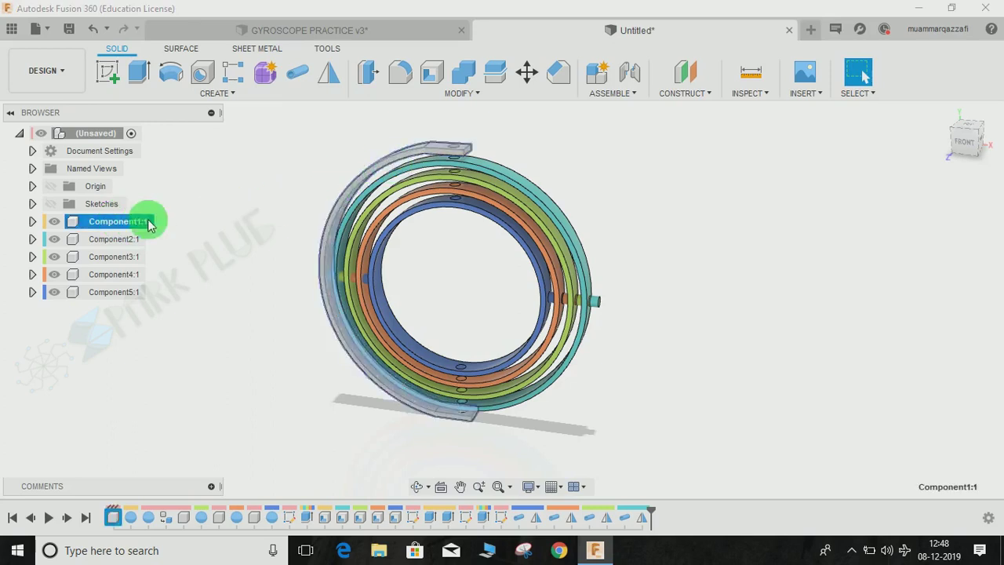
right_click(121, 224)
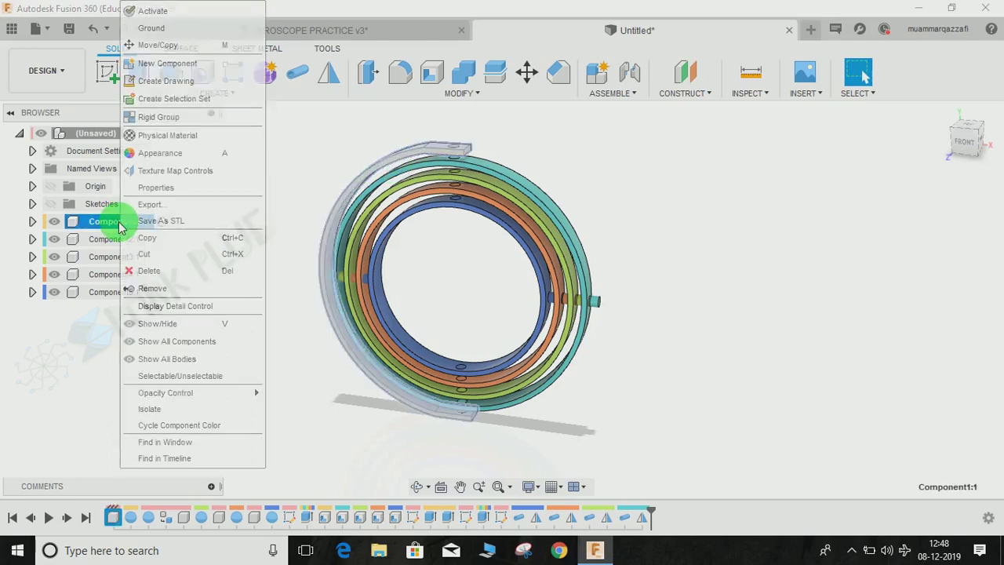
left_click(167, 28)
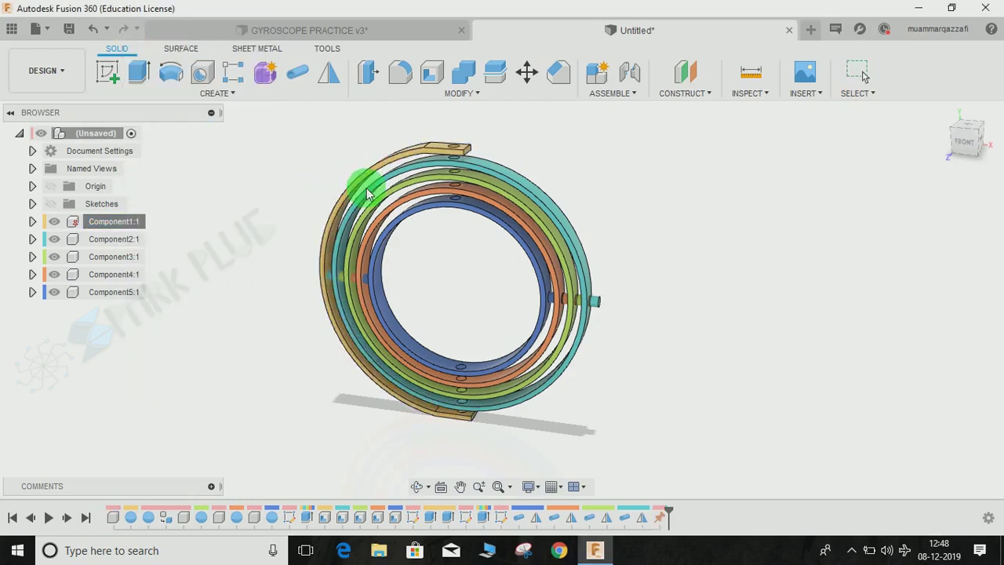
Step: Move the rings of Component2 to Component5 away from the grounded arc and capture their positions
left_click_drag(366, 192, 247, 294)
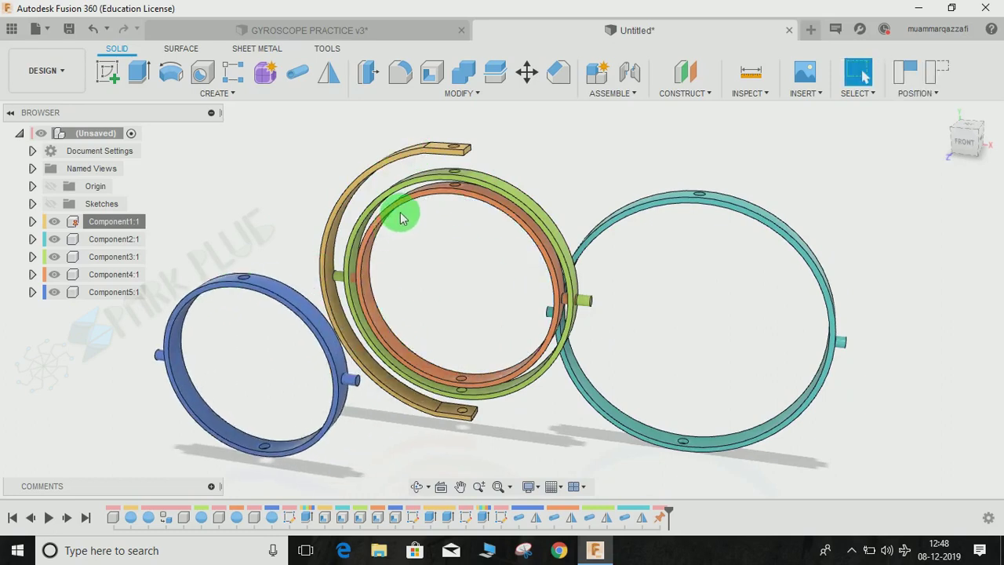
left_click_drag(400, 218, 816, 157)
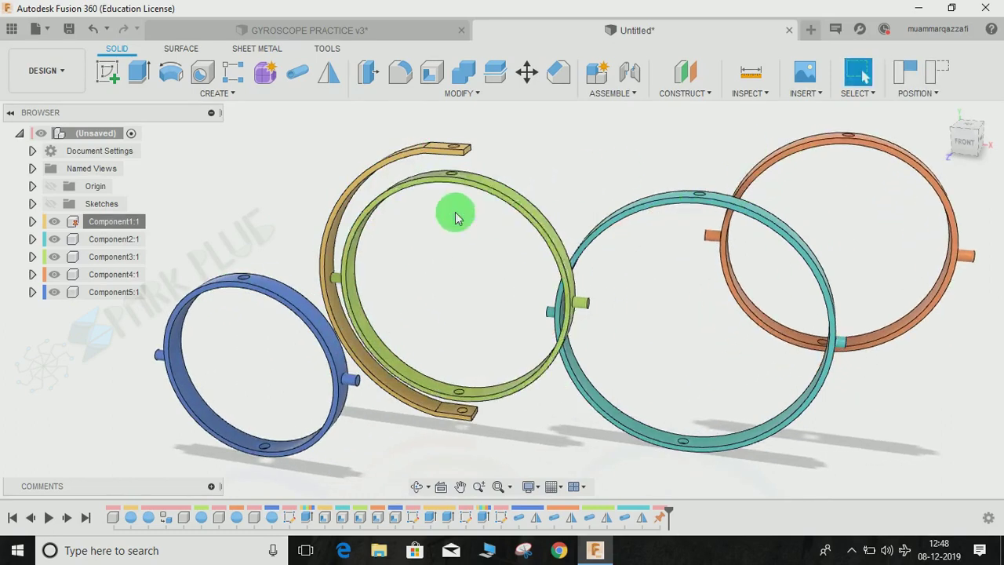
left_click_drag(455, 216, 265, 300)
middle_click_drag(444, 271, 446, 259)
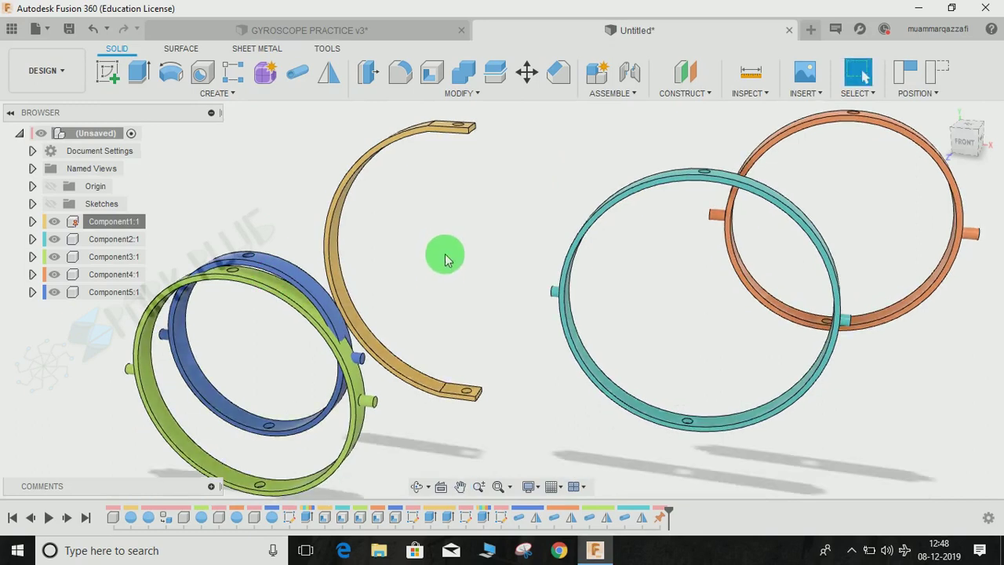
left_click(904, 72)
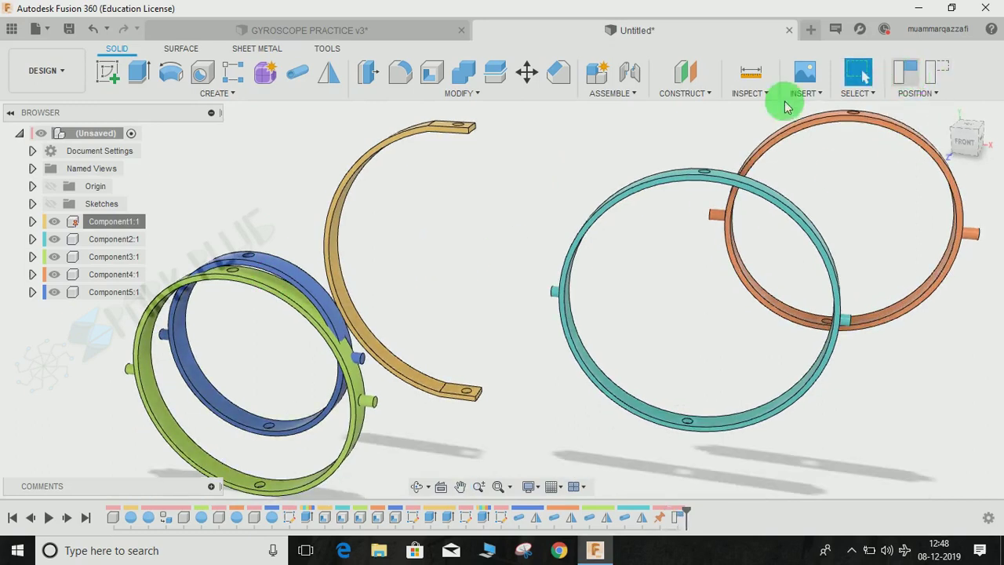
Step: Move Component2's ring closer to the arc and capture its position when starting an Extrude for its pin
left_click_drag(655, 183, 605, 204)
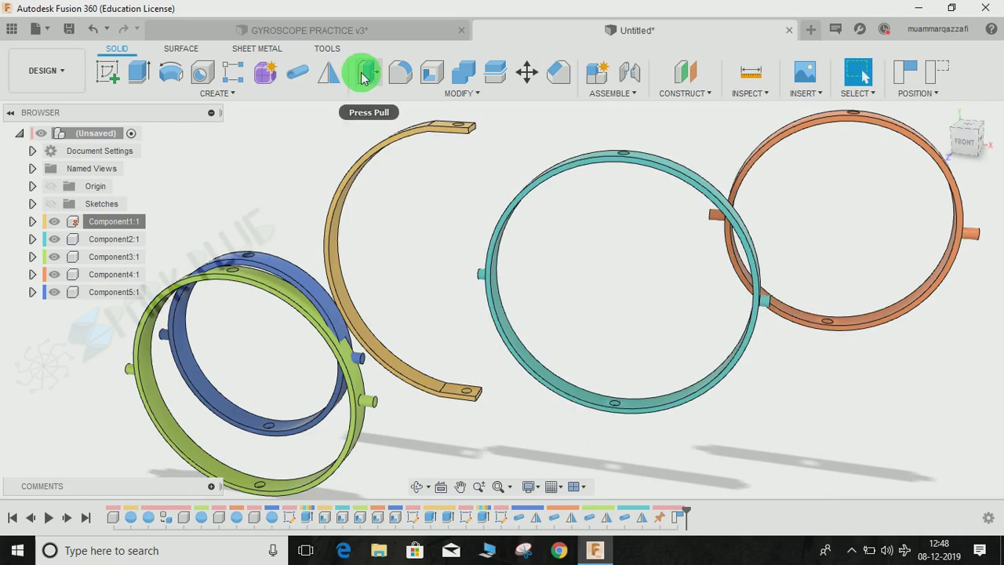
scroll(778, 357, "up", 4)
middle_click_drag(760, 296, 745, 305, "shift")
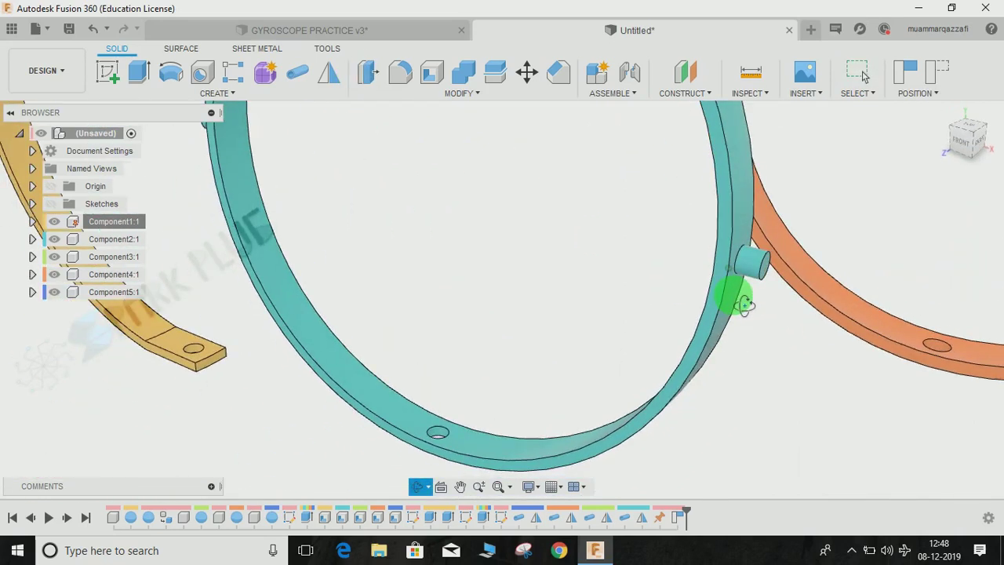
scroll(752, 271, "up", 3)
left_click(743, 262)
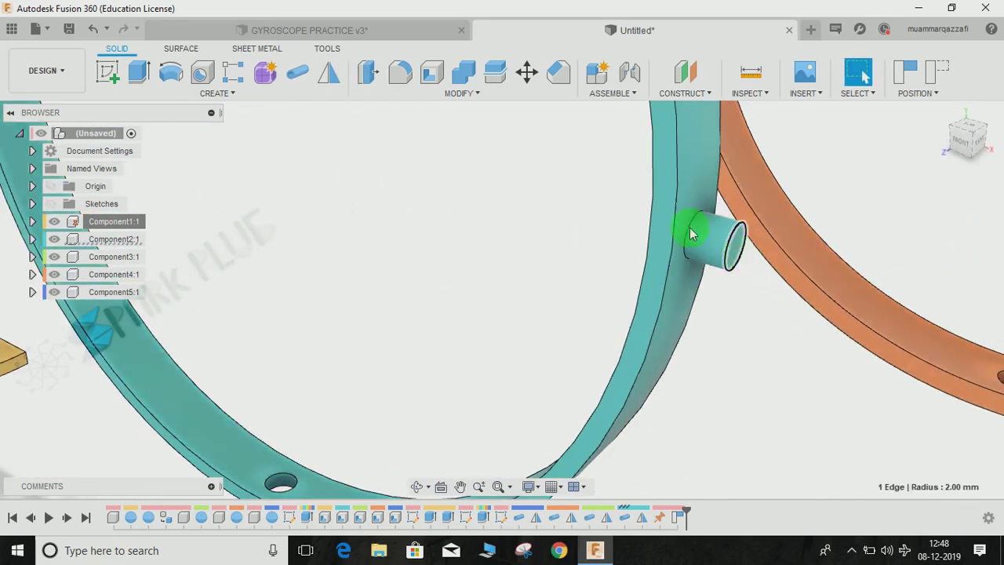
left_click(139, 73)
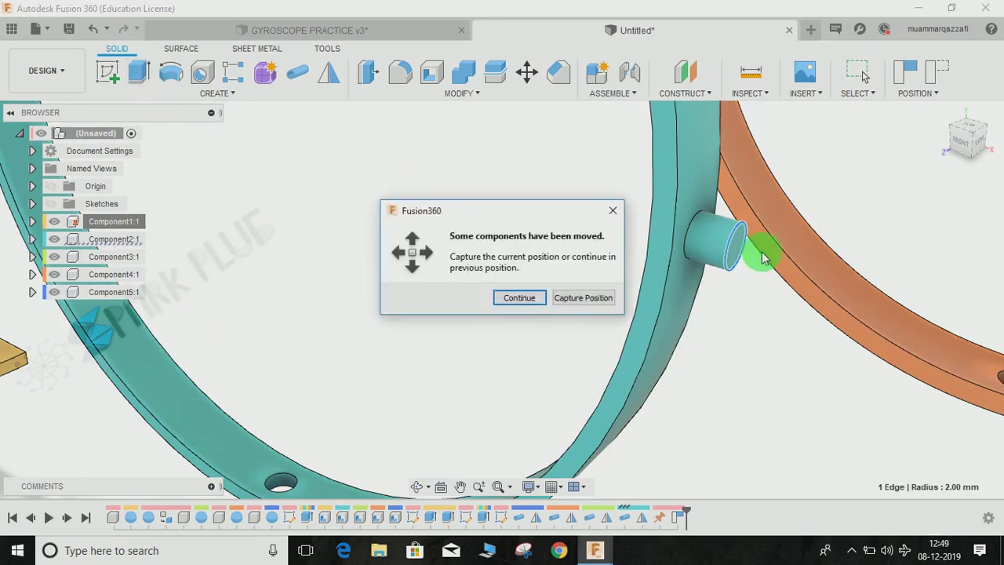
left_click(553, 299)
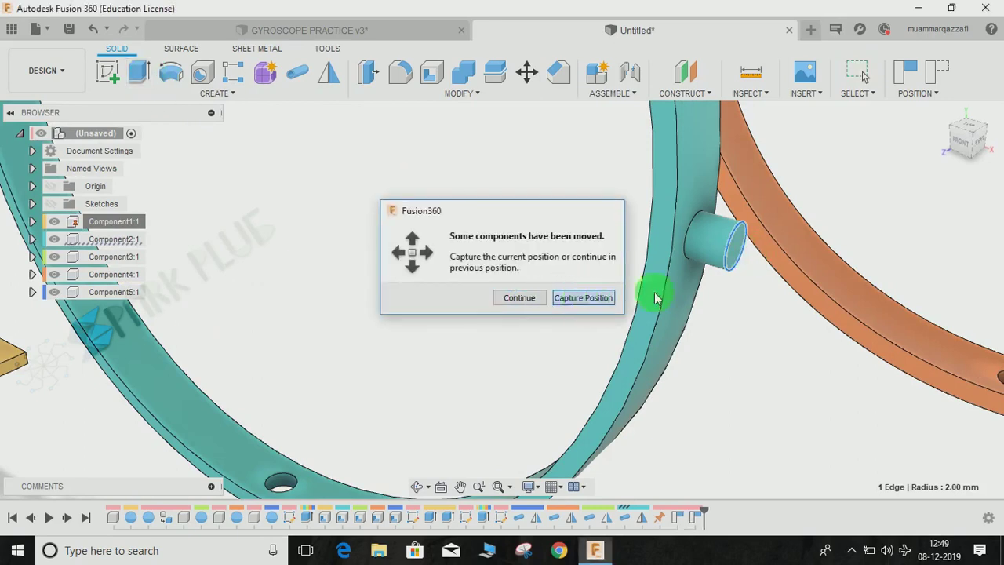
Step: Extrude the end face of Component2's pin nearest Component4 by 3 mm, using the Join operation
left_click(737, 254)
scroll(514, 308, "down", 3)
middle_click_drag(511, 309, 659, 425)
scroll(289, 255, "up", 2)
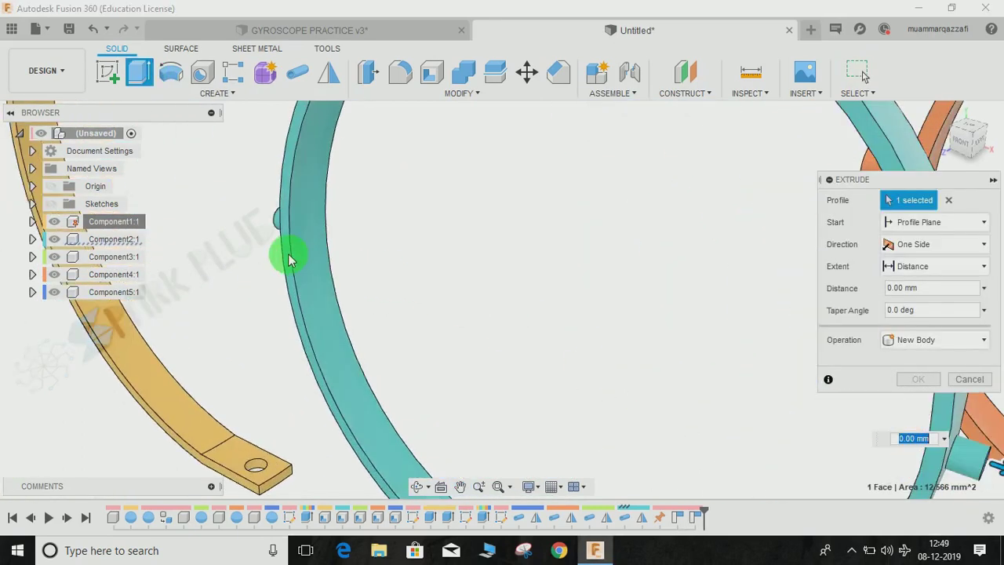
middle_click_drag(289, 261, 233, 227, "shift")
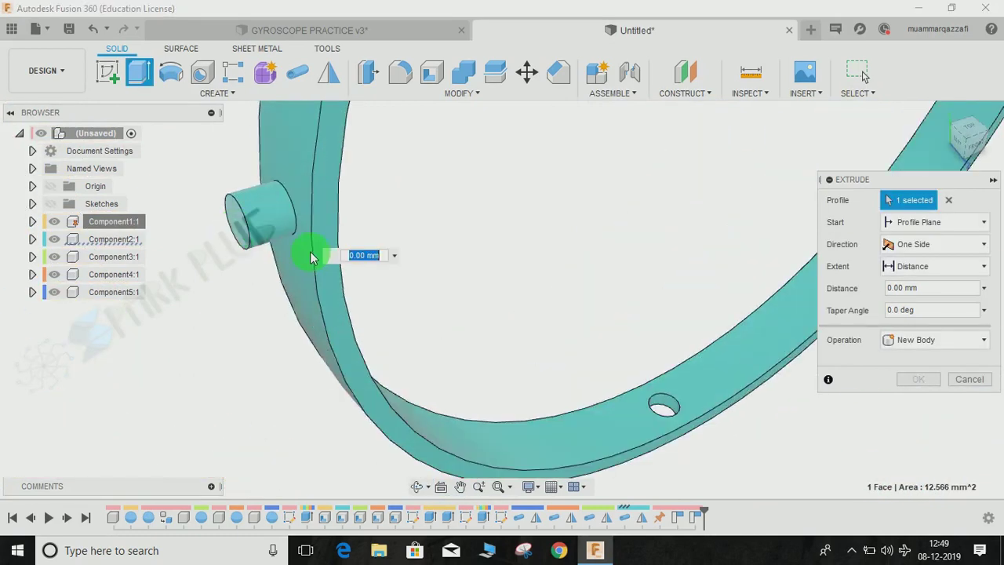
left_click_drag(311, 258, 294, 258)
scroll(295, 257, "down", 1)
middle_click_drag(814, 286, 808, 313)
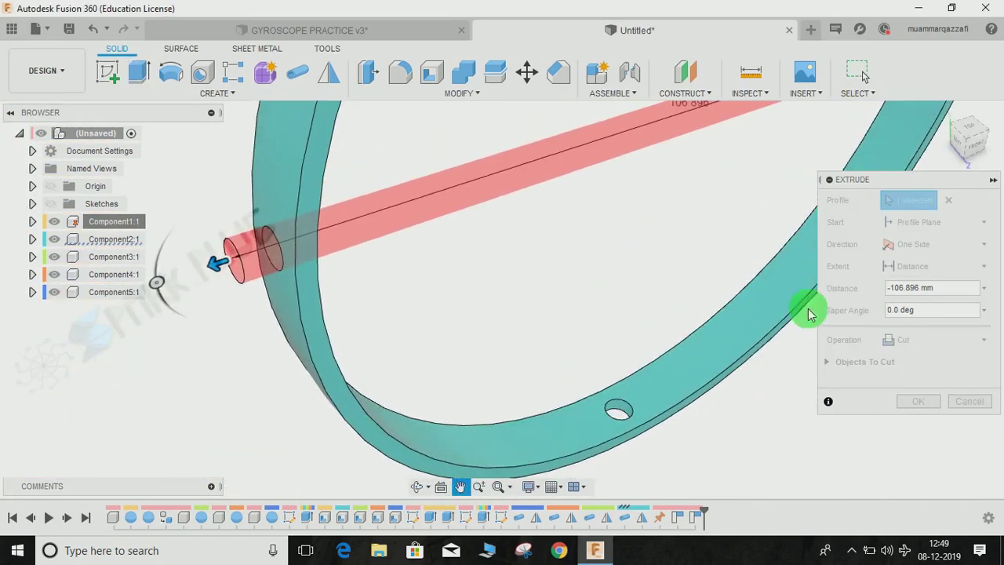
left_click(902, 340)
left_click(906, 362)
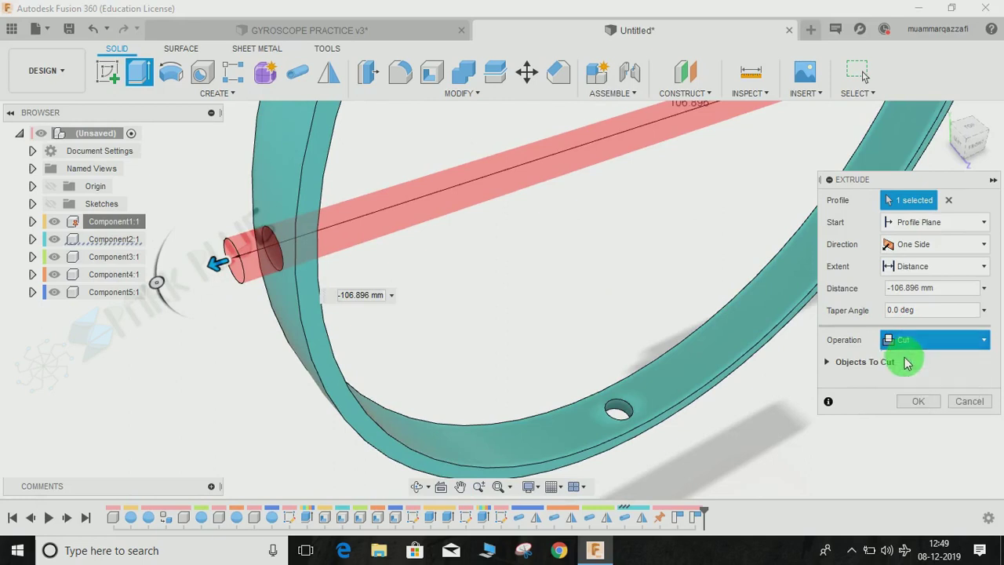
key("Up")
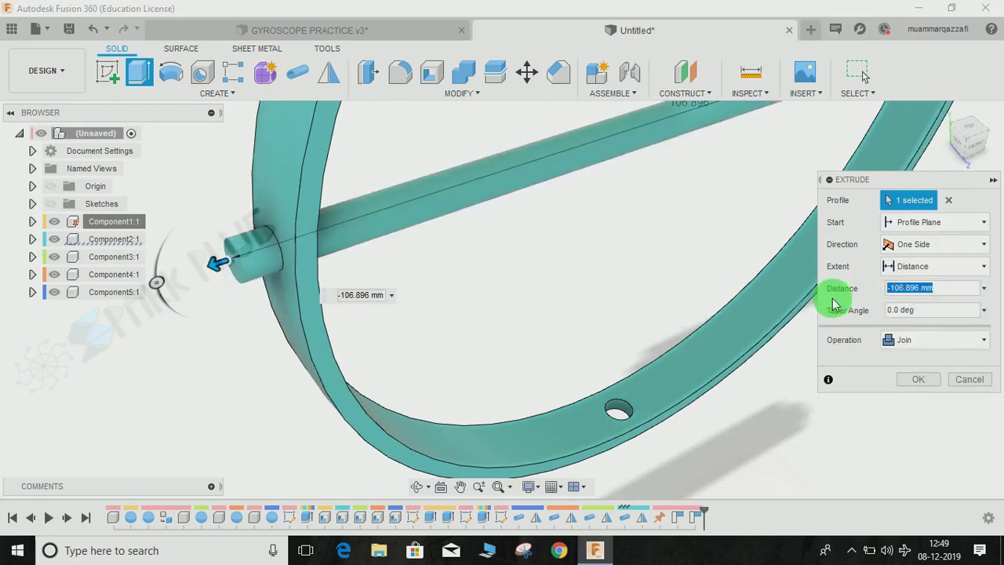
type("3")
key("Return")
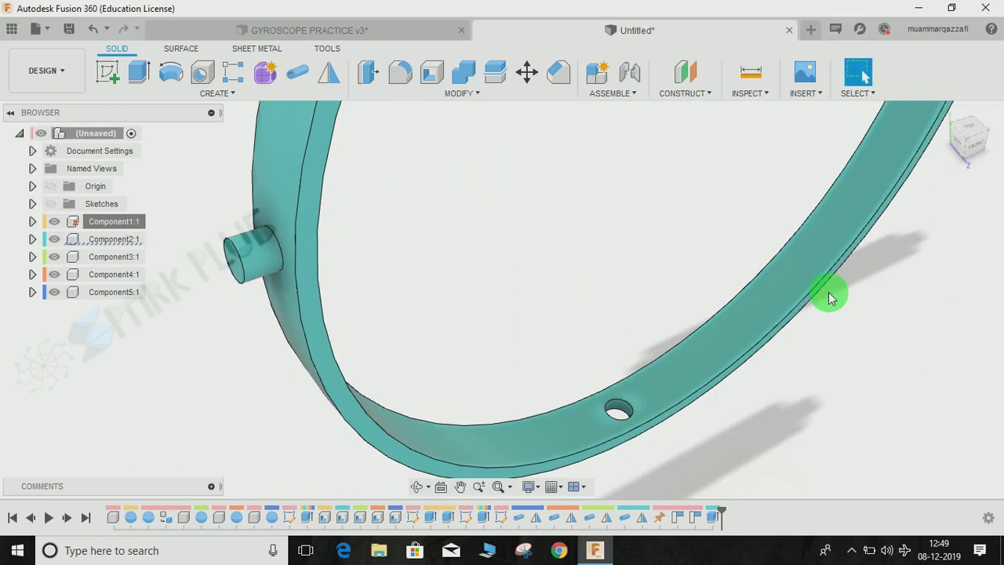
Step: Extrude the end face of Component2's opposite pin, on the side facing the arc, by 3 mm using the Join operation
middle_click_drag(834, 273, 783, 319)
scroll(783, 319, "down", 2)
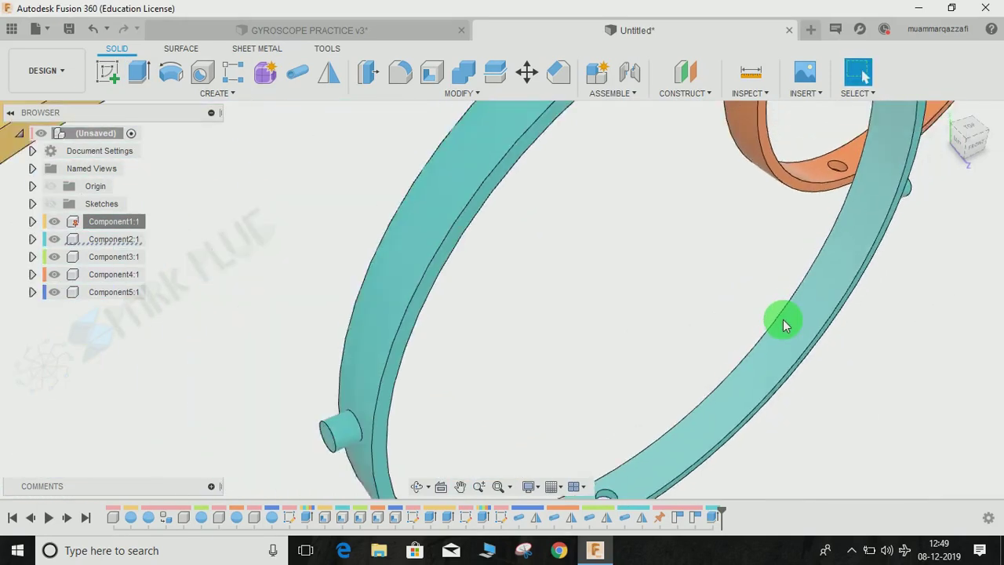
scroll(783, 320, "down", 5)
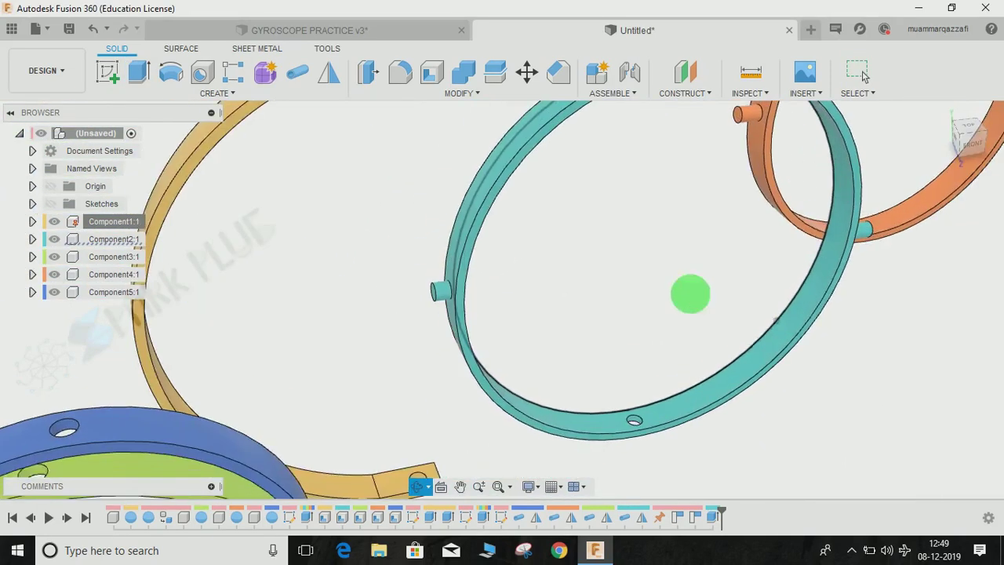
scroll(510, 243, "up", 2)
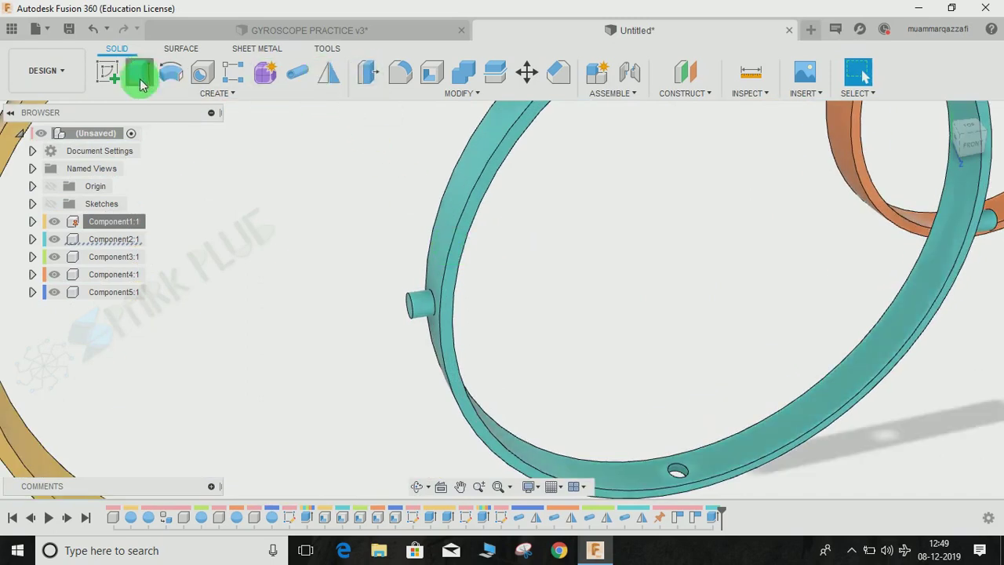
left_click(139, 73)
middle_click_drag(309, 318, 495, 320, "shift")
left_click(470, 306)
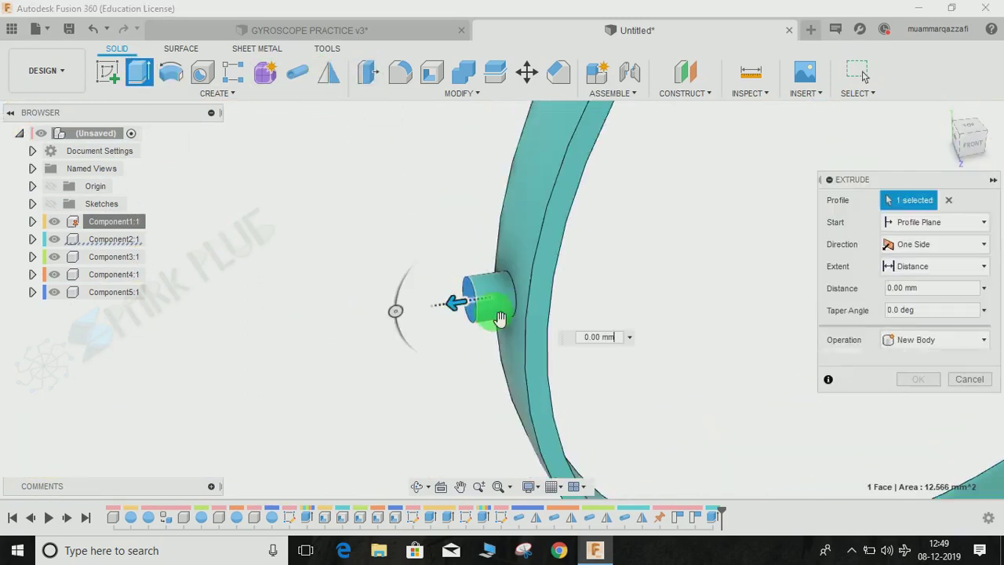
left_click(892, 339)
left_click(890, 358)
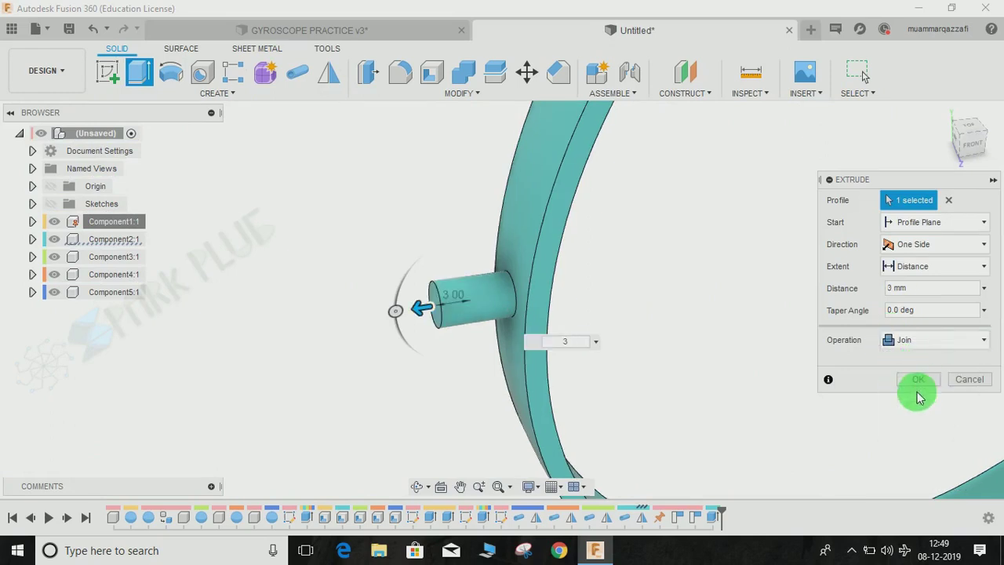
left_click(918, 381)
Step: Start a Joint and set the midpoint of Component2's lengthened pin near the arc as the first joint origin
scroll(920, 383, "down", 5)
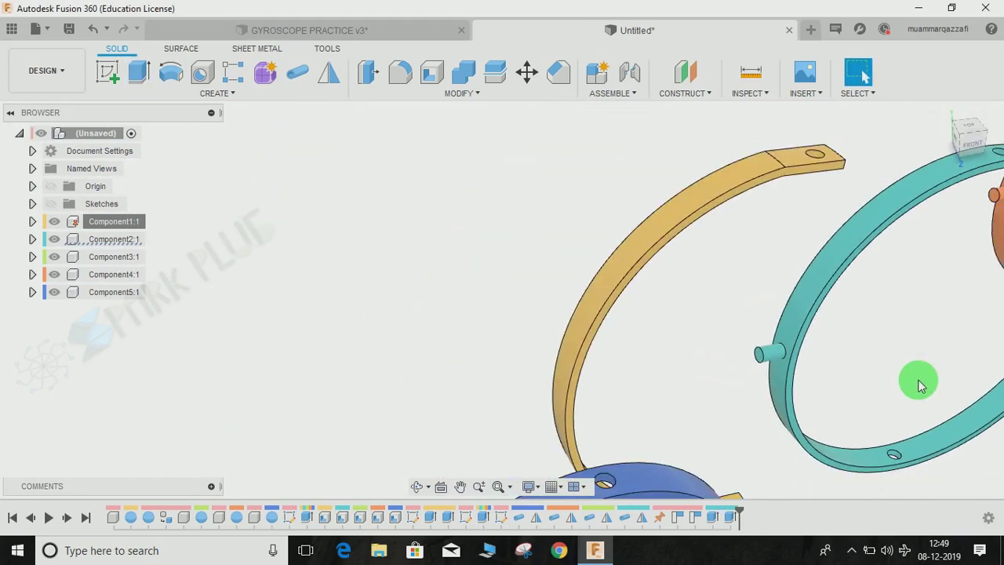
scroll(916, 384, "down", 2)
middle_click_drag(883, 390, 547, 348)
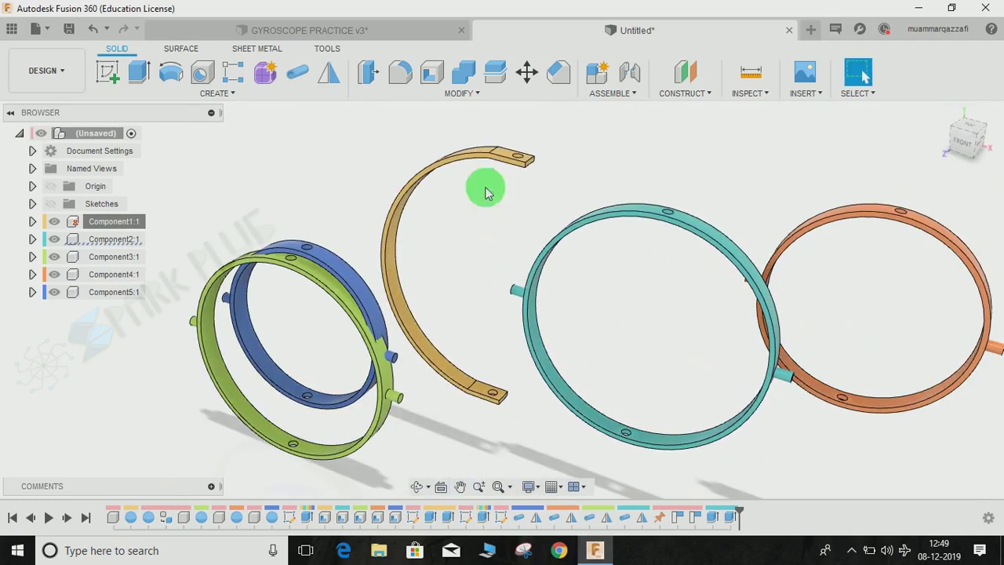
left_click(620, 94)
left_click(616, 130)
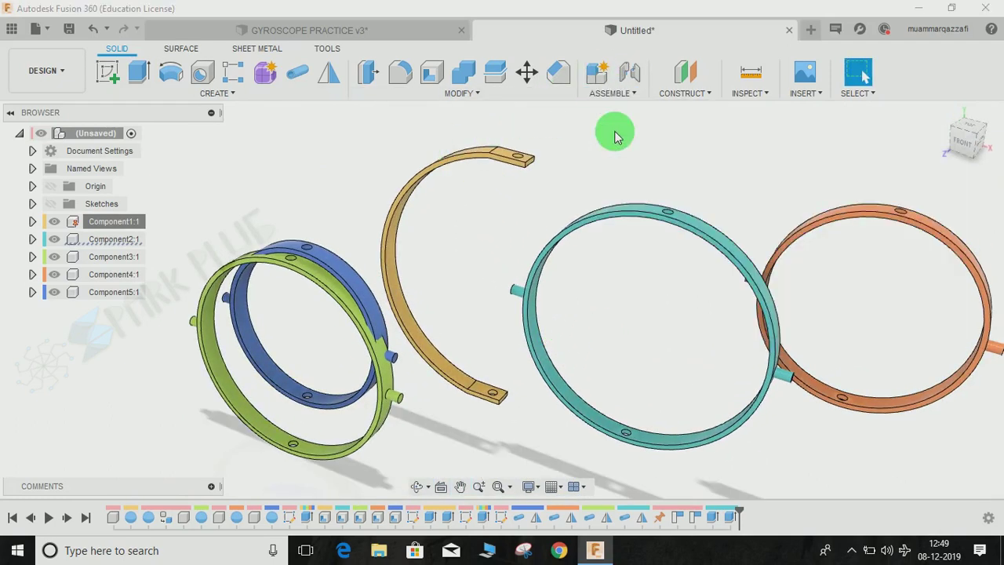
scroll(473, 251, "up", 8)
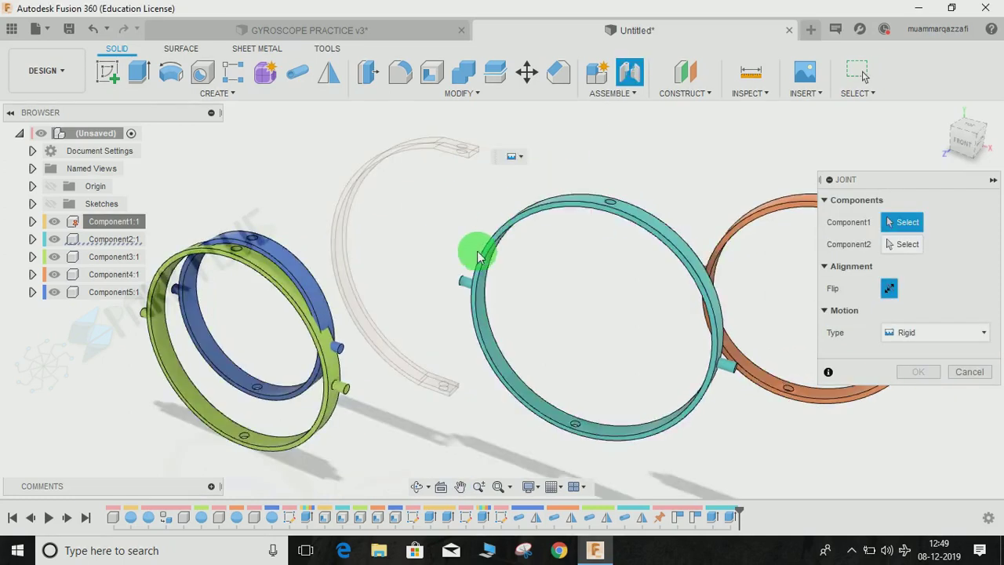
mouse_move(455, 291)
middle_mouse_down("shift")
mouse_move(513, 309)
mouse_move(479, 271)
mouse_move(476, 300)
mouse_move(493, 305)
mouse_move(482, 282)
mouse_move(462, 282)
middle_mouse_up("shift")
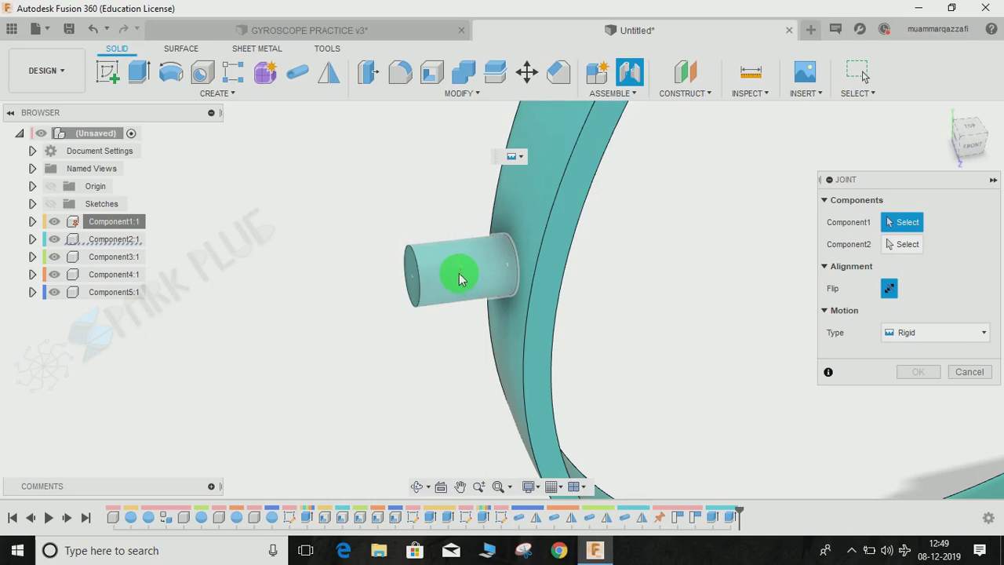
mouse_move(462, 297)
middle_mouse_down("shift")
mouse_move(516, 314)
mouse_move(455, 291)
mouse_move(463, 281)
middle_mouse_up("shift")
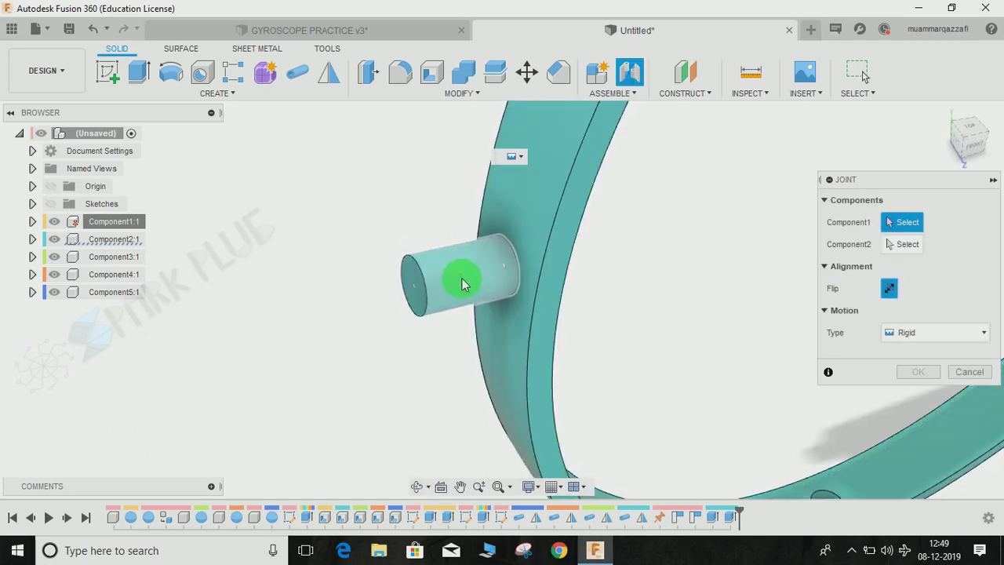
left_click(462, 282)
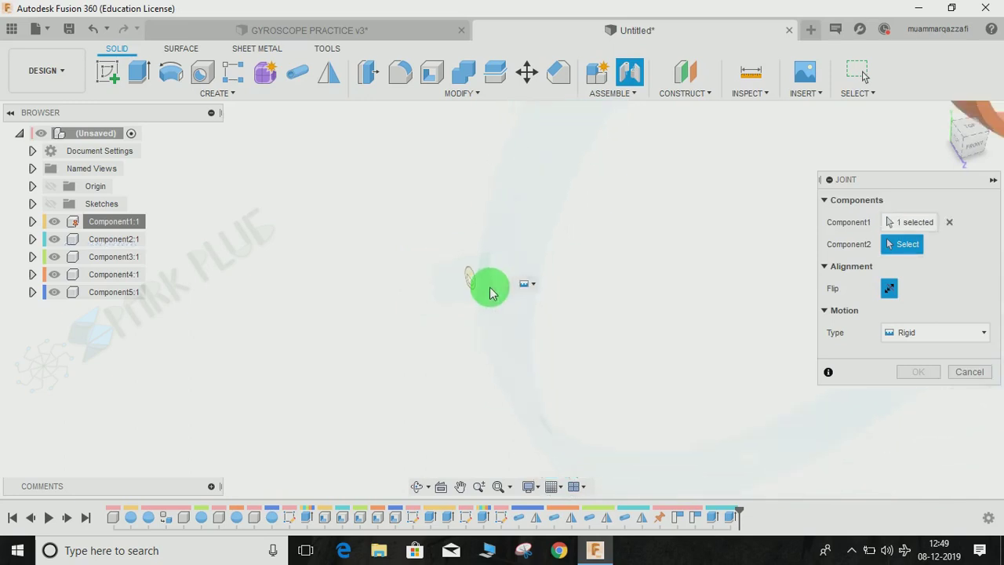
Step: Set the centre of the pivot hole in the upper end of Component1's arc as the second joint origin
middle_click_drag(509, 140, 514, 250)
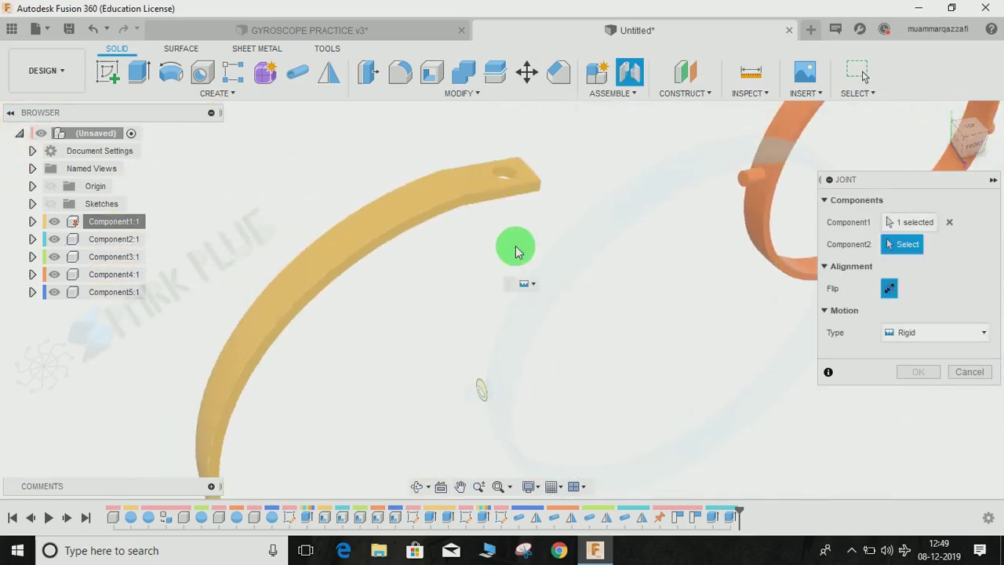
scroll(514, 249, "up", 2)
scroll(508, 157, "up", 3)
middle_click_drag(505, 130, 487, 255)
left_click(474, 264)
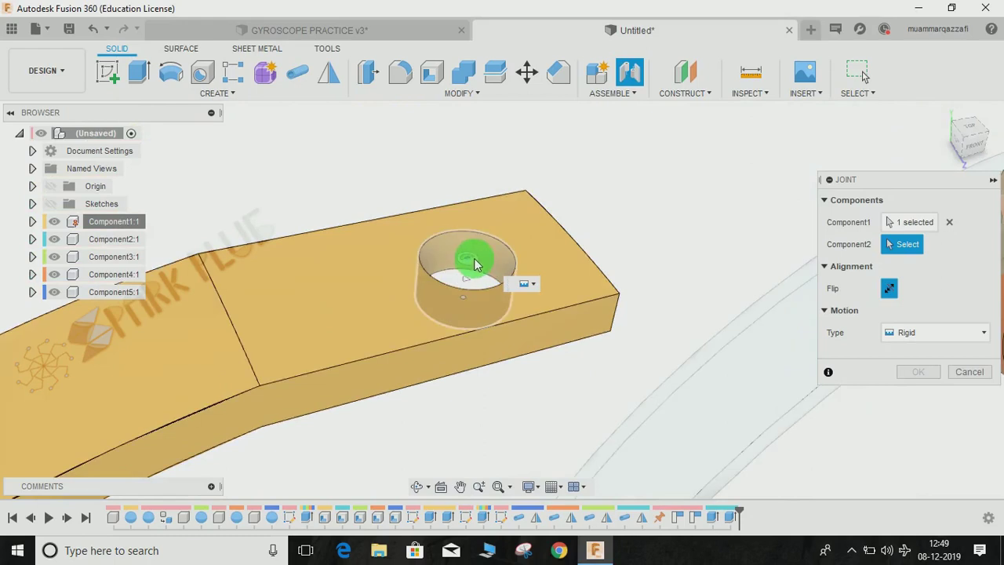
left_click(465, 285)
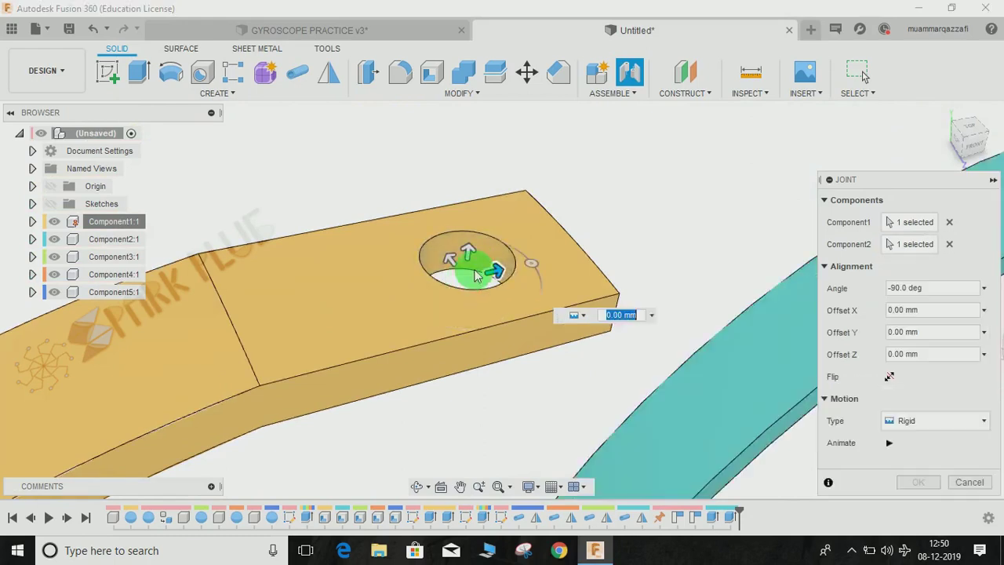
Step: Flip the joint alignment so Component2's ring sits inside the arc, and check the fit from the front
scroll(518, 271, "down", 5)
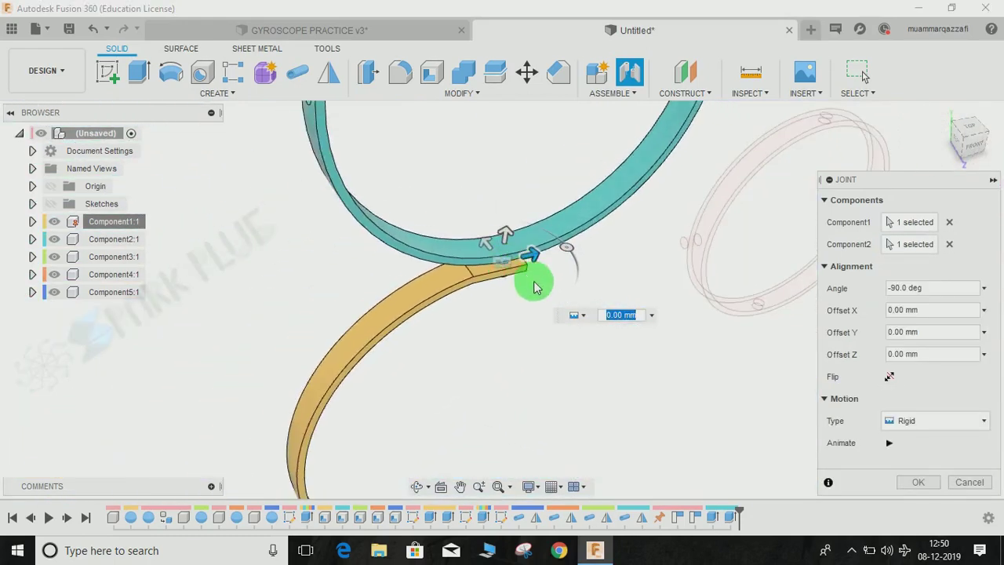
middle_click_drag(529, 327, 480, 374)
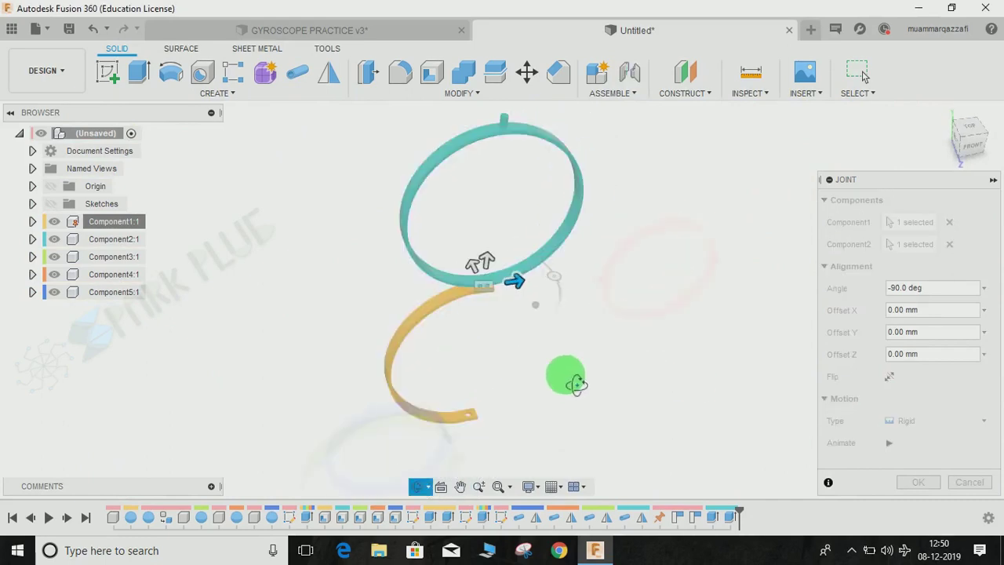
left_click(889, 380)
middle_click_drag(713, 383, 631, 318, "shift")
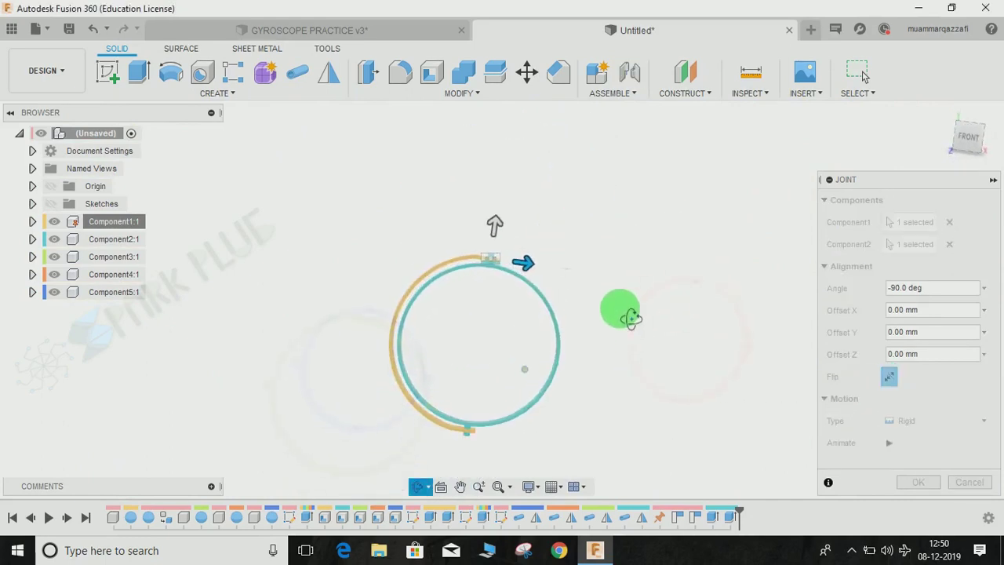
left_click(973, 141)
scroll(514, 422, "up", 2)
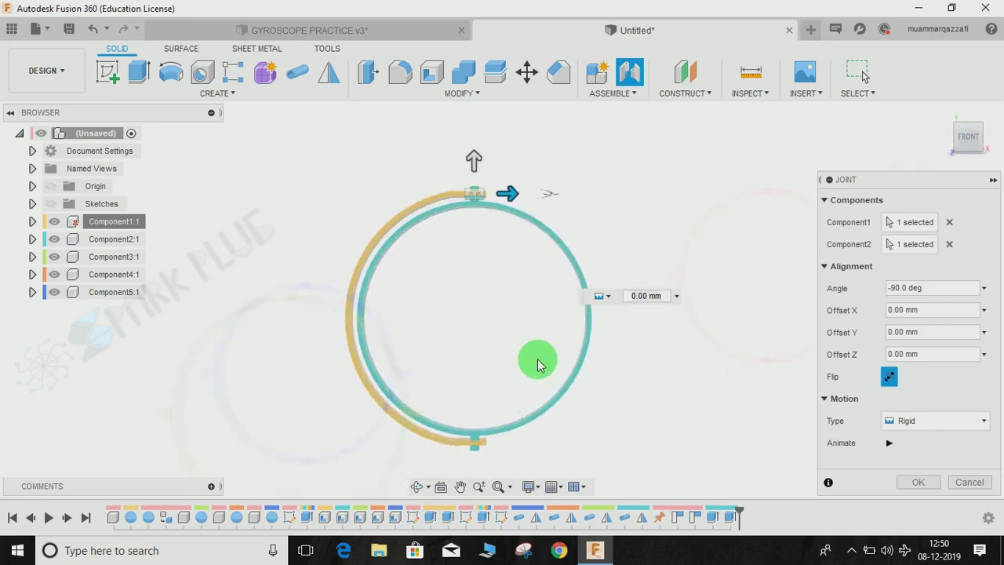
scroll(534, 258, "up", 1)
mouse_move(494, 123)
left_mouse_down()
mouse_move(494, 94)
mouse_move(497, 124)
mouse_move(490, 118)
left_mouse_up()
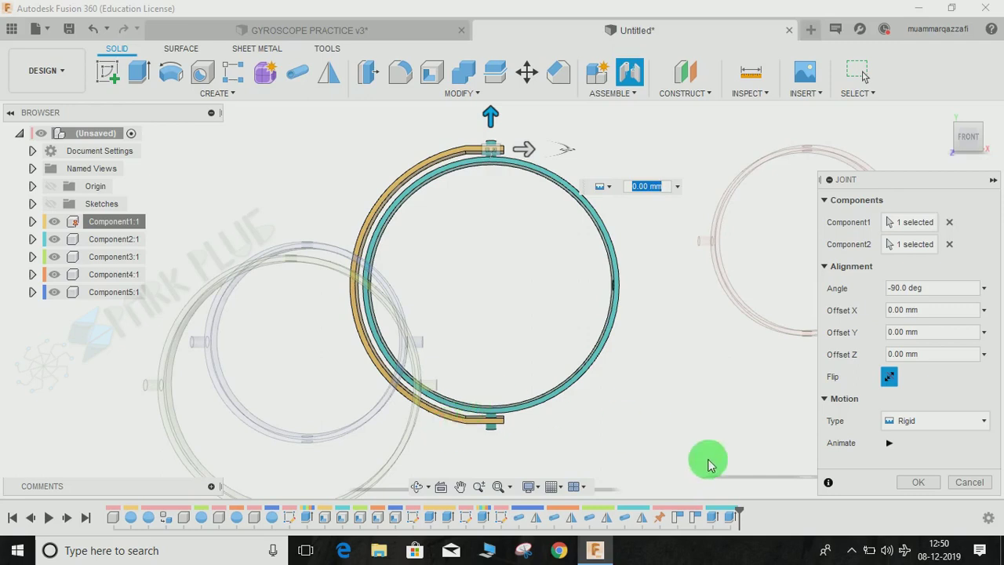
Step: Set the motion type to Revolute about the Z axis and create the joint between Component2 and the arc
left_click(936, 420)
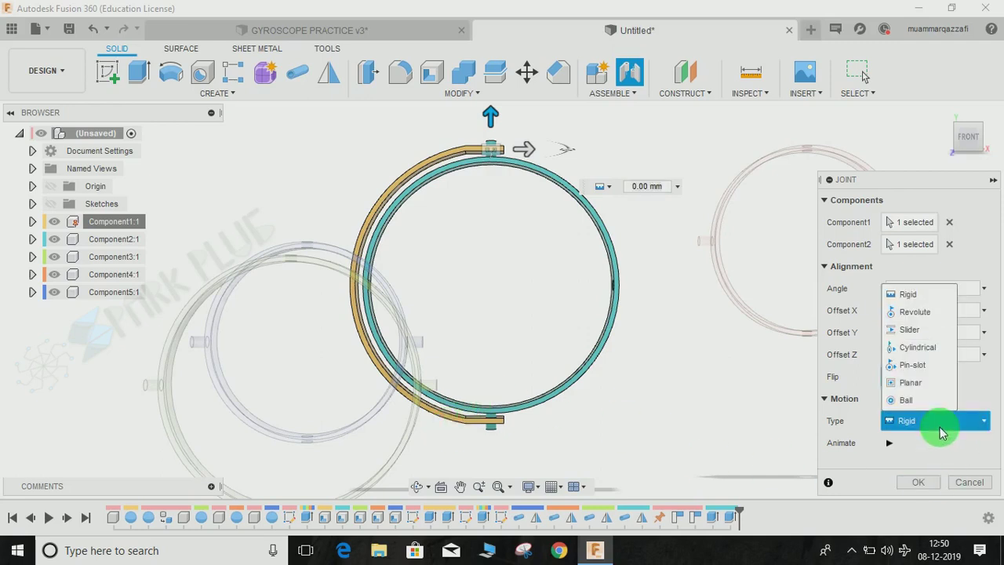
left_click(928, 313)
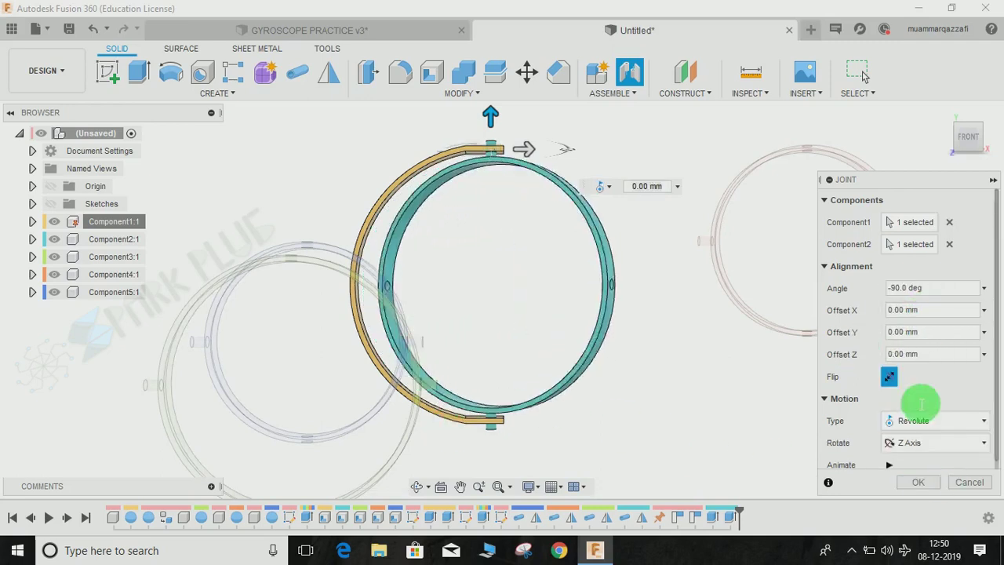
left_click(918, 481)
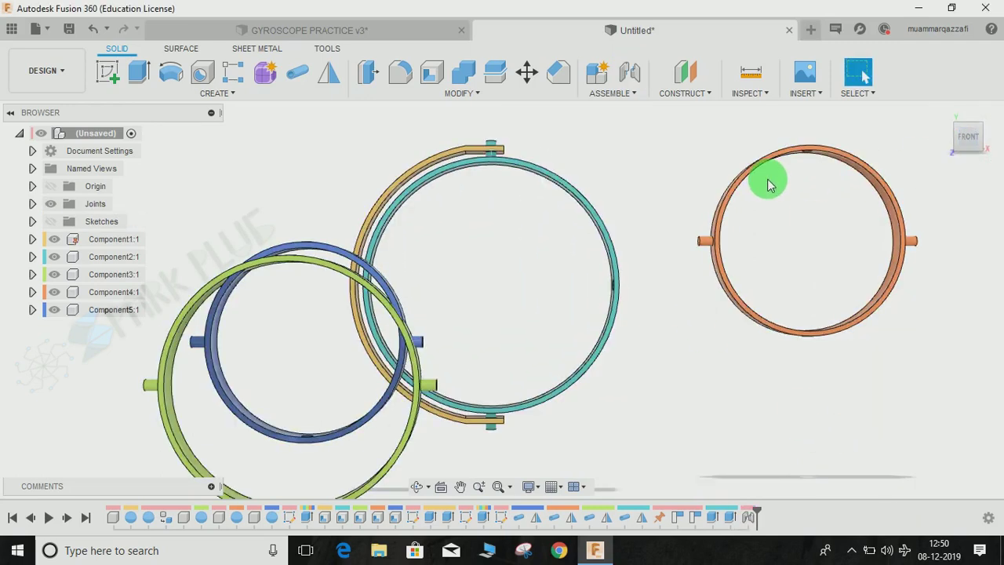
Step: Swing Component2's ring about its pivot to test the revolute joint, and revert its position
middle_click_drag(643, 389, 524, 298, "shift")
left_click_drag(525, 298, 887, 71)
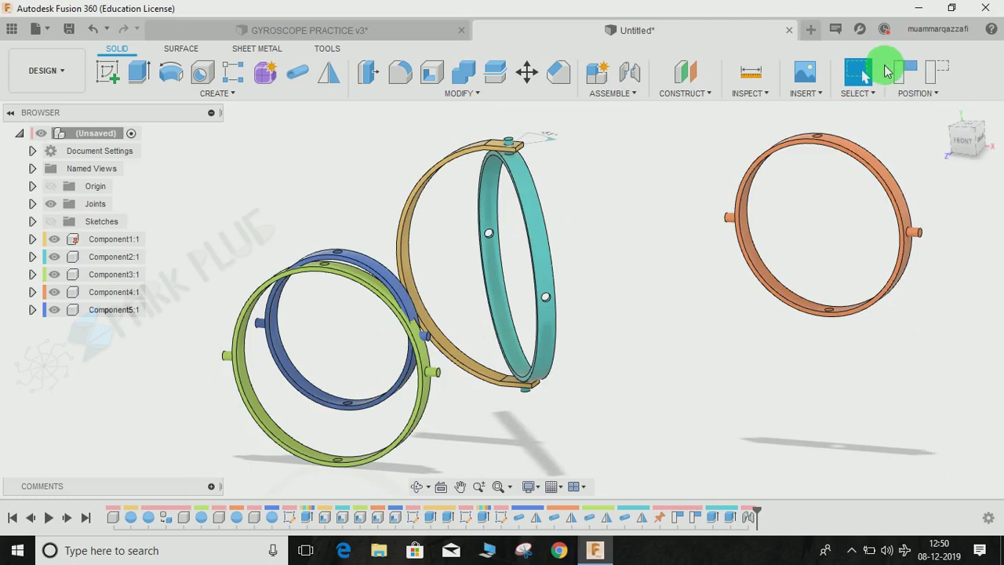
left_click(931, 75)
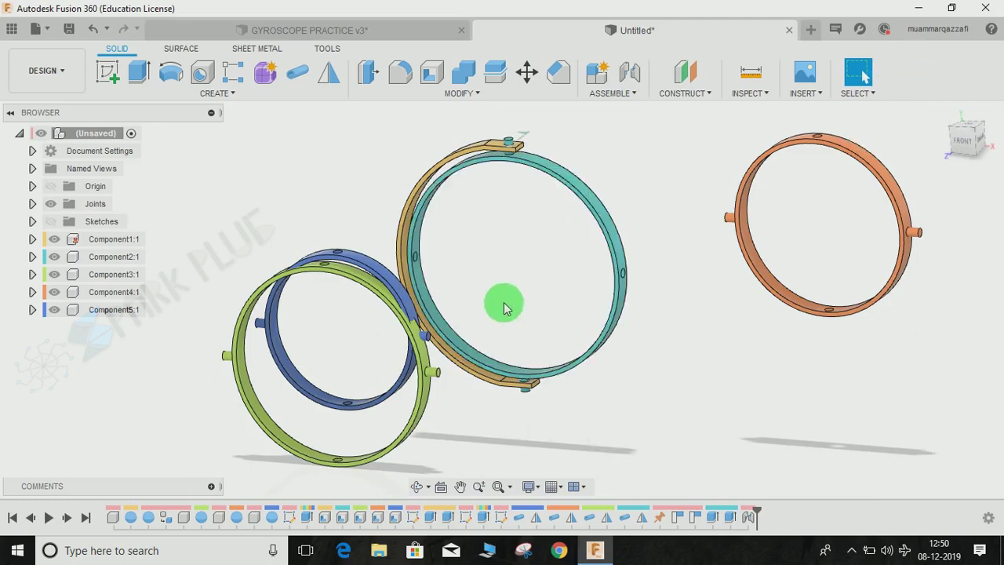
Step: Start a Revolute joint without capturing Component3's moved position, and set the first joint origin on its pin nearest the arc
left_click_drag(415, 337, 685, 270)
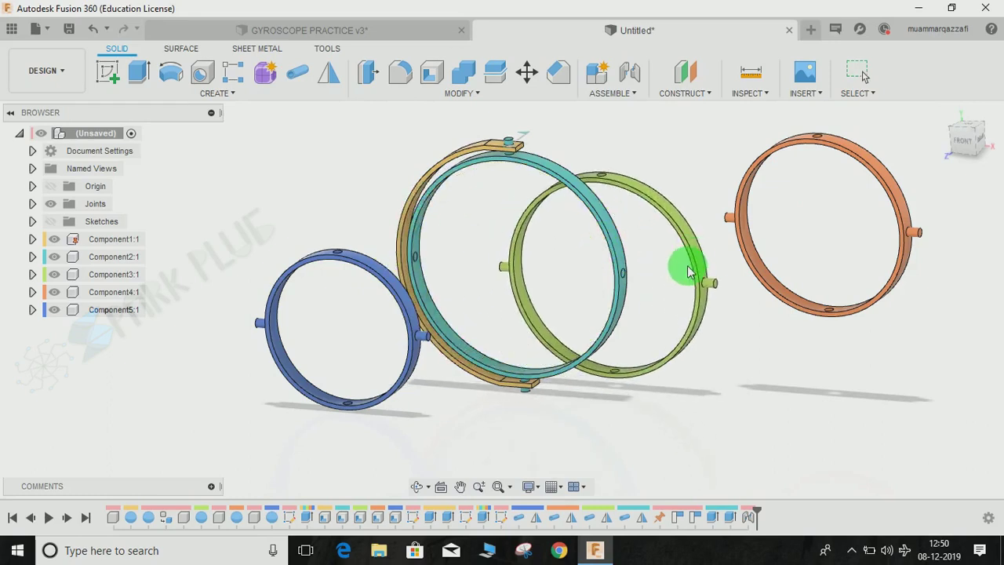
left_click(626, 77)
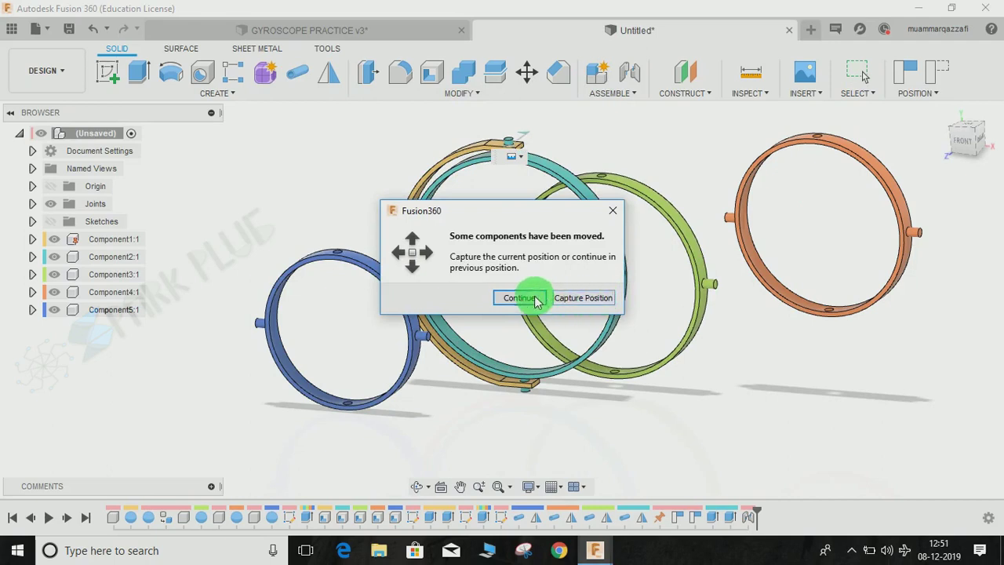
left_click(535, 297)
scroll(720, 291, "up", 2)
scroll(345, 347, "down", 2)
middle_click_drag(346, 347, 538, 287)
scroll(456, 346, "up", 2)
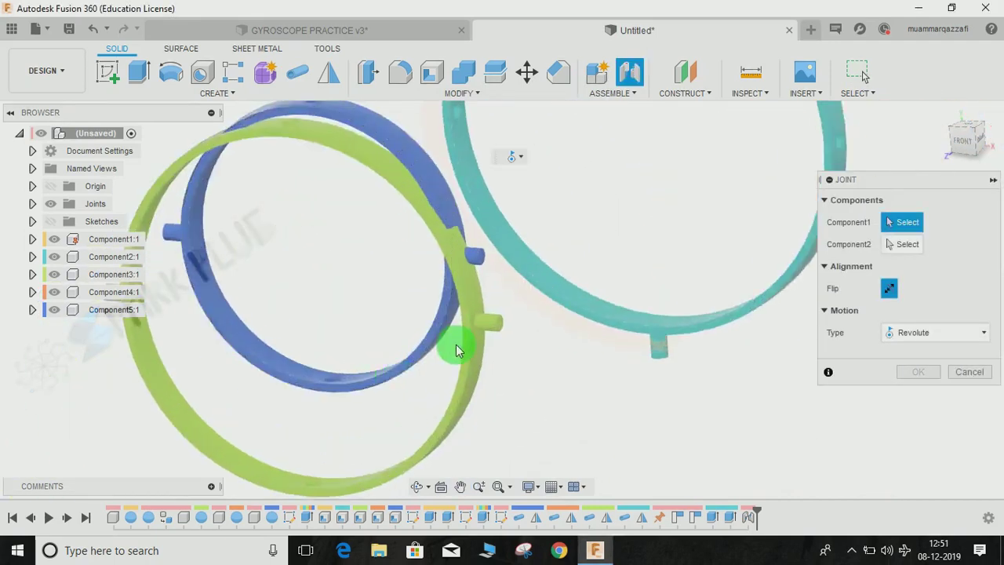
scroll(459, 351, "up", 3)
left_click(536, 288)
Step: Set the centre of the hole in Component2's ring, on the side away from the arc, as the second joint origin
scroll(574, 291, "down", 2)
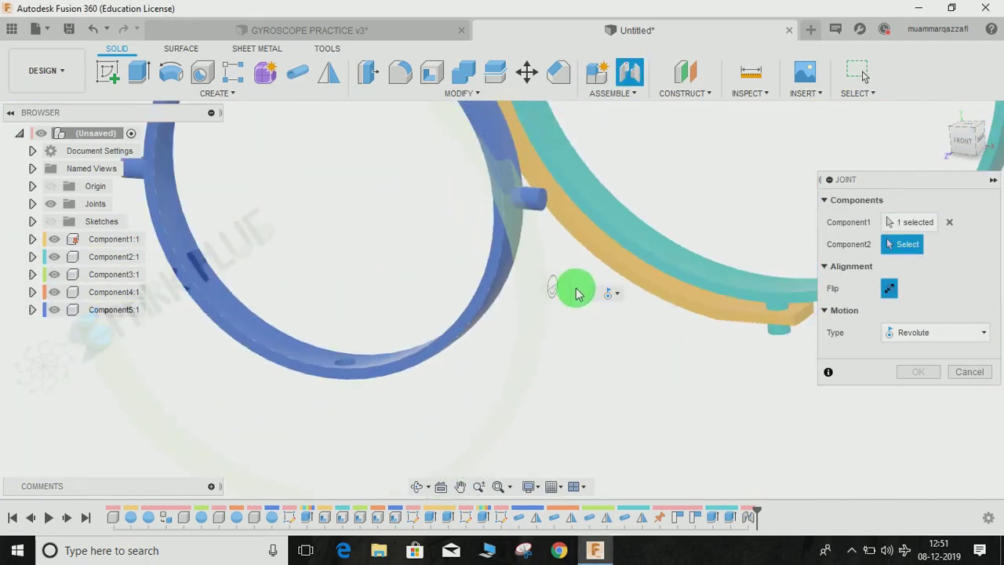
scroll(579, 290, "down", 3)
middle_click_drag(601, 291, 602, 370)
scroll(605, 330, "down", 1)
middle_click_drag(728, 318, 596, 314)
scroll(727, 245, "up", 2)
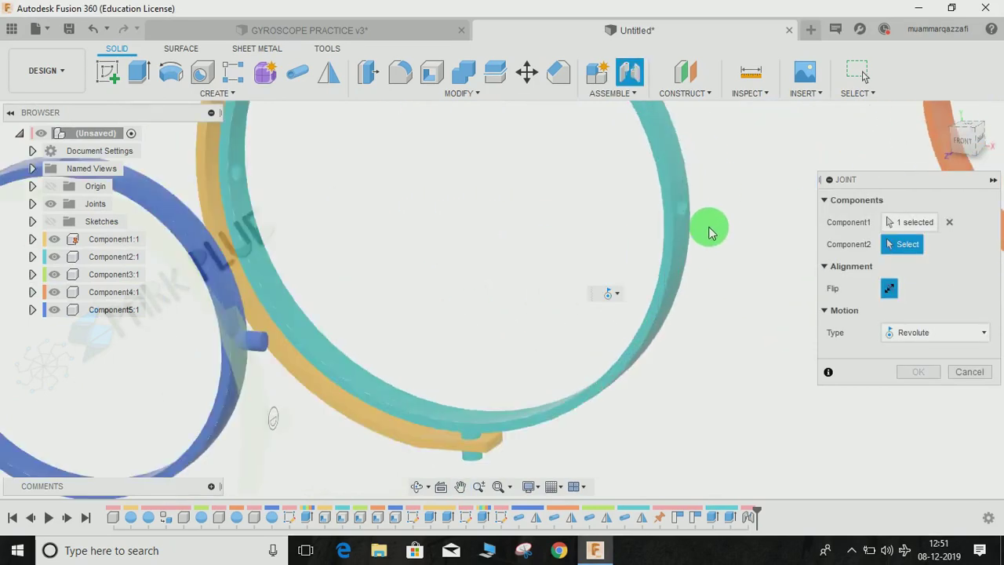
scroll(708, 230, "up", 4)
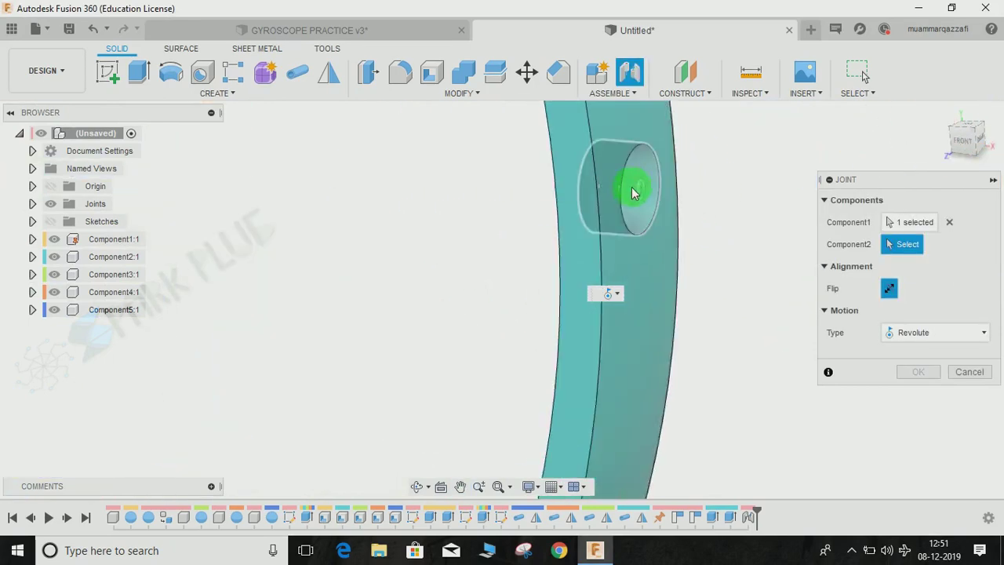
middle_click_drag(632, 190, 568, 246)
left_click(551, 253)
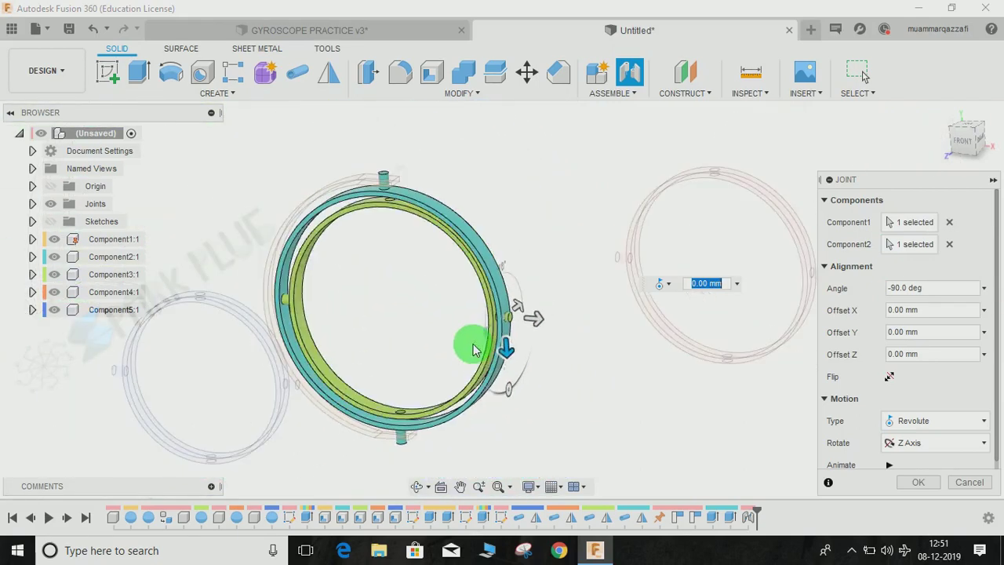
Step: Set the joint's Z offset to -1 mm and create the revolute joint between Component3 and Component2
left_click(965, 152)
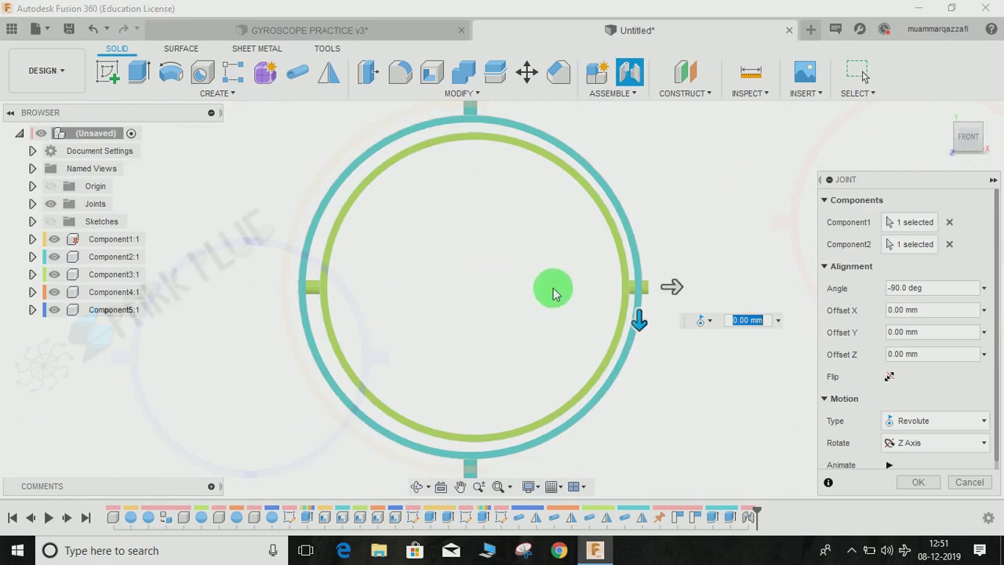
left_click_drag(681, 296, 672, 299)
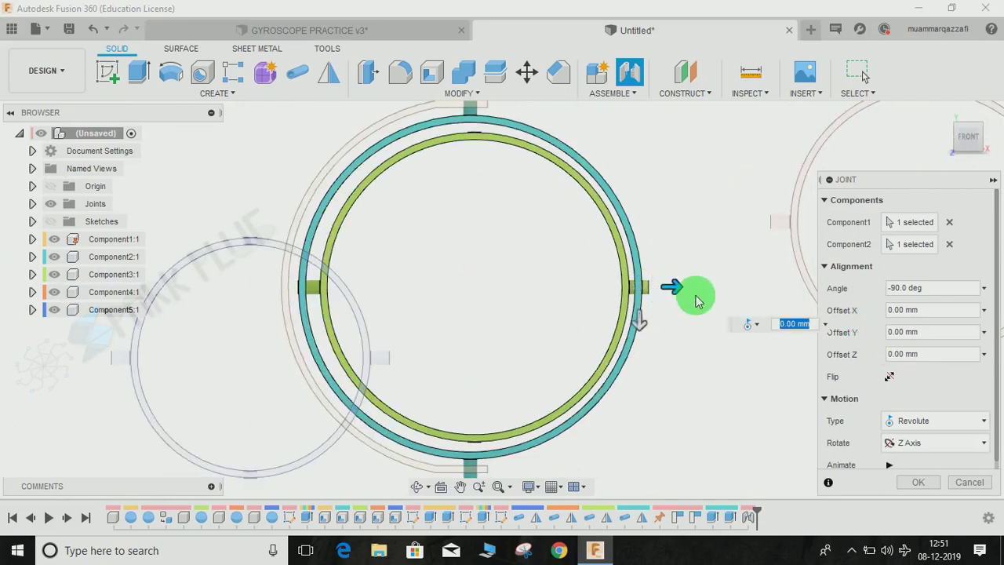
left_click_drag(680, 293, 661, 287)
left_click(926, 350)
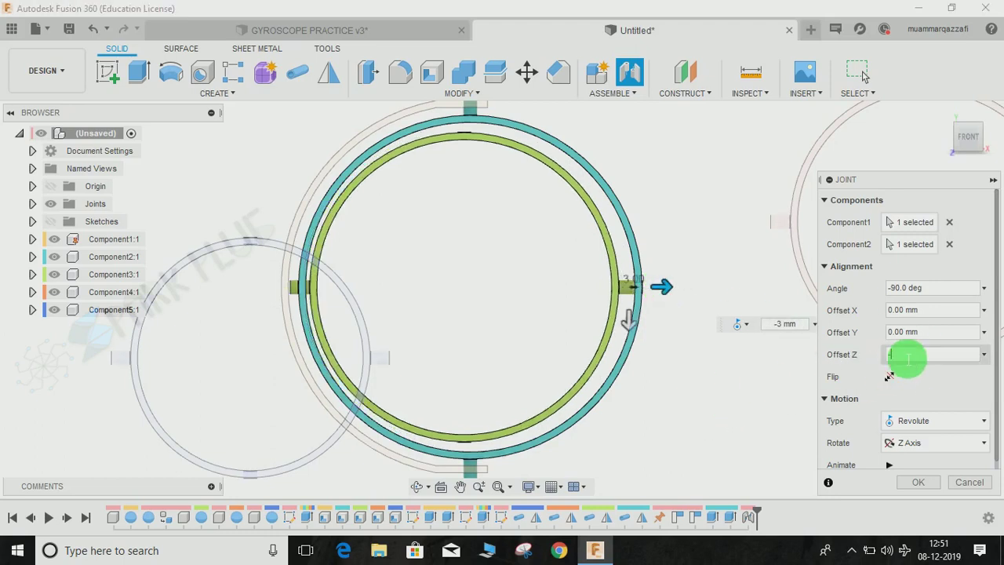
key("BackSpace")
type("2")
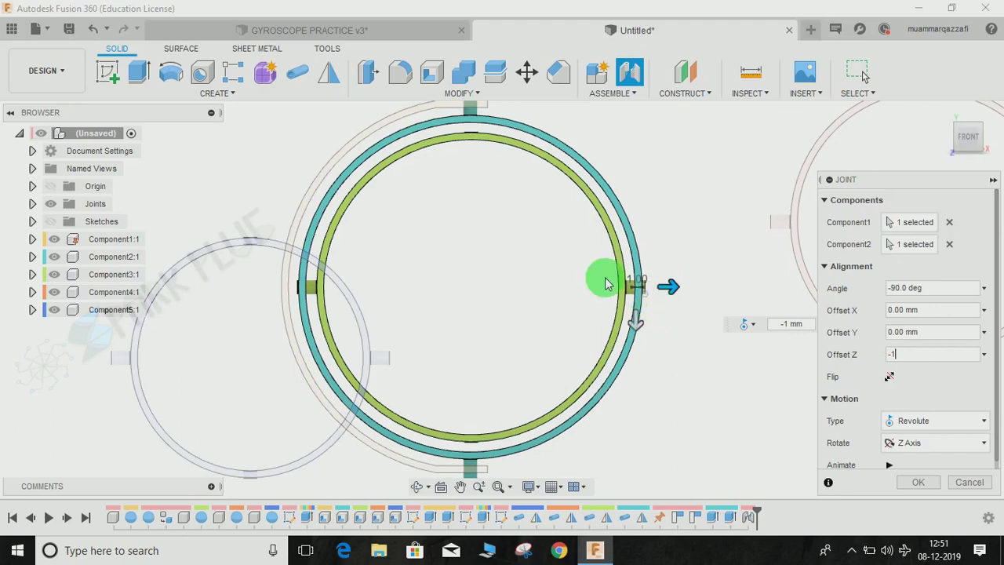
middle_click_drag(475, 306, 437, 311)
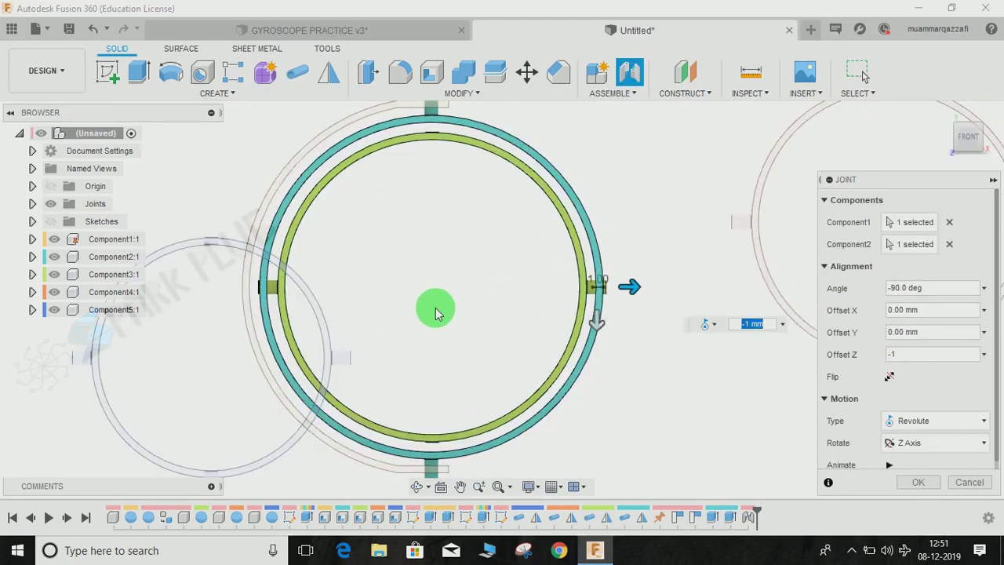
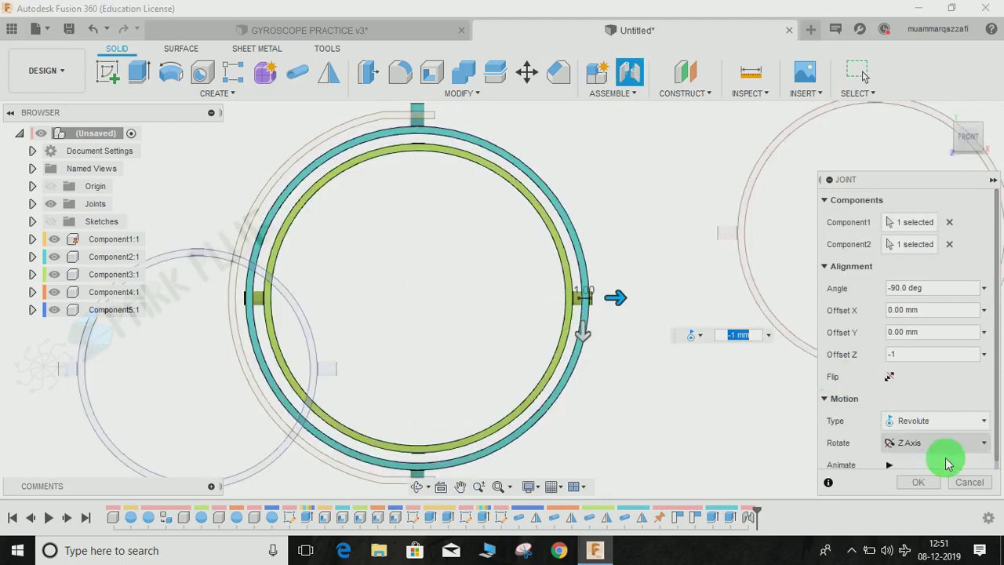
left_click(922, 484)
Step: Swing the jointed rings about their pivots to test the motion, and revert their position
middle_click_drag(695, 385, 574, 246, "shift")
left_click_drag(574, 247, 833, 125)
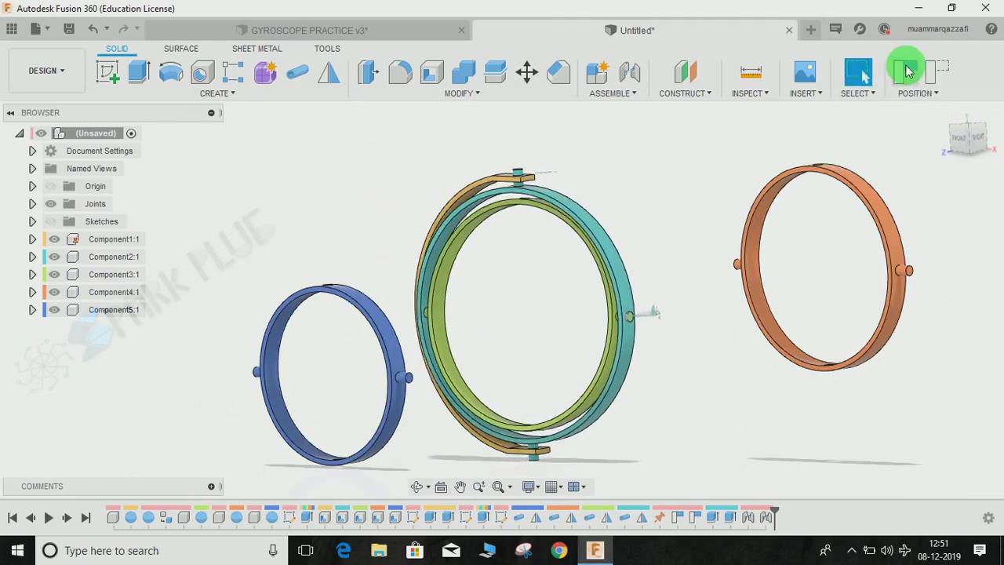
left_click(934, 76)
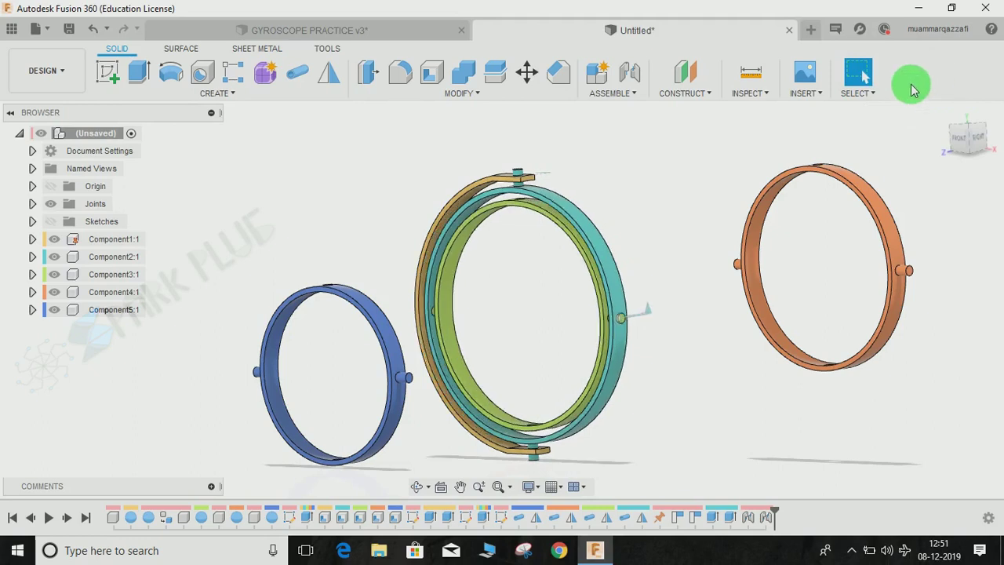
Step: Move Component4 in front of the nested rings, start a Revolute joint capturing that position, and set the first origin on its outer pin
left_click_drag(631, 320, 478, 293)
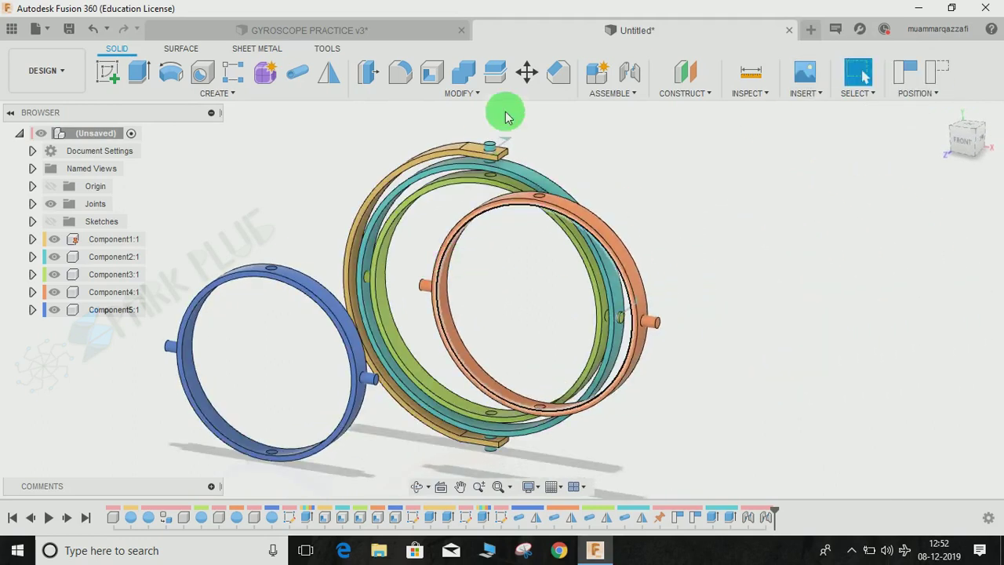
left_click(633, 76)
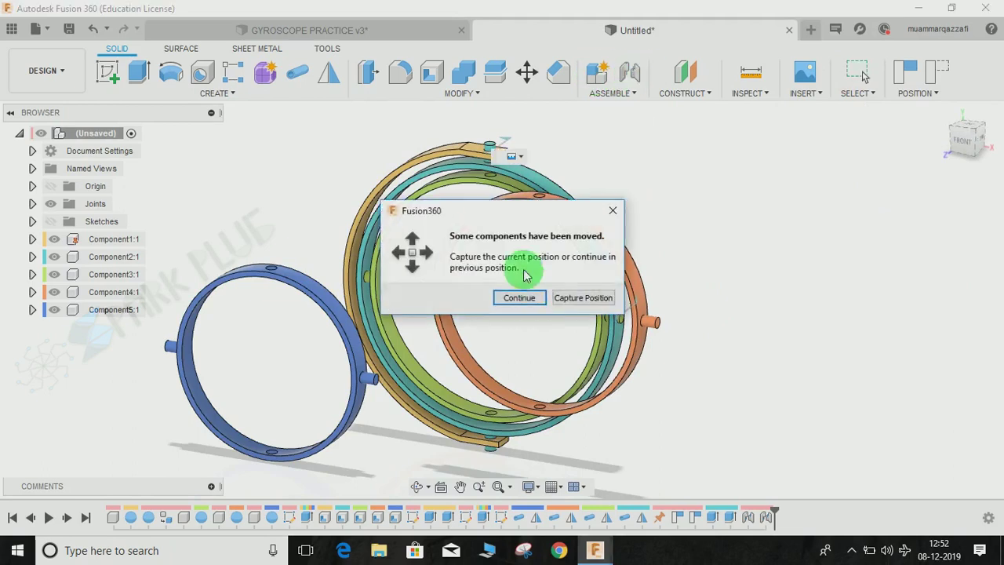
left_click(586, 299)
scroll(656, 328, "up", 8)
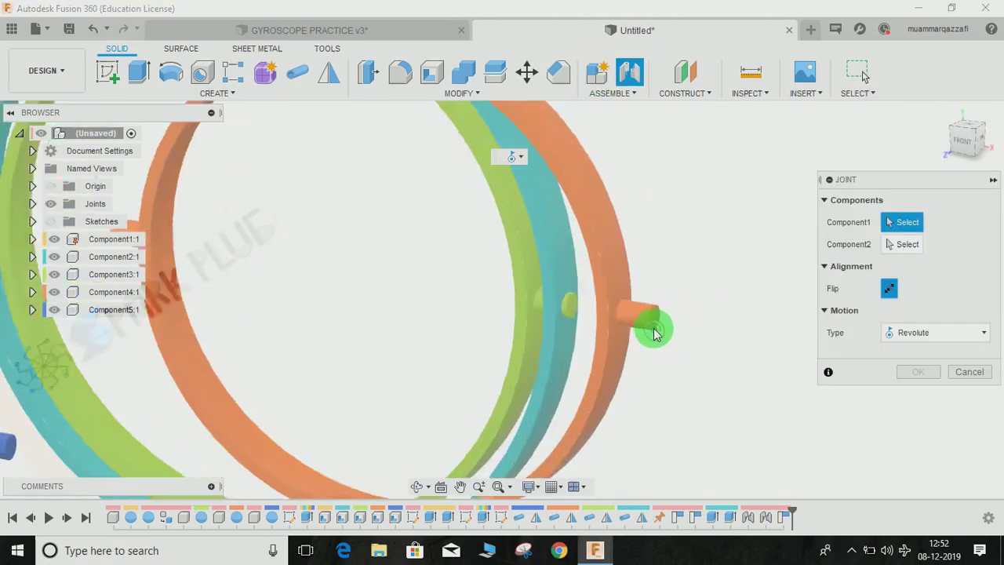
left_click(634, 317)
Step: Set the upper hole in Component3's ring as the second joint origin and flip the alignment so Component4 sits inside it
scroll(628, 324, "down", 6)
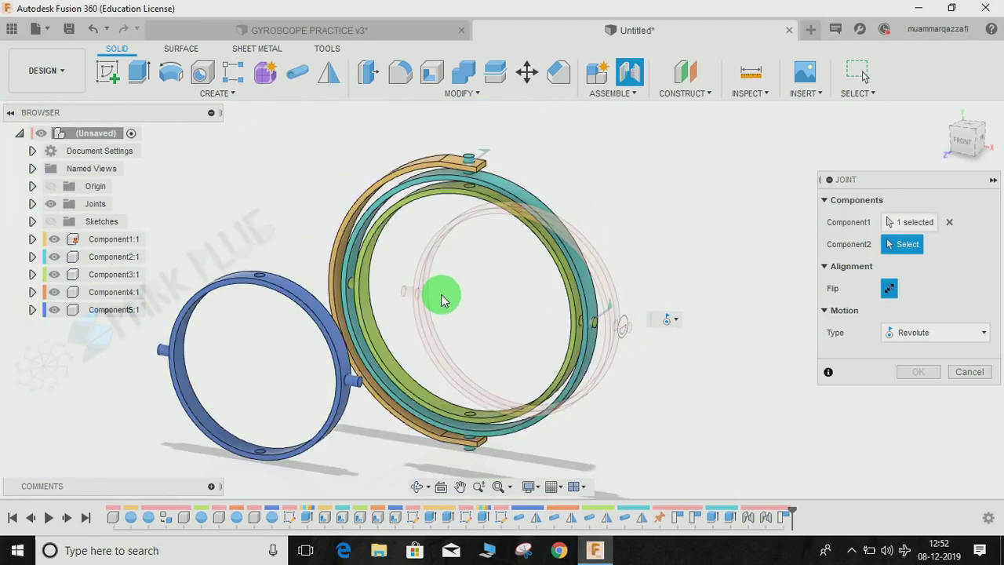
scroll(463, 186, "up", 5)
scroll(463, 187, "up", 6)
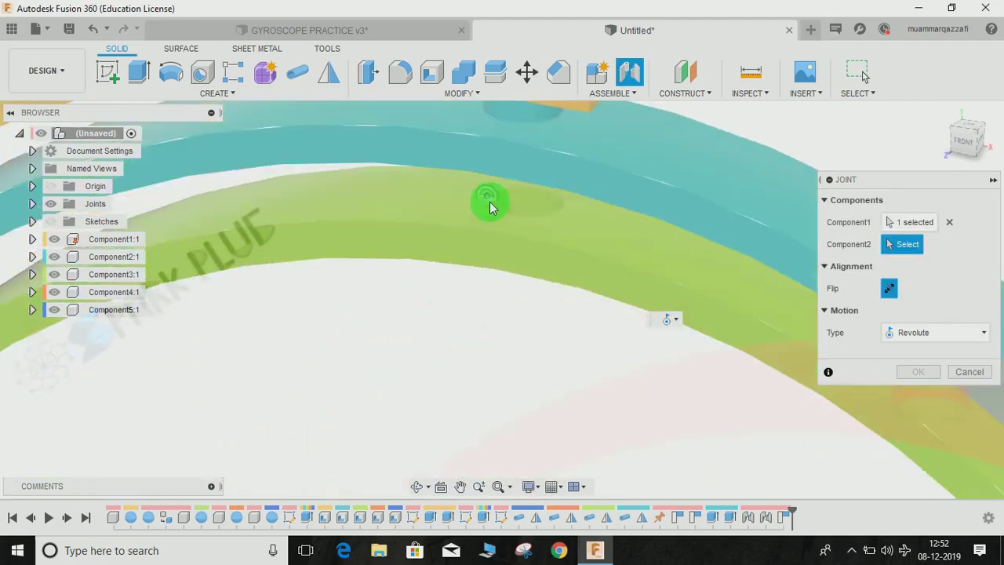
left_click(548, 236)
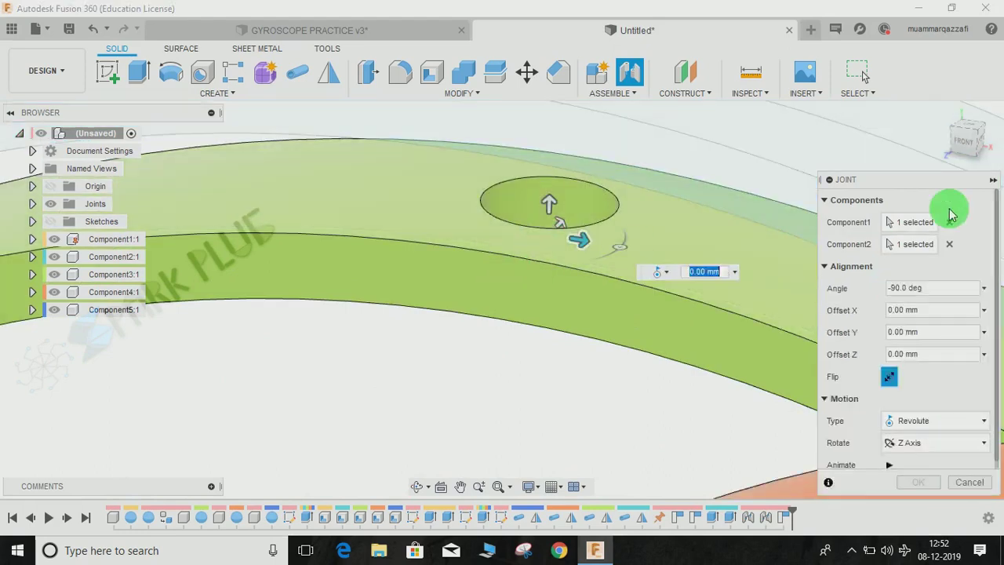
left_click(969, 145)
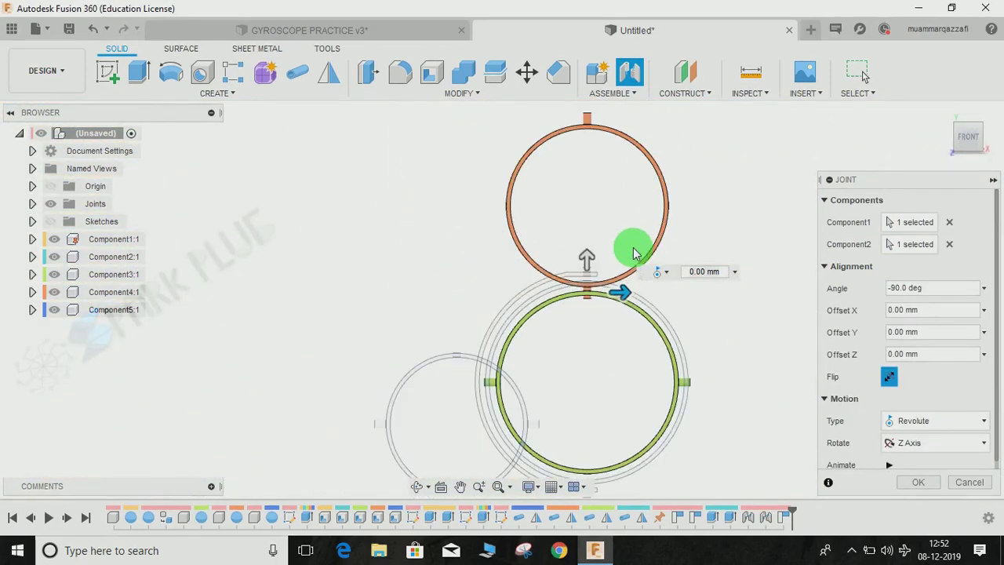
left_click(889, 378)
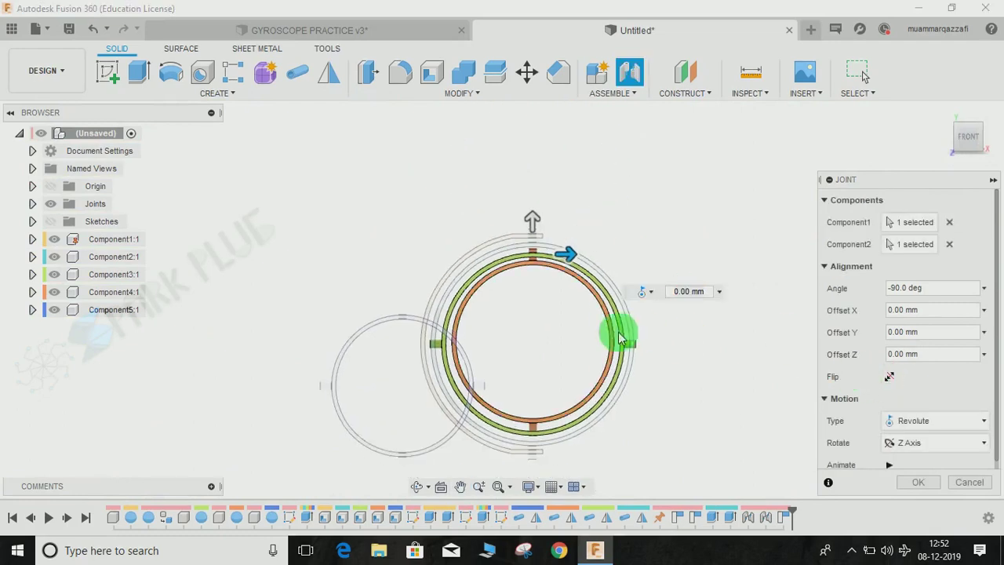
Step: Set the joint's Z offset to -1 mm and create the revolute joint between Component4 and Component3
scroll(563, 381, "up", 2)
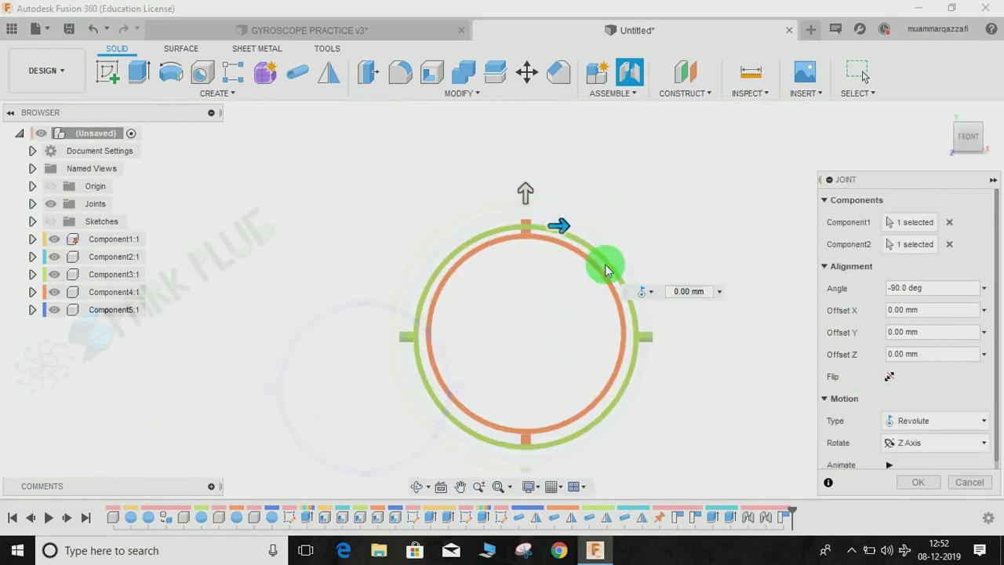
mouse_move(525, 193)
left_mouse_down()
mouse_move(524, 221)
mouse_move(525, 206)
left_mouse_up()
left_click(912, 370)
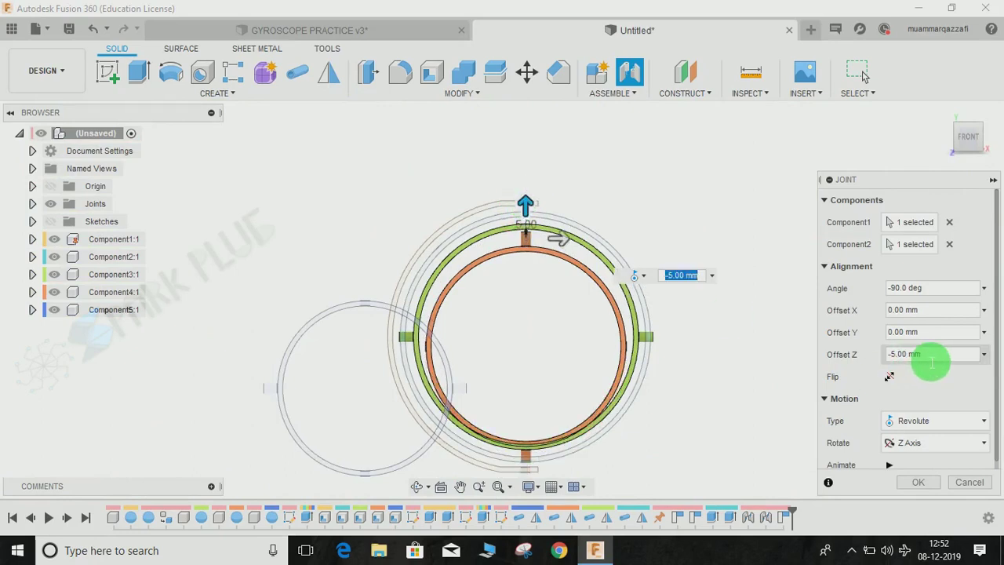
left_click_drag(933, 358, 839, 358)
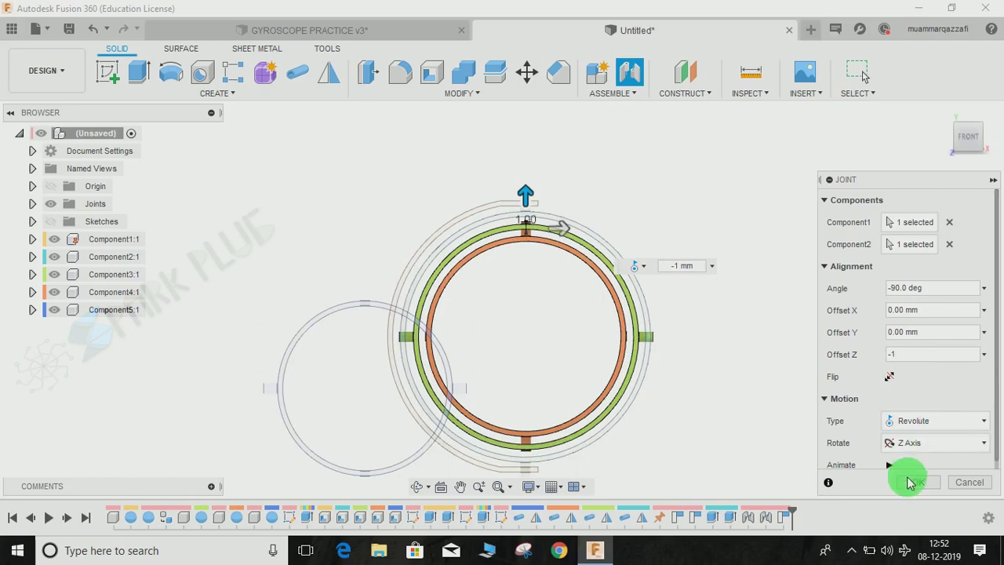
left_click(912, 482)
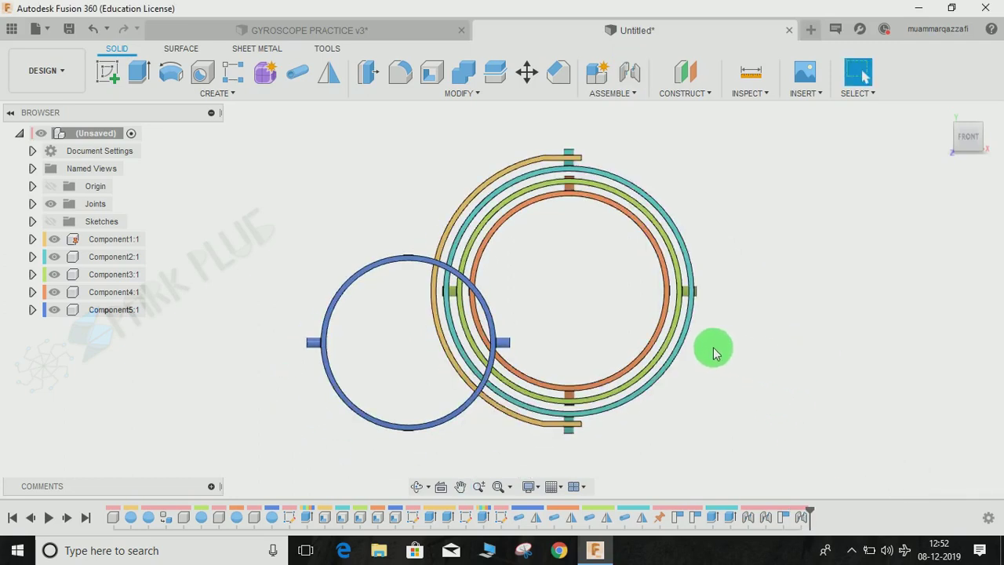
Step: Start another Revolute joint and set the first joint origin on Component5's pin nearest the nested rings
middle_click_drag(714, 353, 685, 213, "shift")
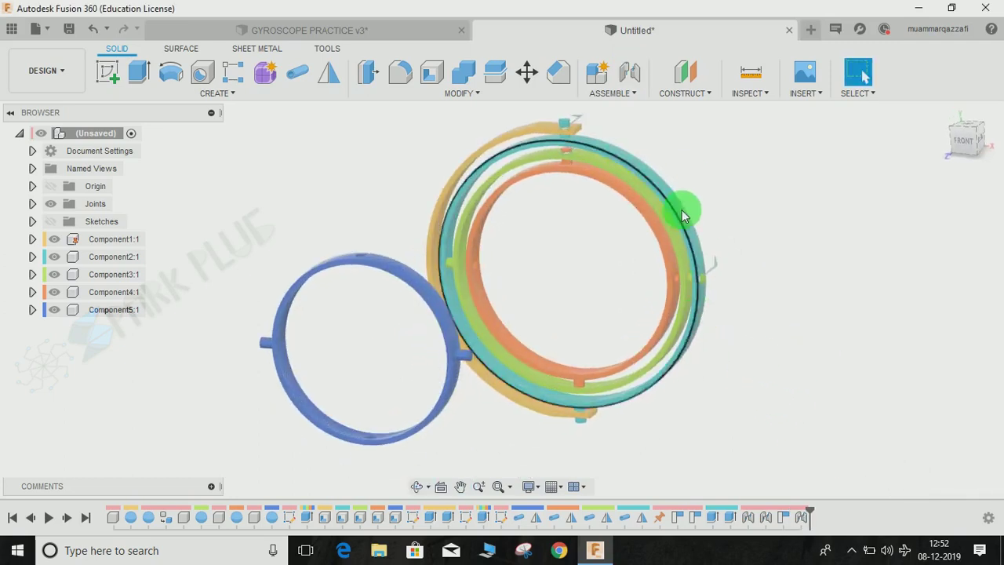
left_click(632, 74)
scroll(465, 357, "up", 5)
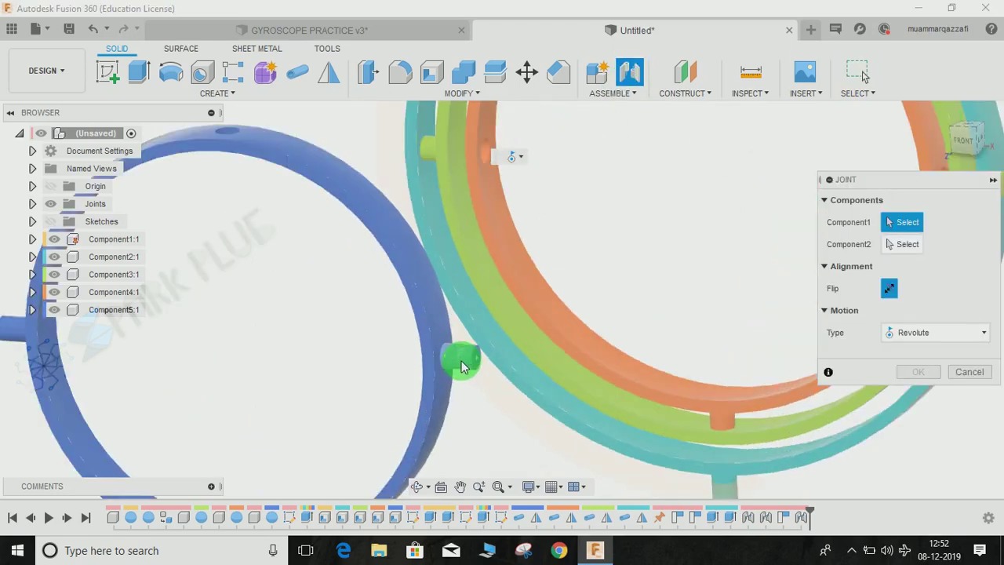
left_click(462, 364)
Step: Set the hole in Component4's ring on the arc side as the second joint origin and flip the alignment to nest Component5 inside
scroll(588, 267, "down", 2)
middle_click_drag(540, 182, 511, 218)
scroll(508, 219, "up", 4)
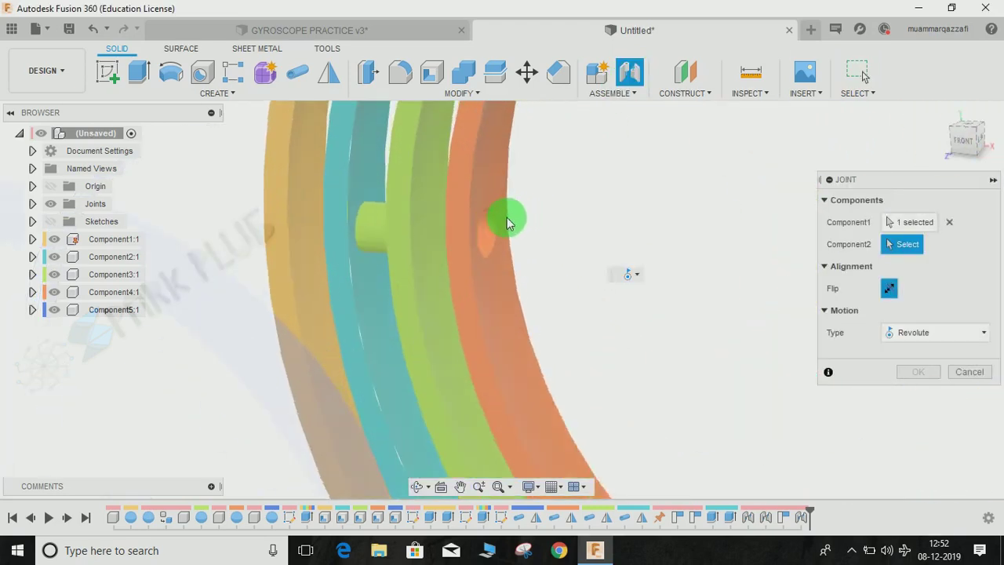
scroll(476, 243, "up", 3)
left_click(457, 247)
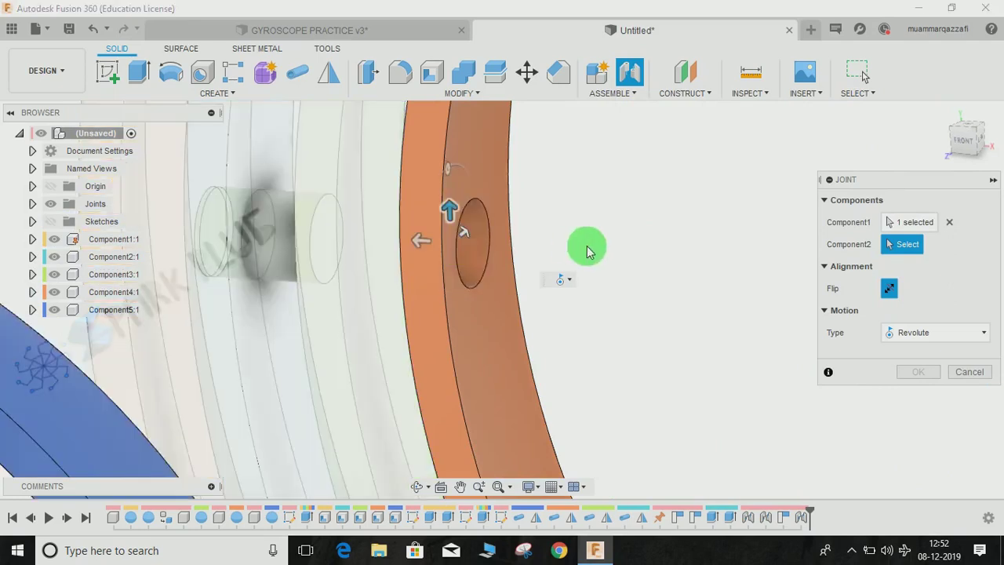
left_click(977, 157)
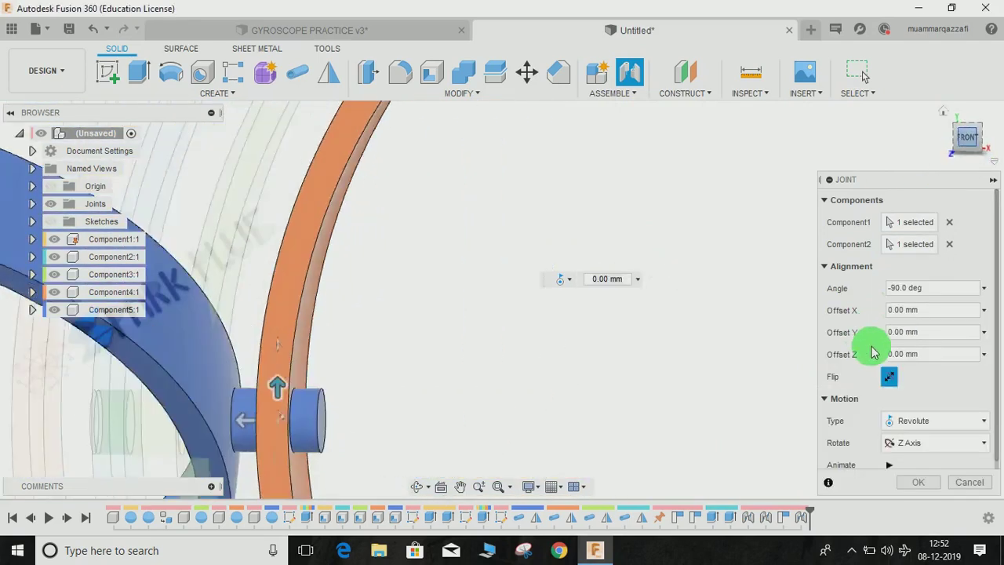
left_click(889, 377)
left_click(598, 355)
Step: Set the joint's Z offset to -1 mm and create the revolute joint between Component5 and Component4
scroll(598, 355, "down", 5)
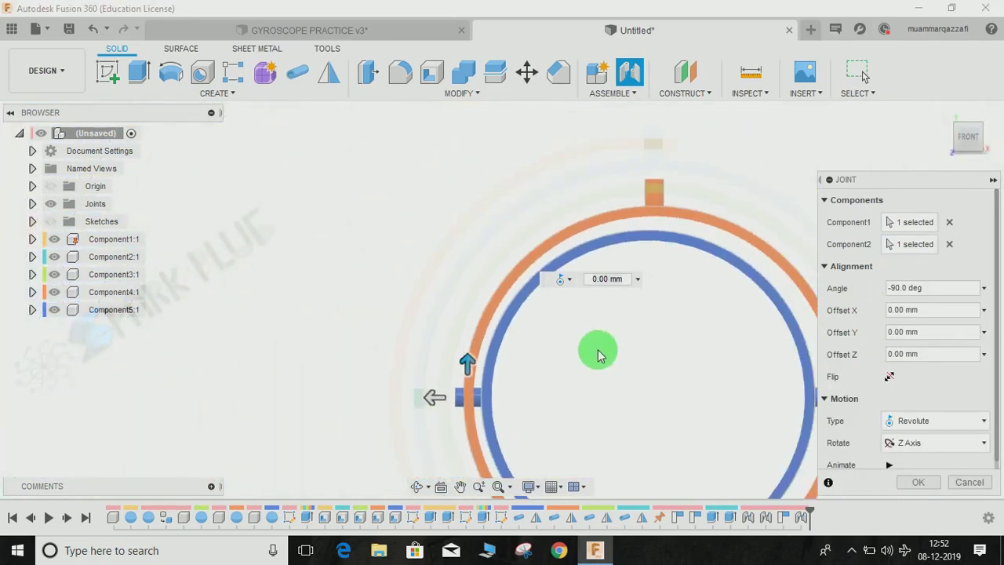
middle_click_drag(598, 355, 523, 265)
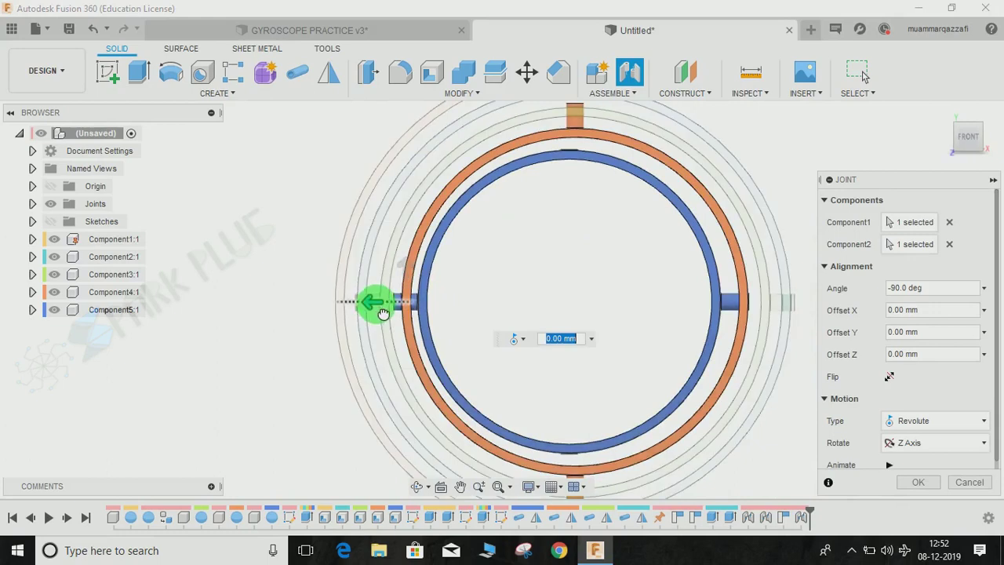
left_click_drag(389, 314, 395, 317)
left_click(894, 375)
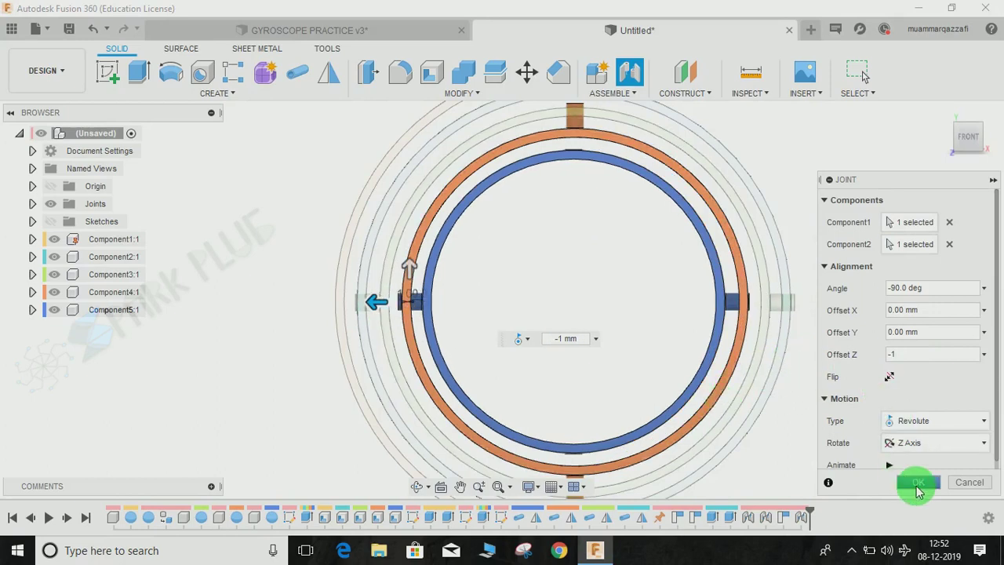
left_click(918, 485)
Step: Swing the nested rings about their pivots to test the full gyroscope motion, and revert them to their aligned position
scroll(656, 308, "down", 5)
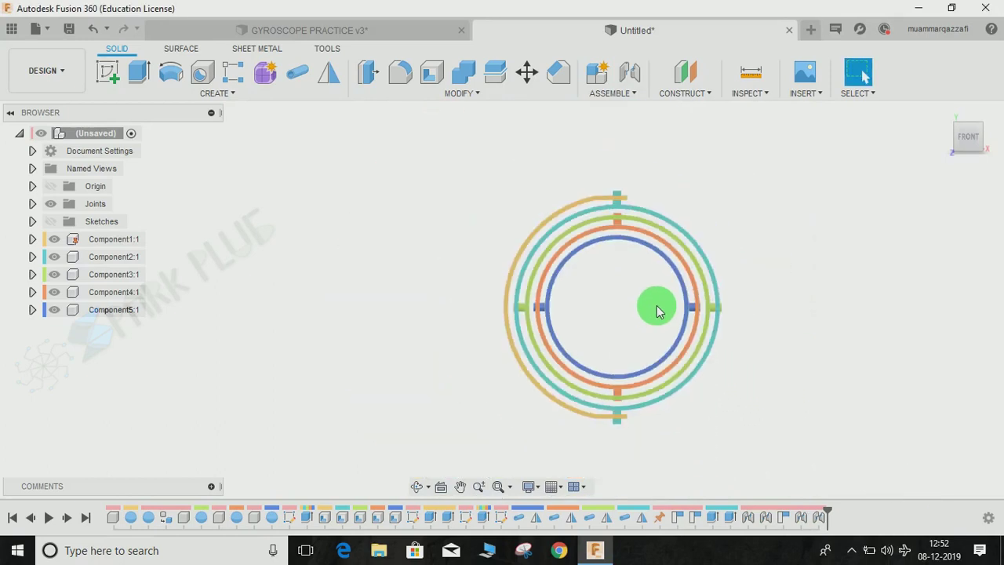
middle_click_drag(655, 306, 645, 331, "shift")
middle_click_drag(726, 314, 650, 309)
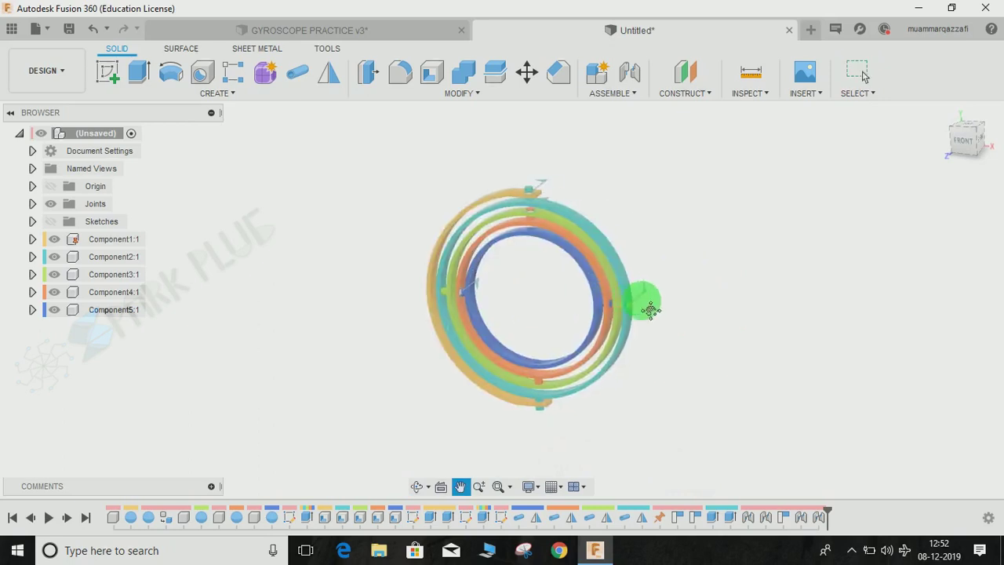
scroll(573, 264, "up", 3)
left_click(47, 205)
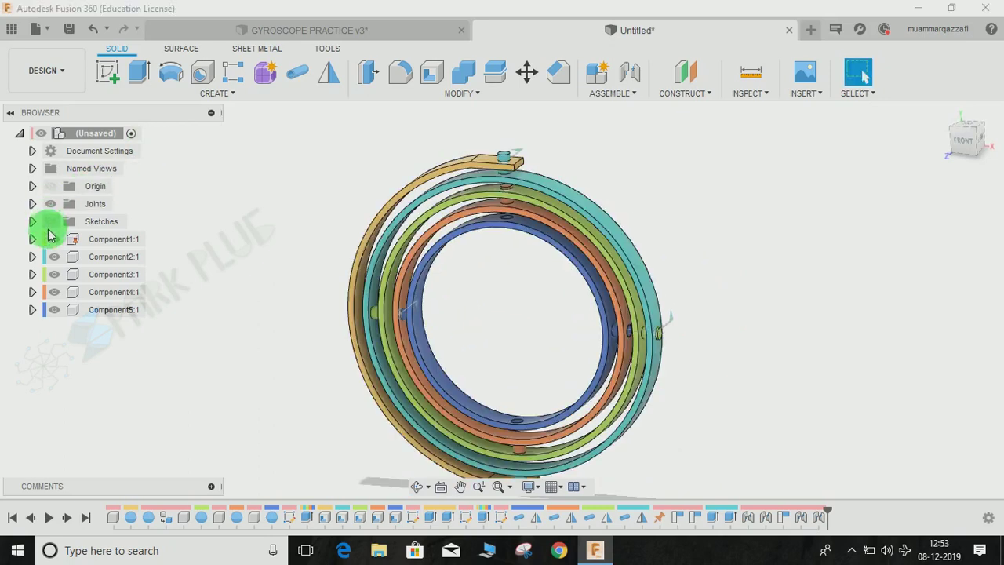
middle_click_drag(538, 298, 417, 261, "shift")
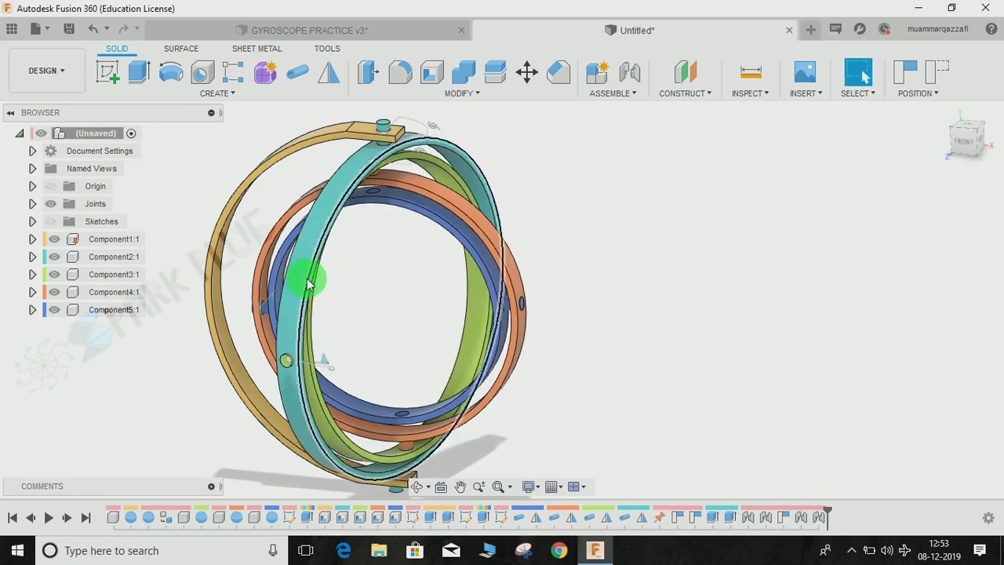
left_click_drag(308, 284, 624, 225)
middle_click_drag(634, 298, 588, 191, "shift")
left_click_drag(587, 144, 821, 120)
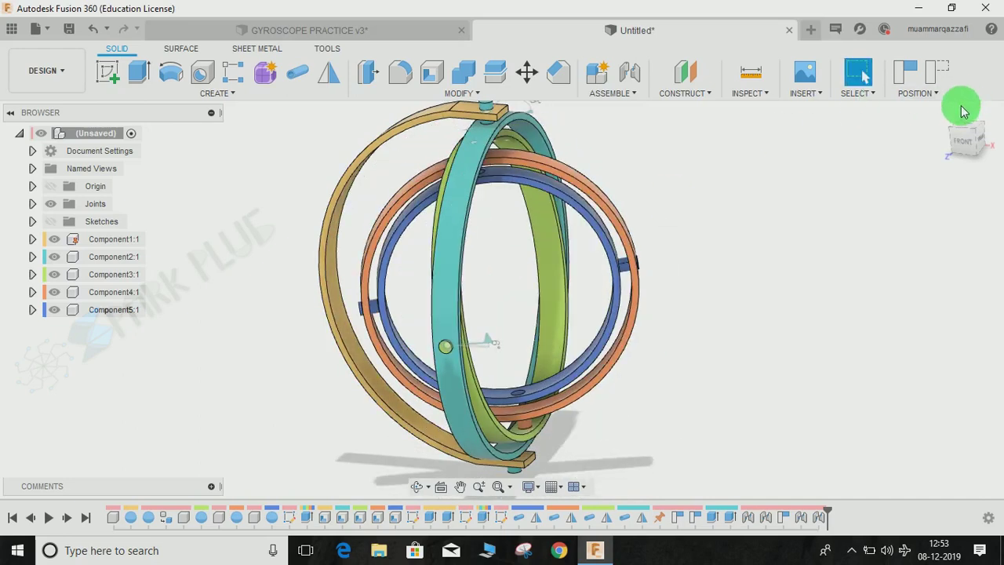
left_click(907, 70)
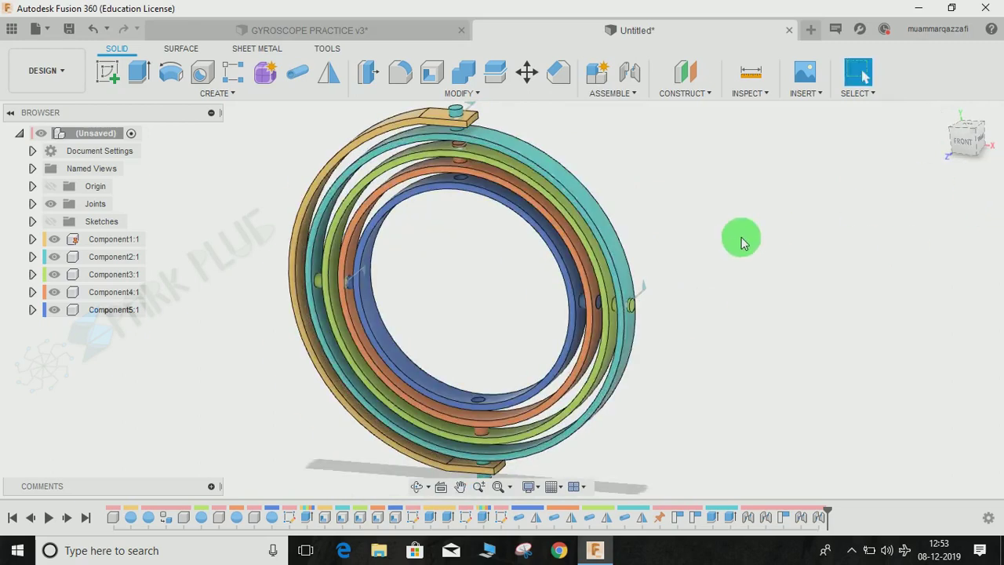
scroll(742, 238, "down", 2)
middle_click_drag(740, 239, 720, 264)
scroll(507, 213, "up", 3)
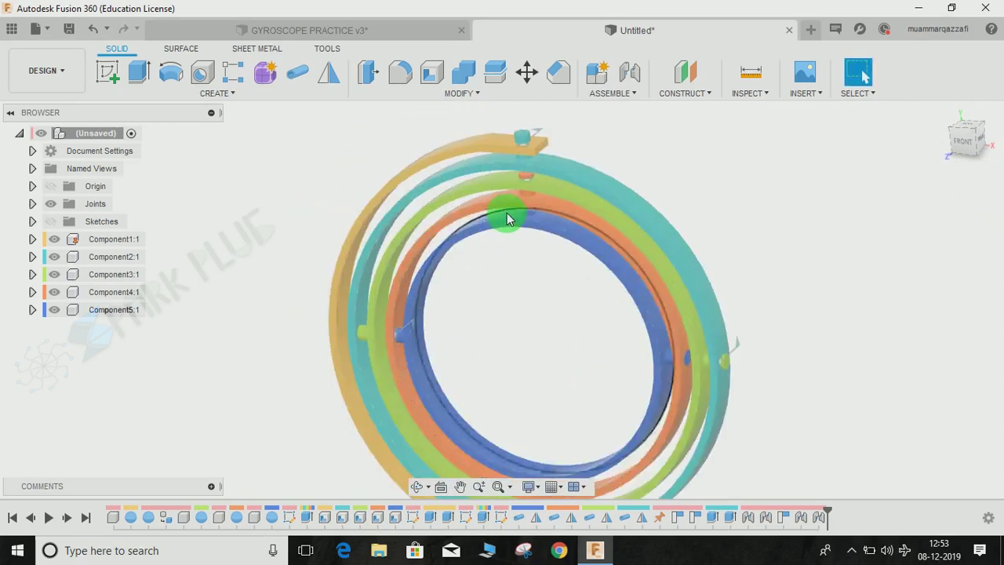
Step: Compare the upper pin of the outer arc with the pin in the GYROSCOPE PRACTICE v3 design, and return to the untitled design
scroll(507, 213, "up", 2)
middle_click_drag(542, 227, 520, 283)
scroll(510, 163, "up", 1)
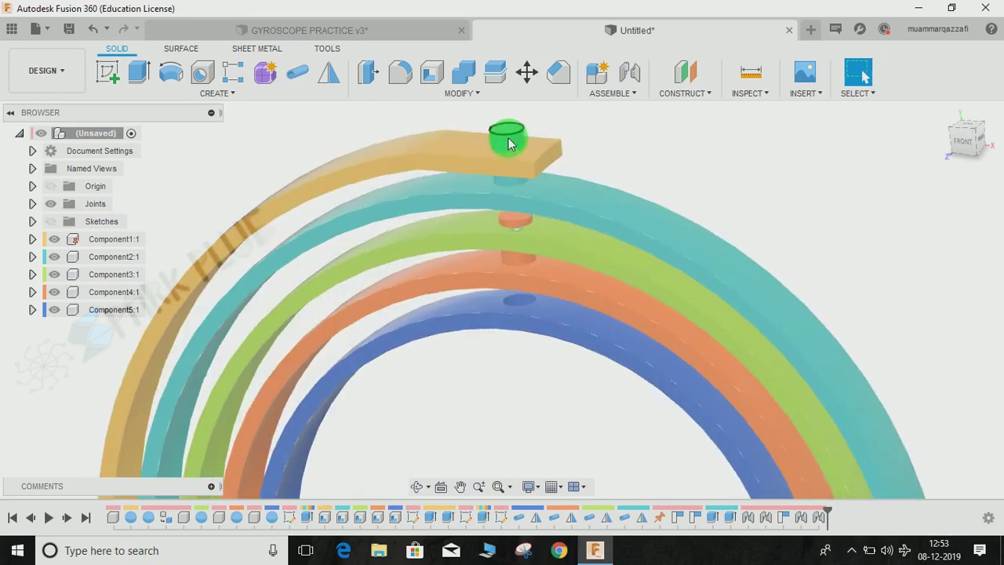
left_click(320, 25)
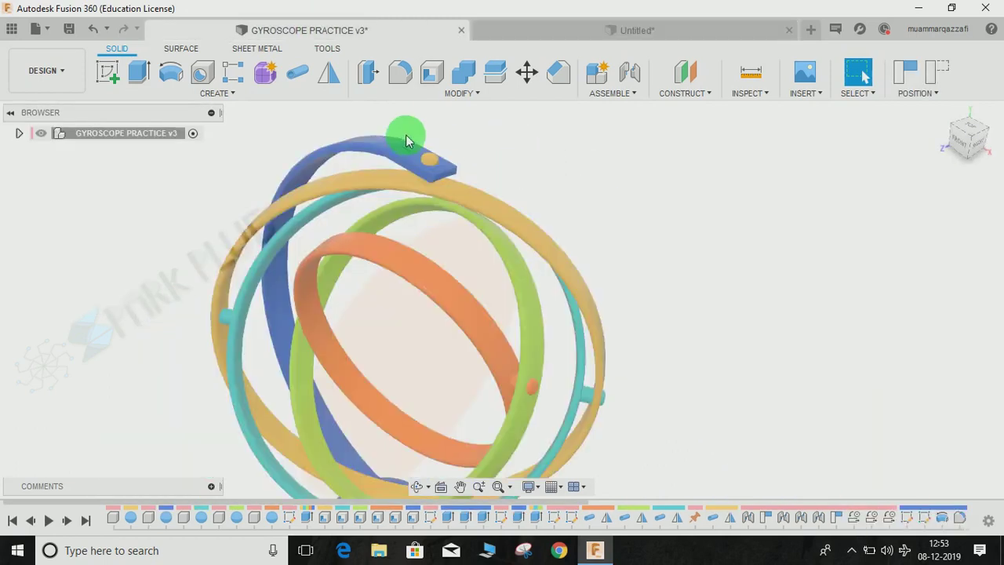
middle_click_drag(406, 141, 446, 251, "shift")
scroll(428, 174, "up", 3)
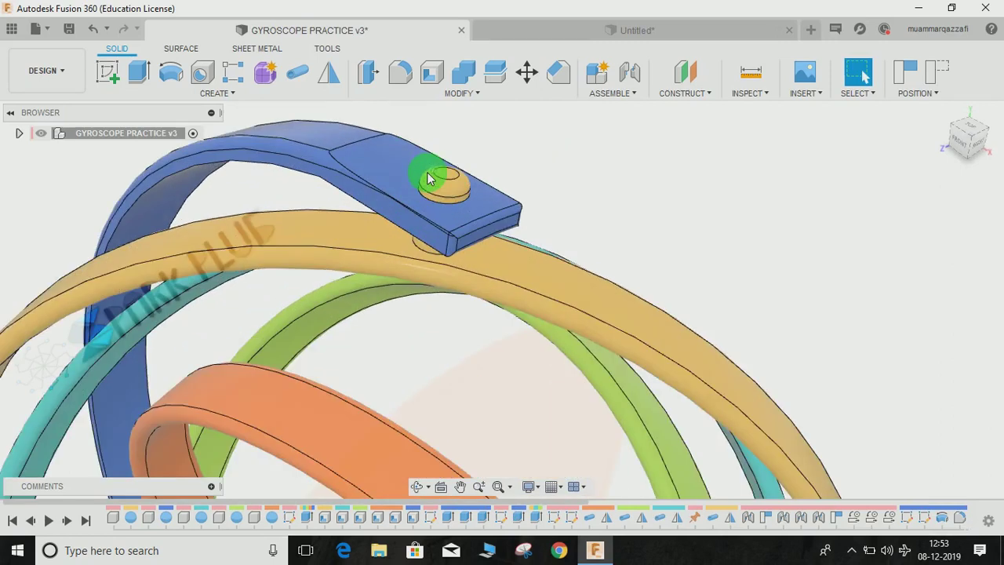
scroll(427, 179, "up", 4)
left_click(620, 31)
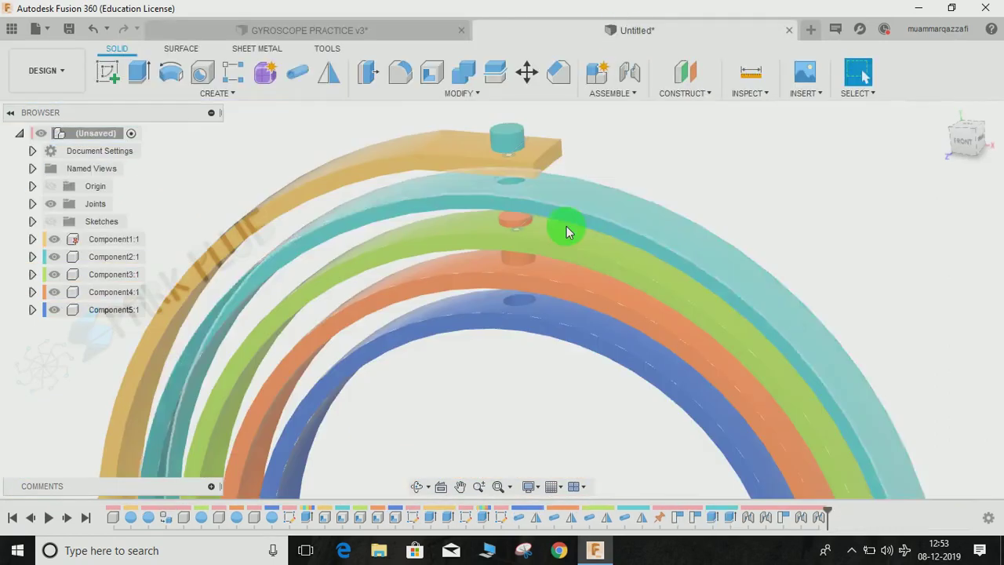
Step: Expand the Joints folder of the gyroscope assembly to list its revolute joints
middle_click_drag(566, 226, 625, 302, "shift")
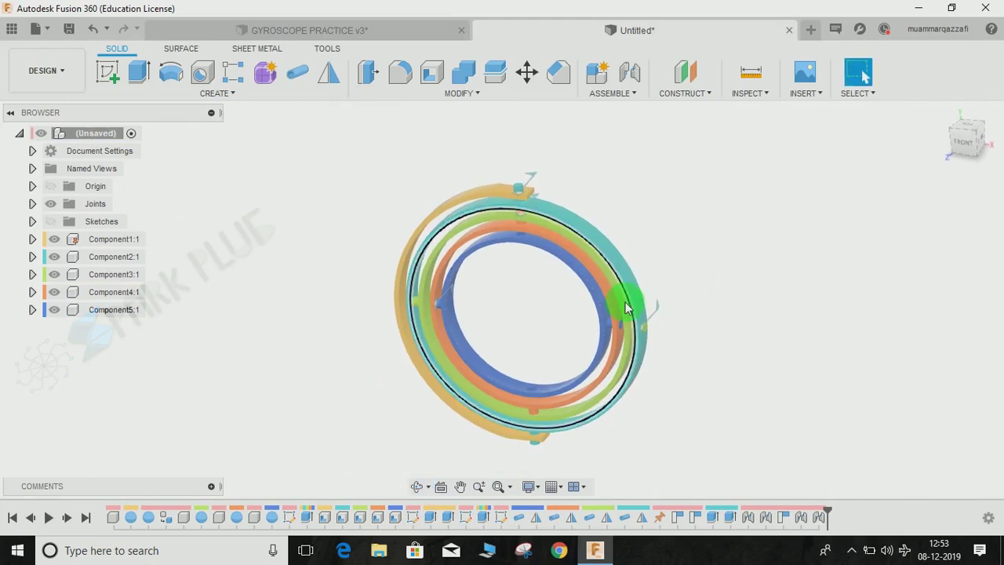
middle_click_drag(714, 314, 672, 308)
scroll(625, 285, "up", 3)
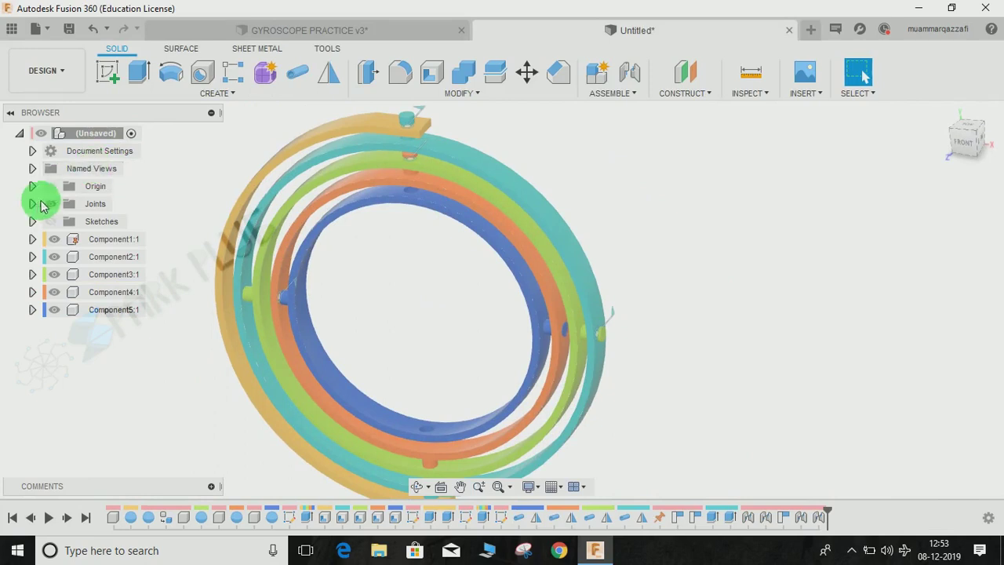
left_click(32, 206)
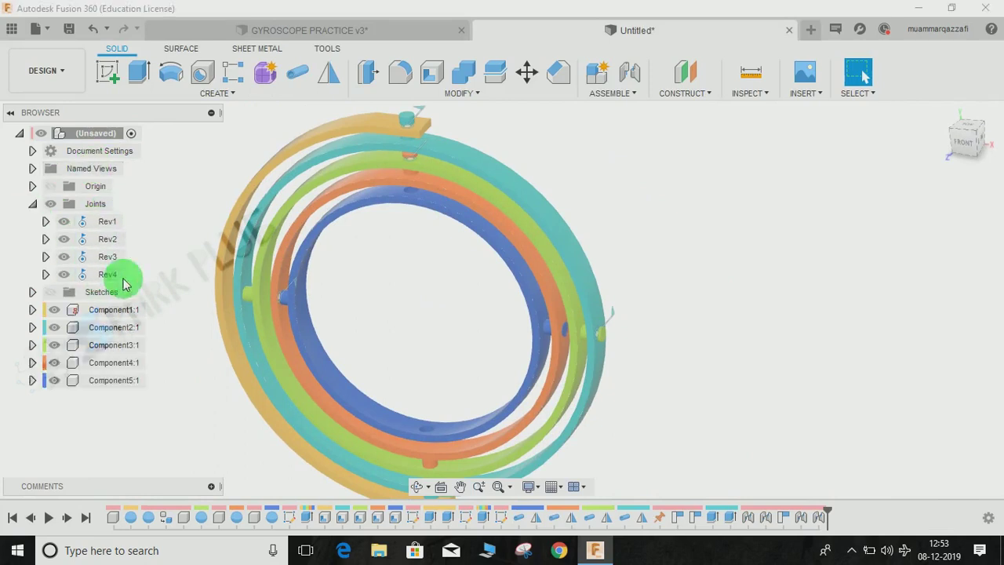
Step: Swing the Component2 and Component3 rings about their pivots to test the joint motion, and revert them to their aligned position
middle_click_drag(282, 280, 400, 279, "shift")
left_click_drag(400, 279, 433, 286)
left_click_drag(500, 284, 690, 206)
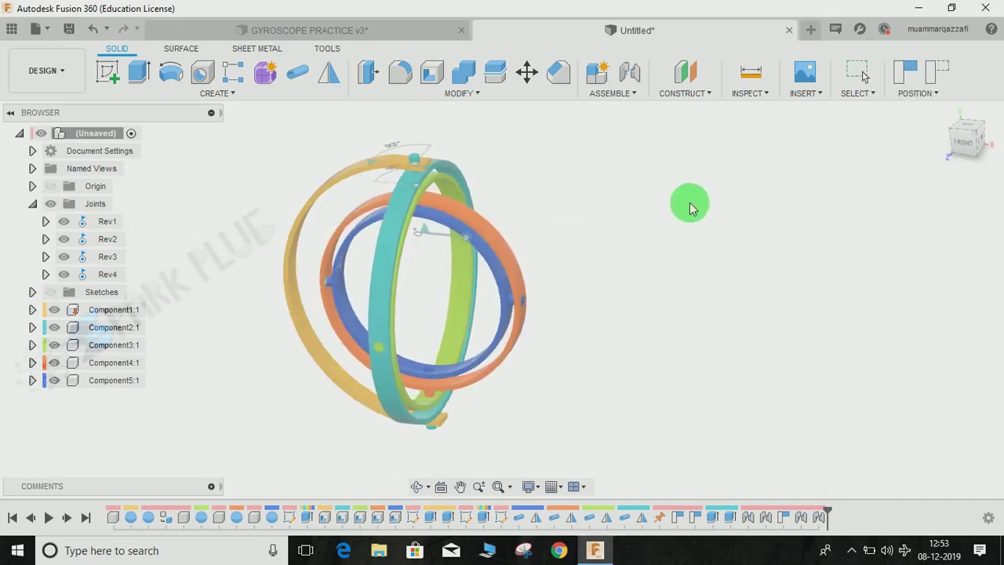
left_click(936, 67)
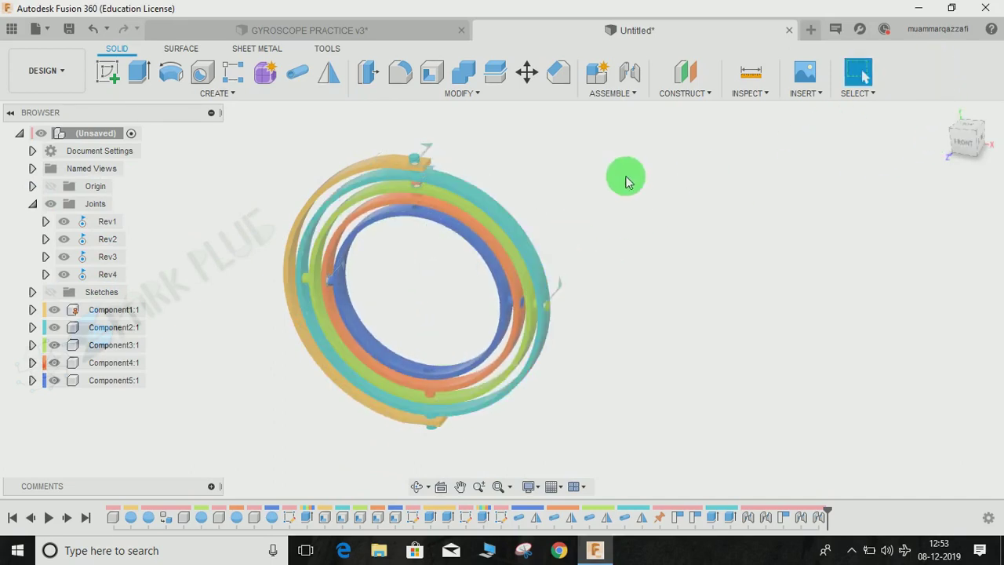
Step: Open the list of assembly commands for the jointed gyroscope rings
middle_click_drag(628, 179, 646, 114)
left_click(637, 96)
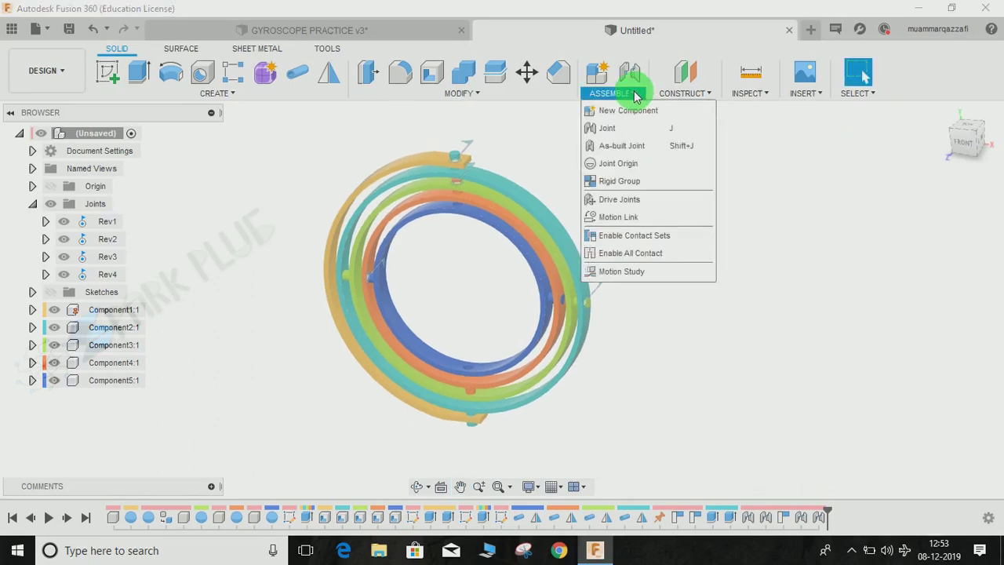